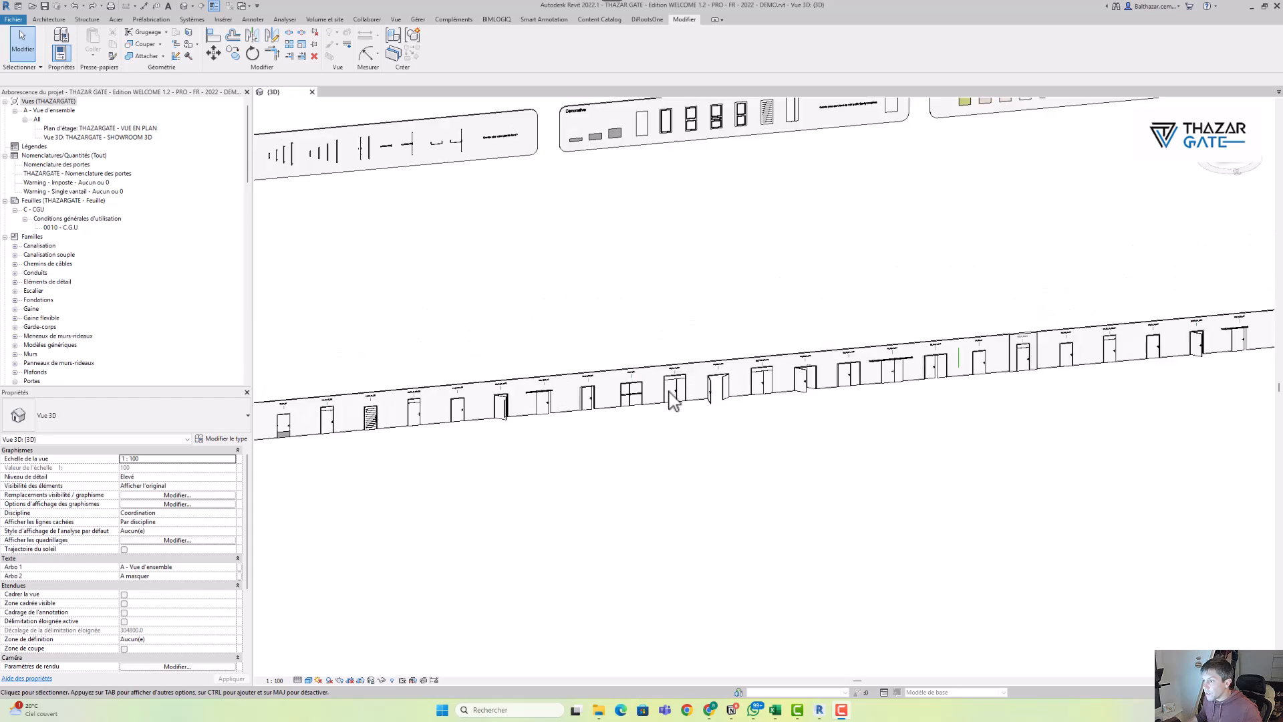
# Duplicate the type of the HB_DV_SA_IMP double door in the showroom wall under the name NDD
pyautogui.moveTo(582, 445); pyautogui.dragTo(585, 460, button='middle')
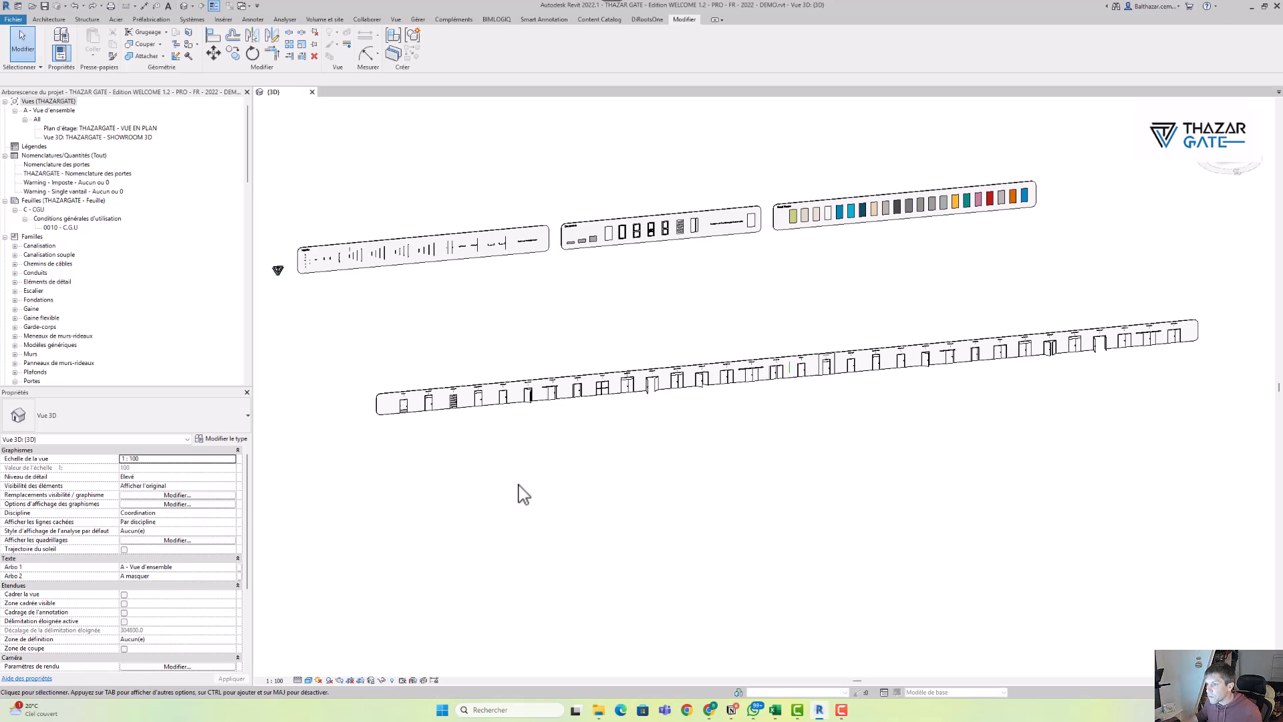
pyautogui.scroll(2, 645, 414)
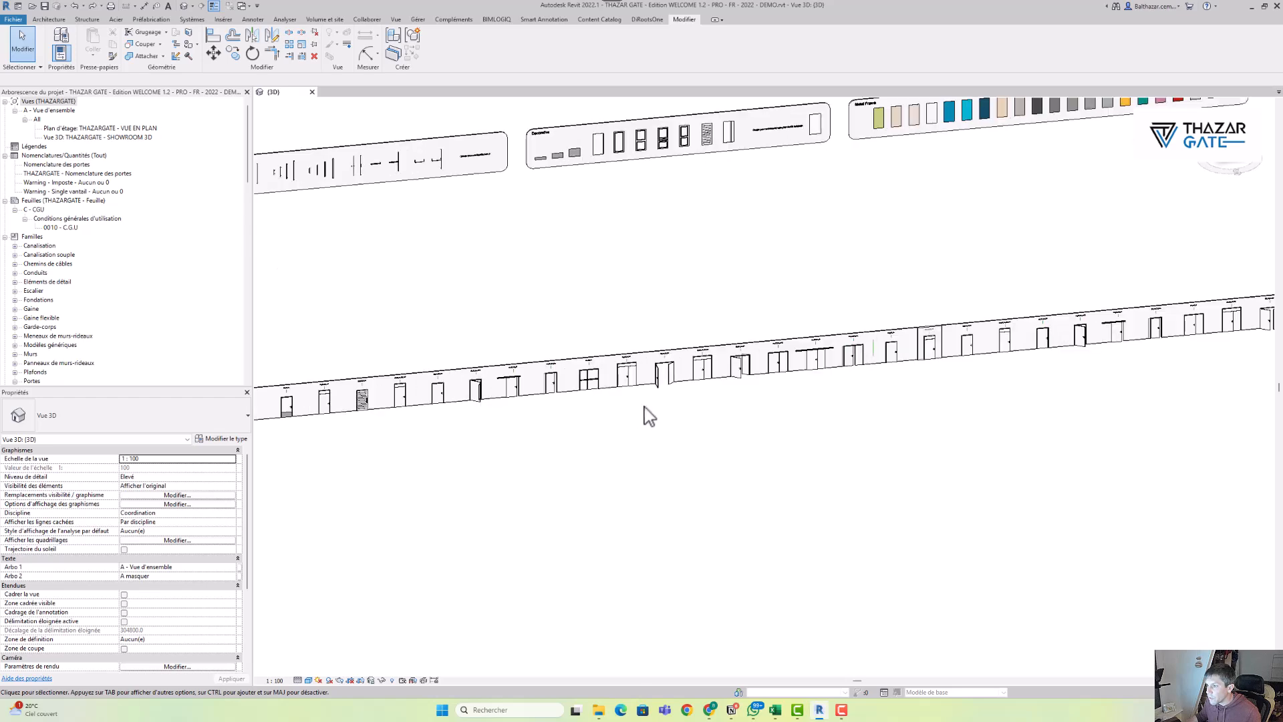
pyautogui.scroll(6, 649, 416)
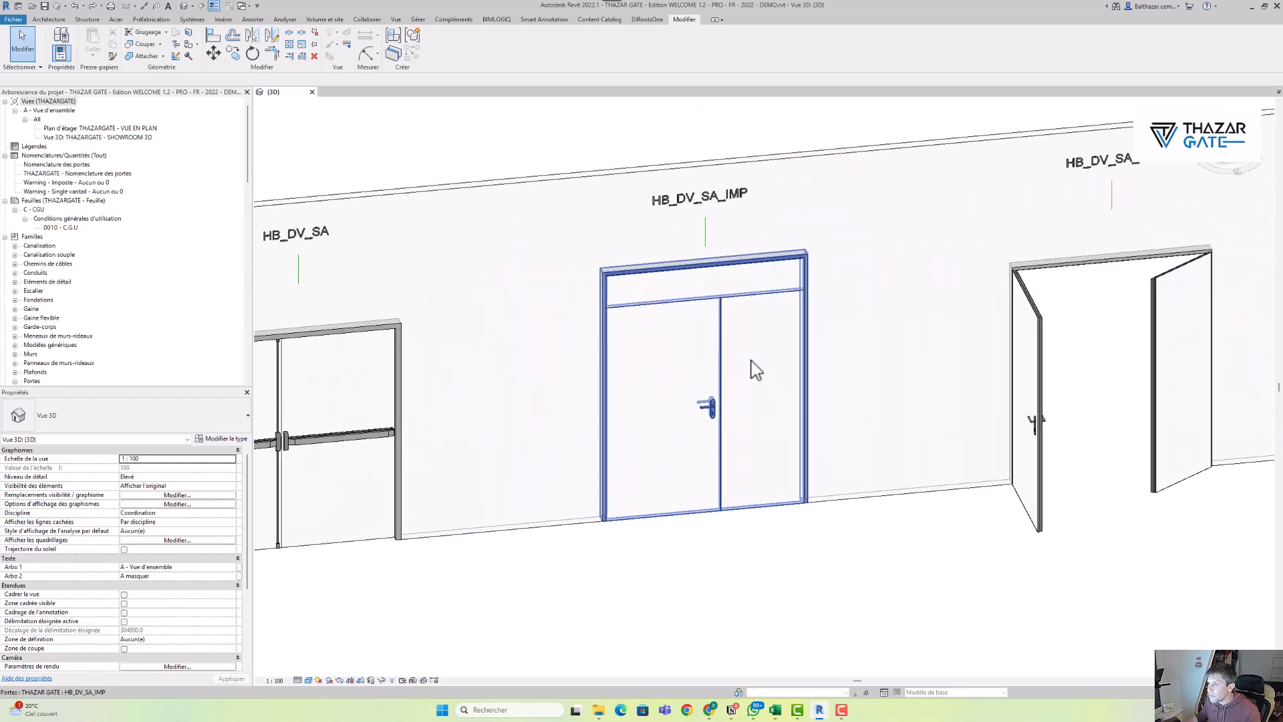
pyautogui.moveTo(696, 590); pyautogui.dragTo(721, 529, button='middle')
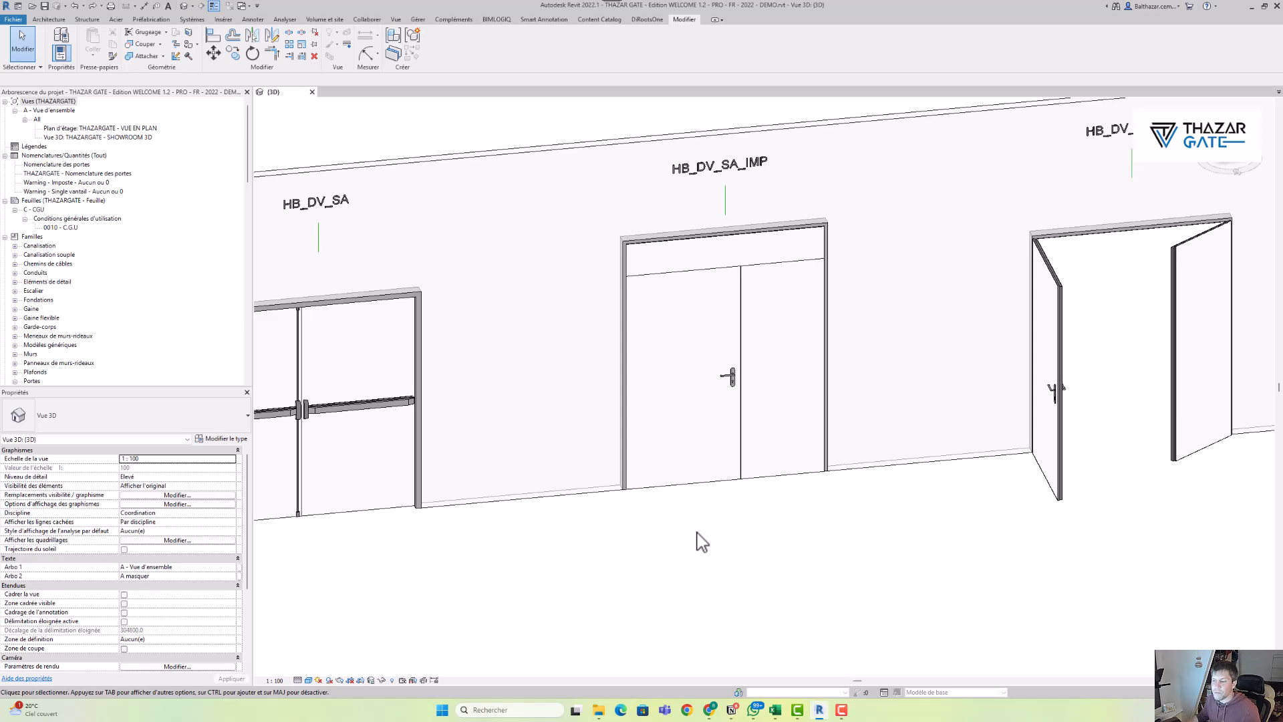
pyautogui.click(742, 435)
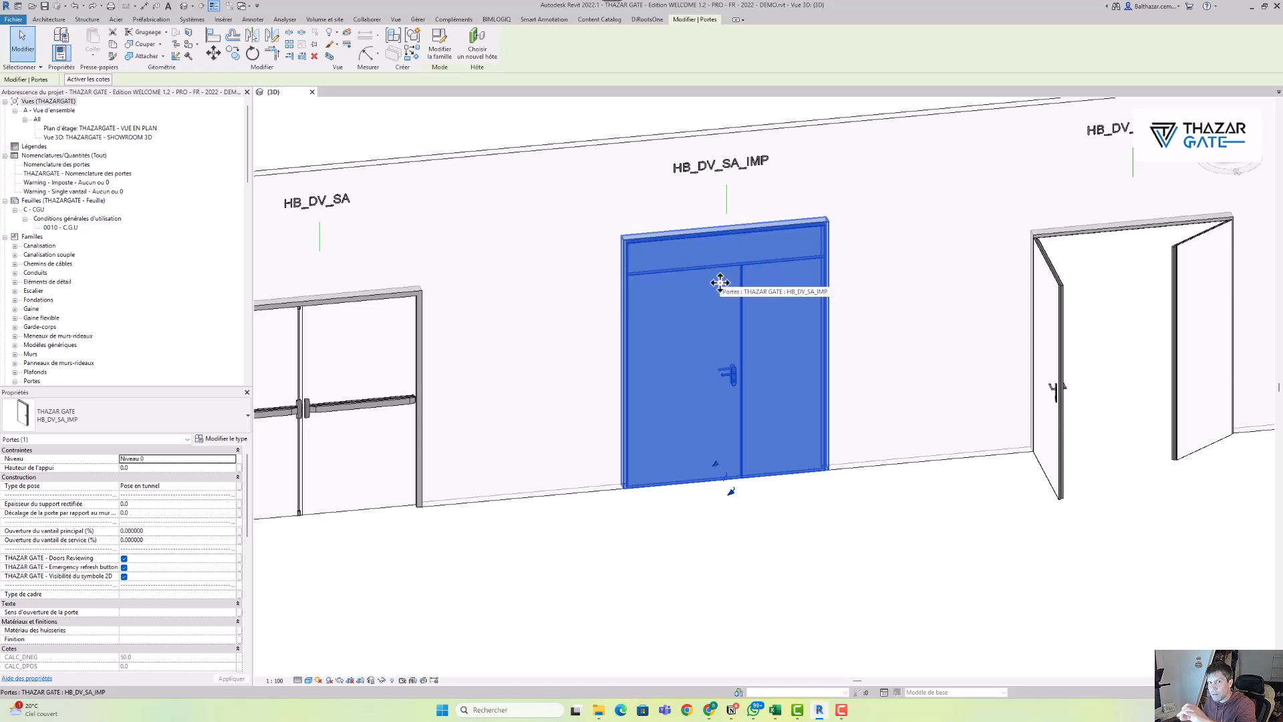
pyautogui.click(695, 553)
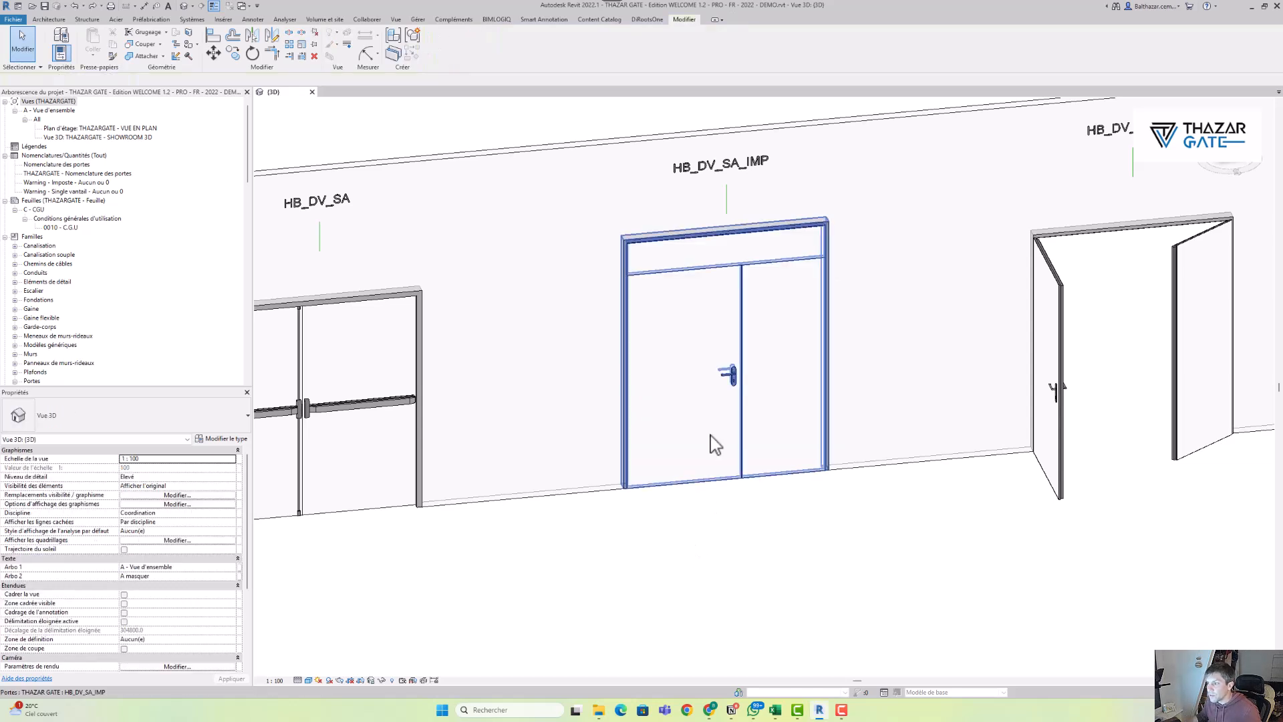
pyautogui.click(725, 361)
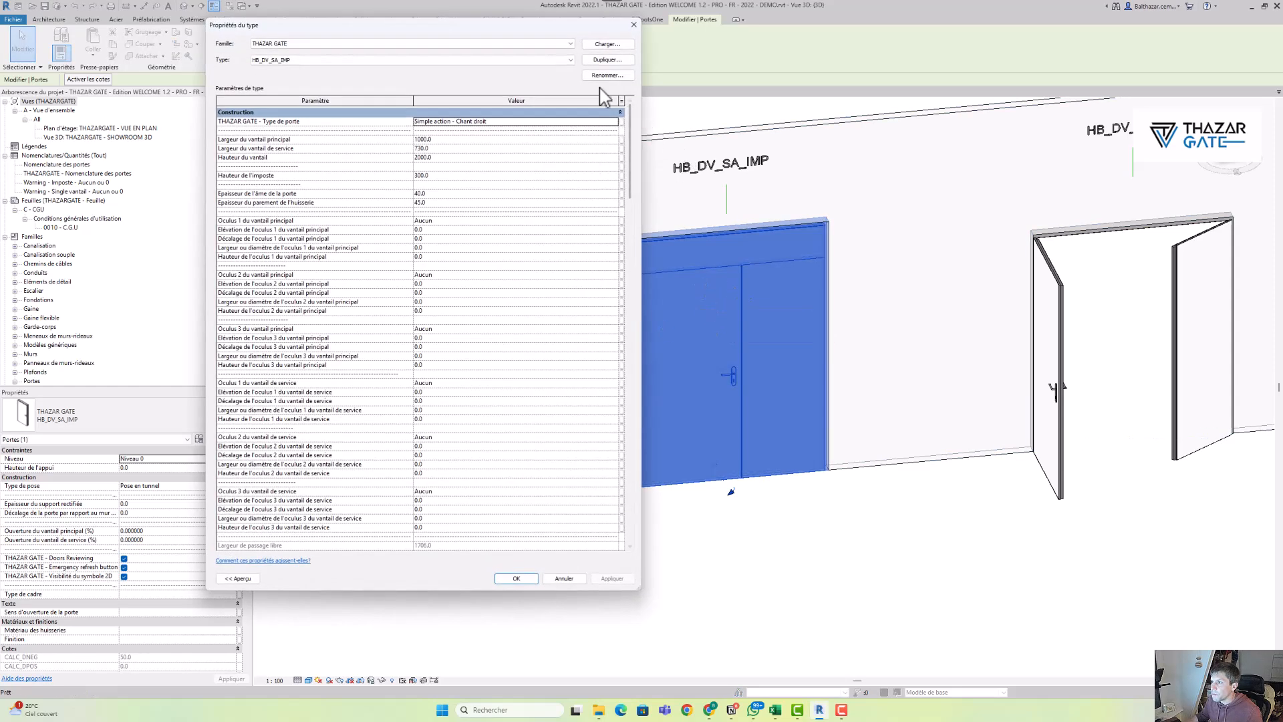
pyautogui.click(604, 61)
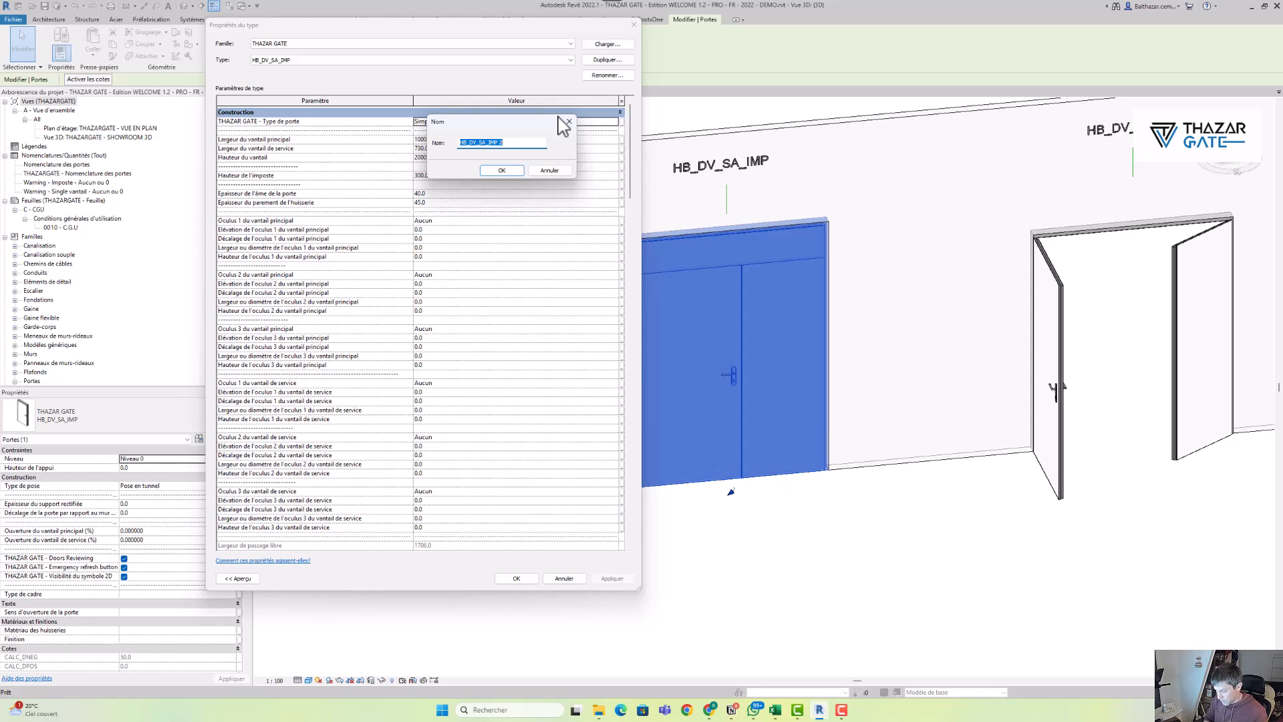
pyautogui.click(509, 168)
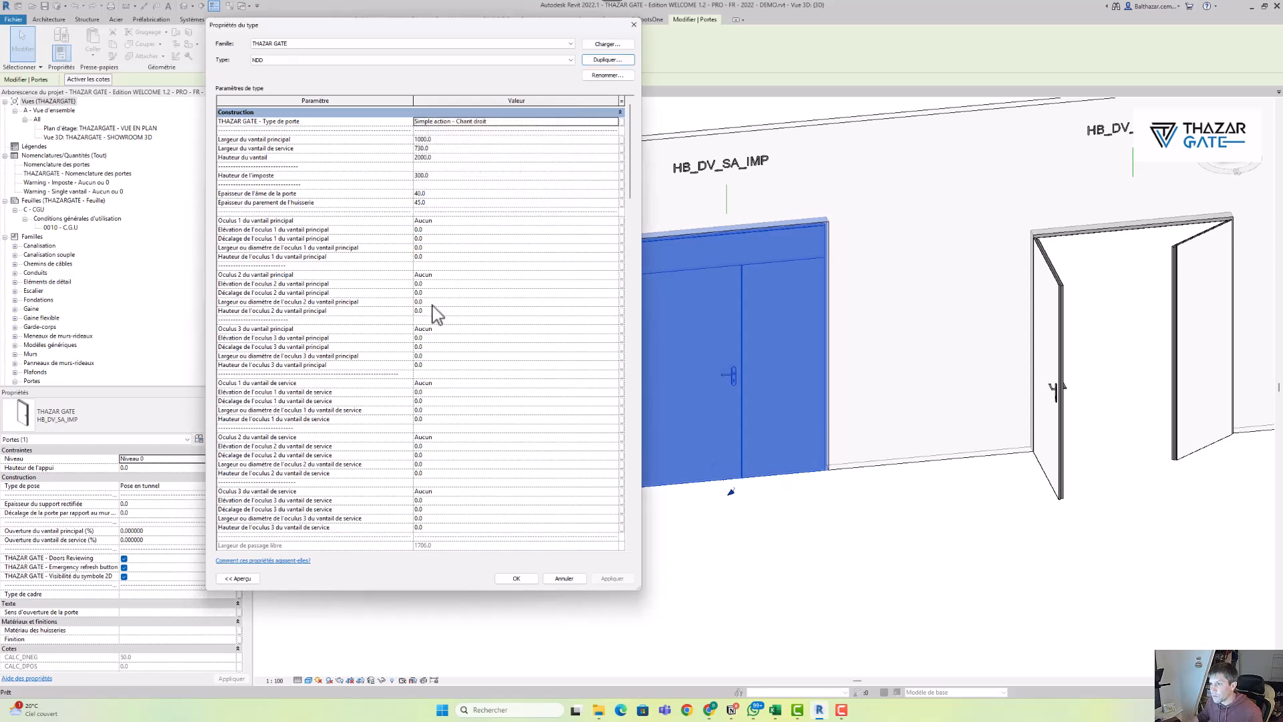
# Set the service leaf's exterior and interior handles to THAZARGATE - Partagée - Béquille - Standard, copied from the main leaf
pyautogui.scroll(-3, 421, 331)
pyautogui.scroll(-12, 418, 337)
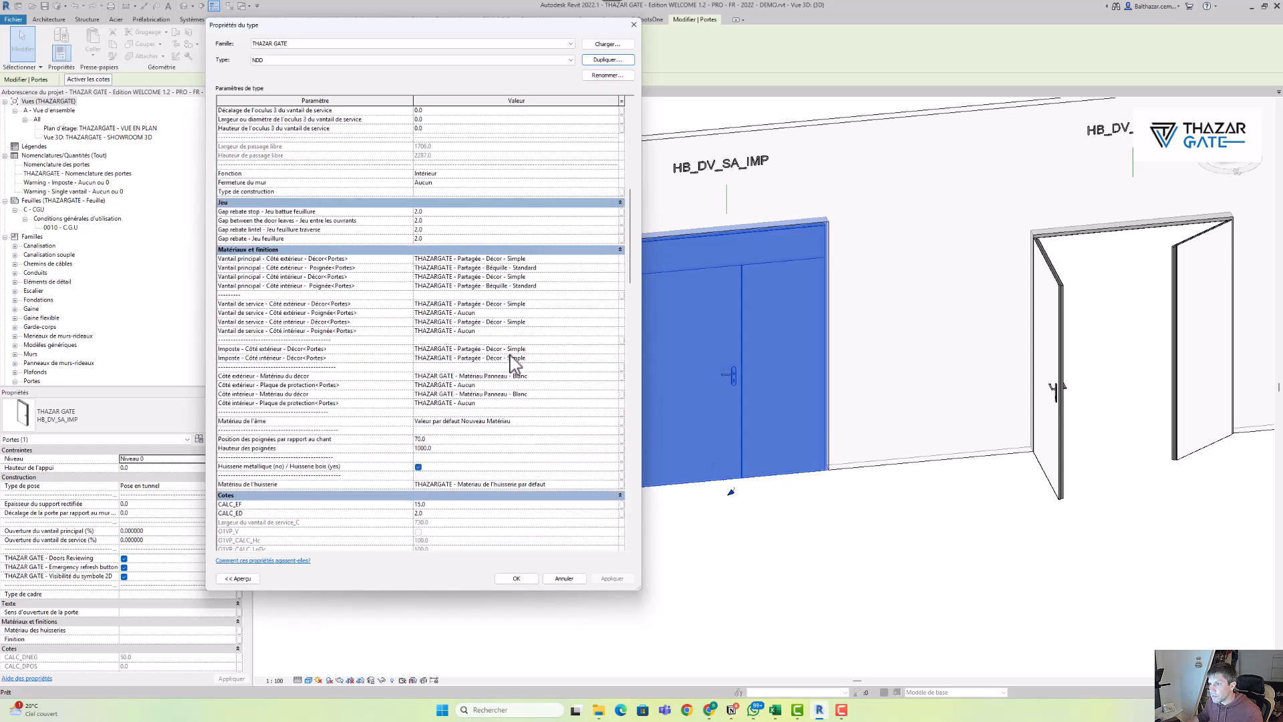
pyautogui.click(549, 268)
pyautogui.hotkey('ctrl', 'c')
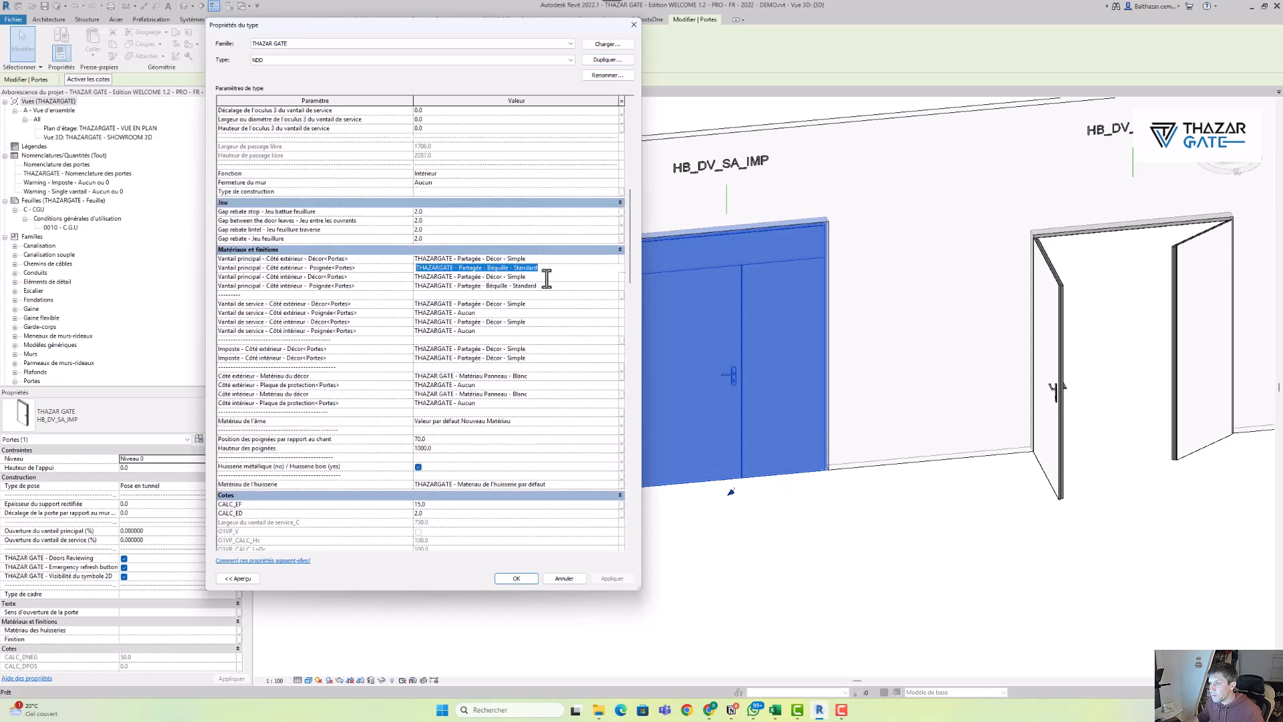
pyautogui.click(502, 312)
pyautogui.hotkey('ctrl', 'v')
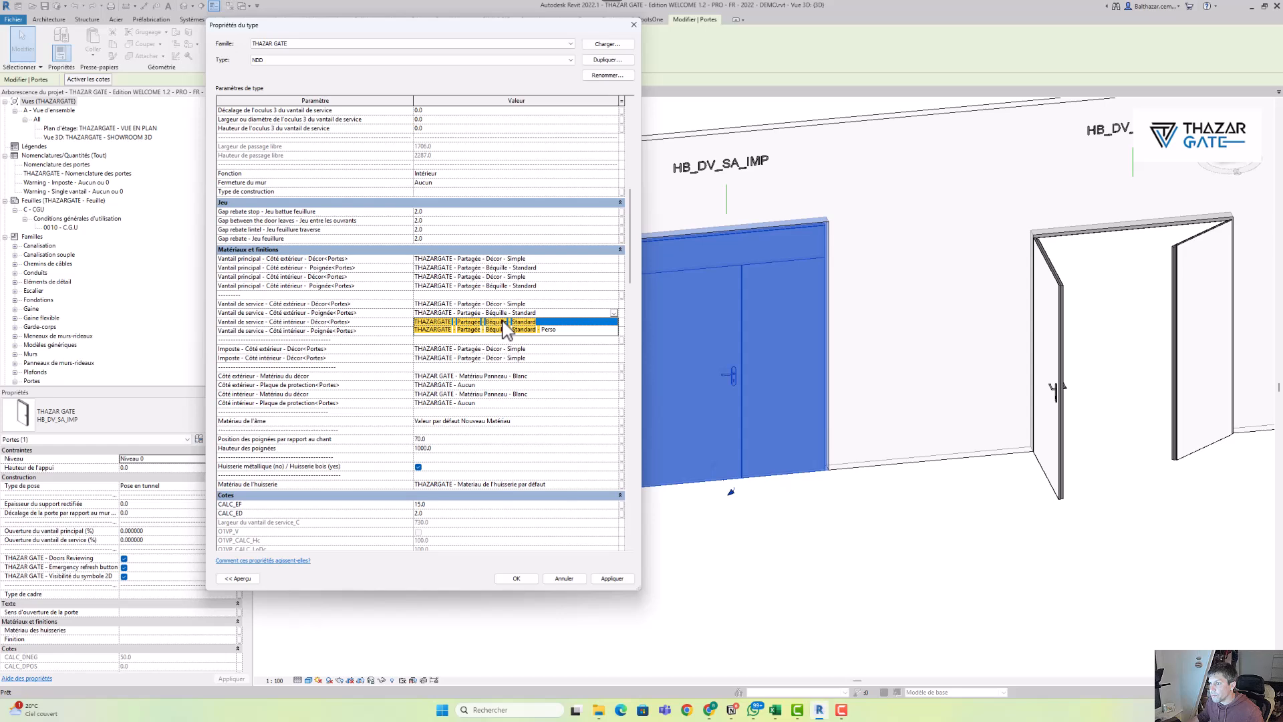
pyautogui.click(504, 322)
pyautogui.click(506, 331)
pyautogui.hotkey('ctrl', 'v')
pyautogui.click(506, 339)
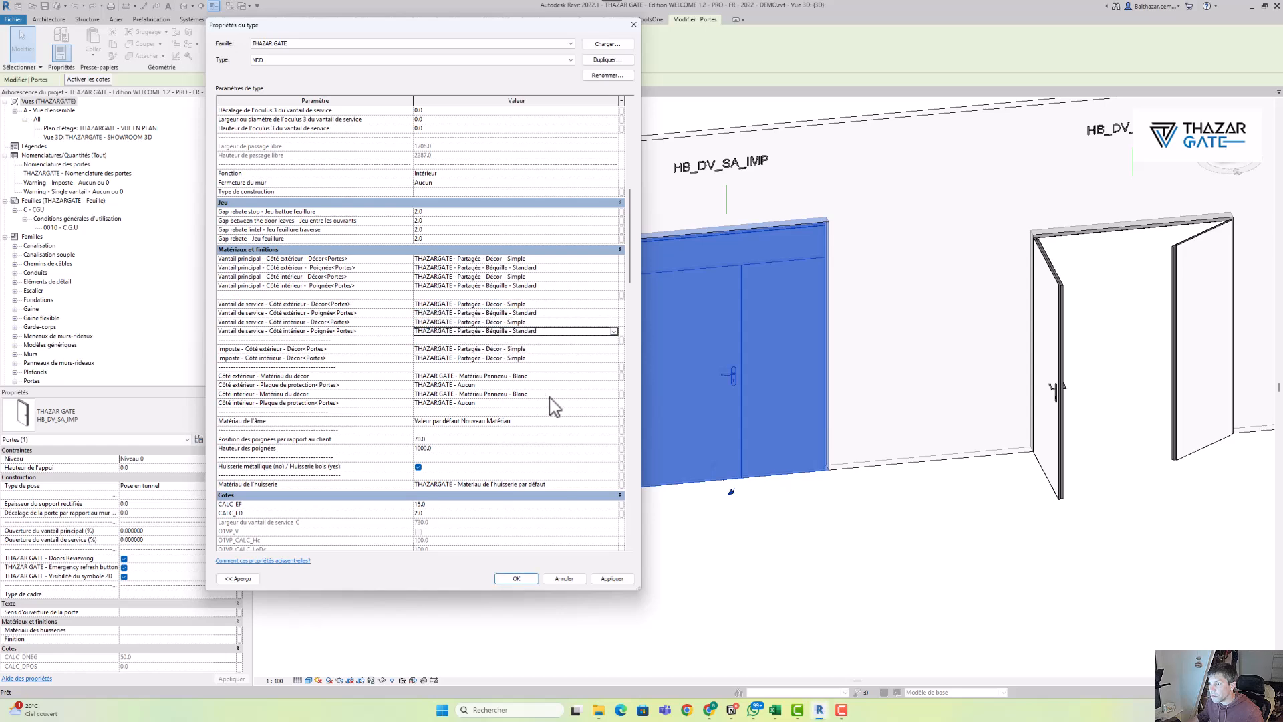
# Set the exterior and interior protection plates to THAZARGATE - Partagée - Plaque de protection : H 500 and accept the type properties
pyautogui.click(612, 385)
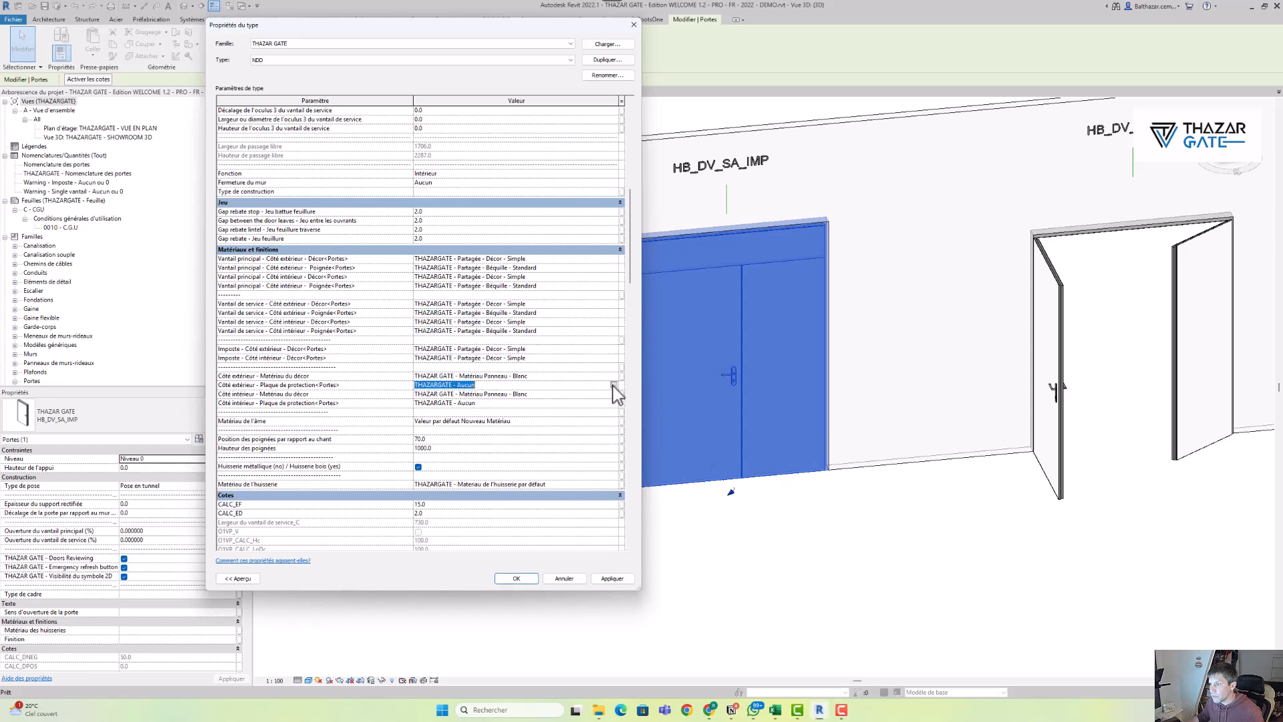
pyautogui.write('plaque de protection : H 500')
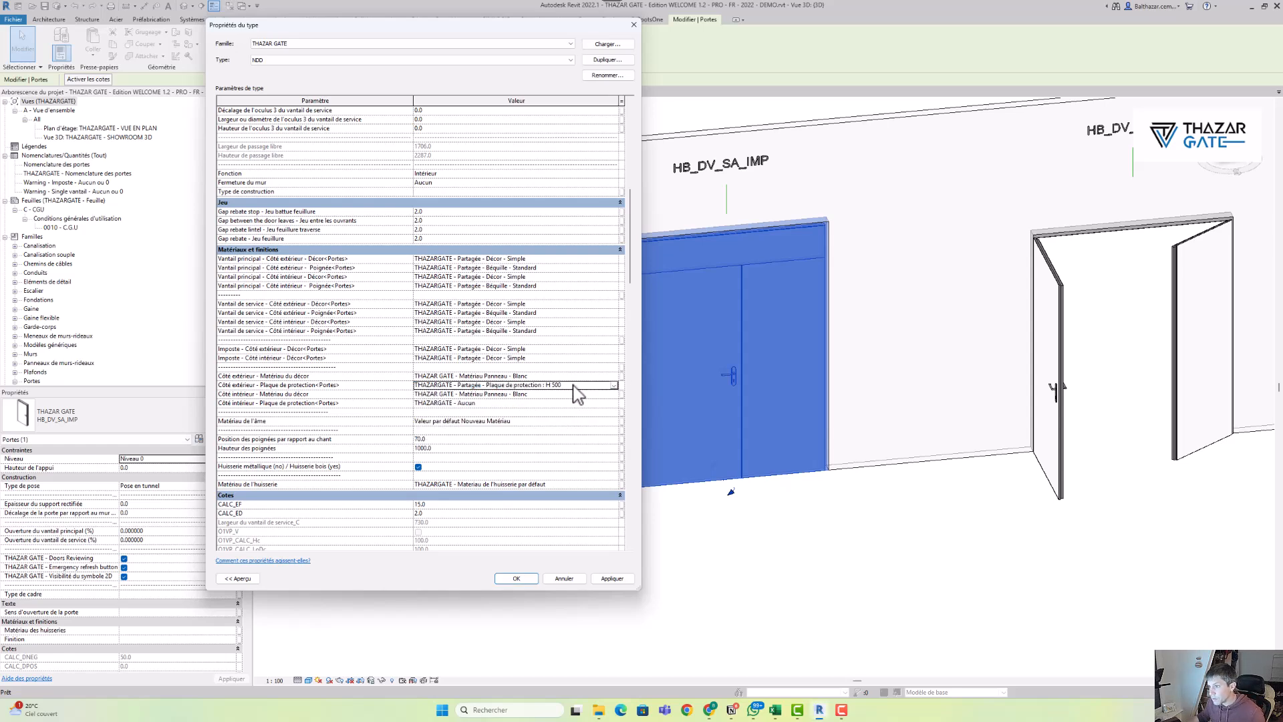
pyautogui.click(559, 401)
pyautogui.click(532, 403)
pyautogui.write('pla')
pyautogui.click(530, 421)
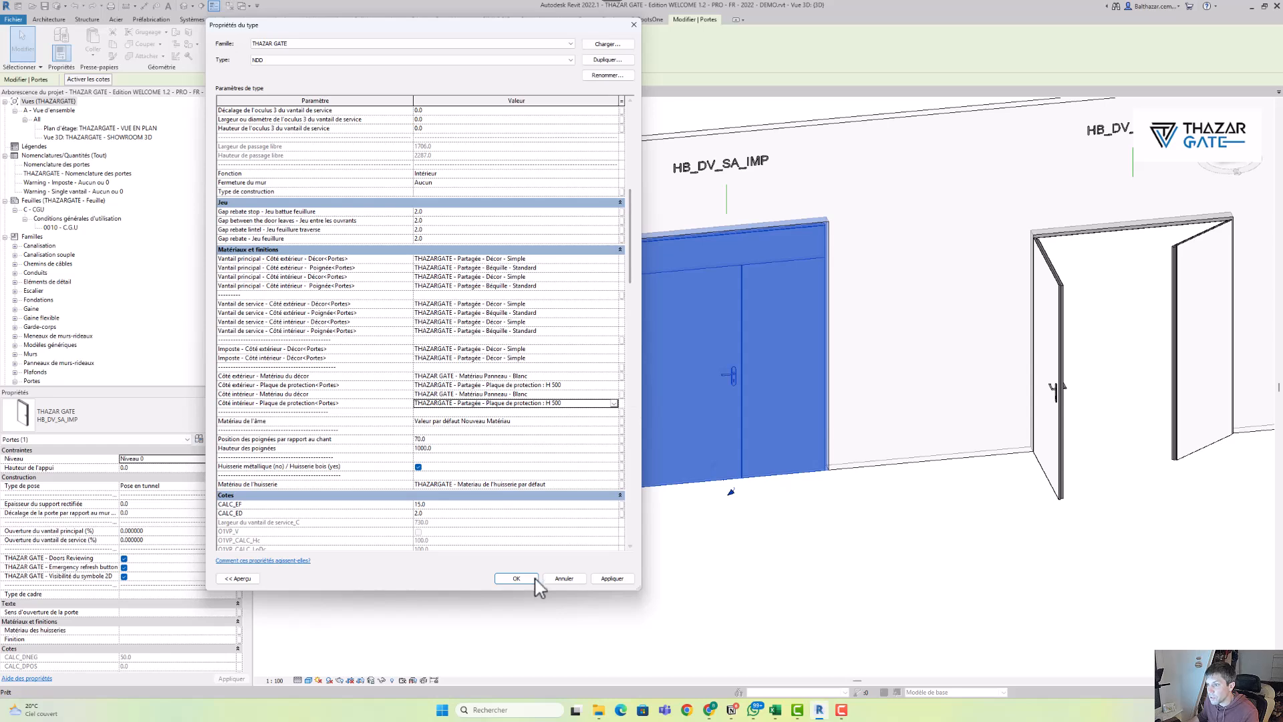
pyautogui.click(516, 579)
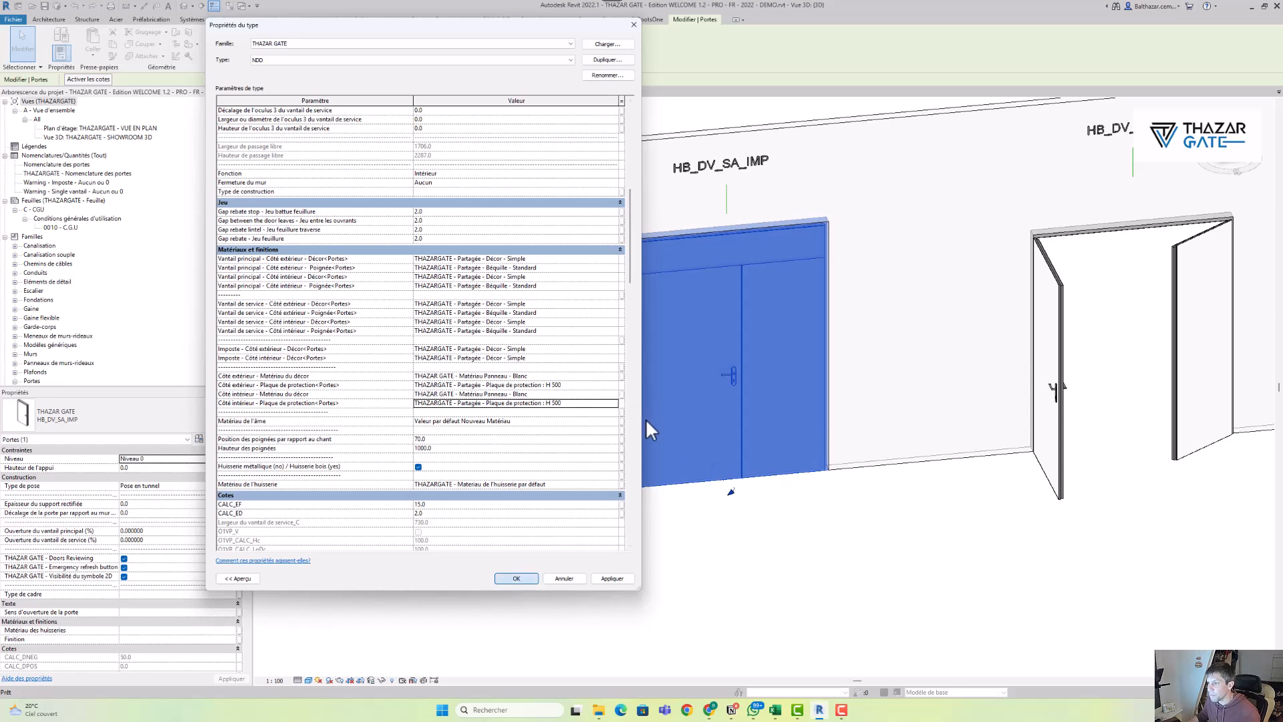
# Isolate the selected NDD door in the 3D view with a selection box
pyautogui.scroll(2, 568, 409)
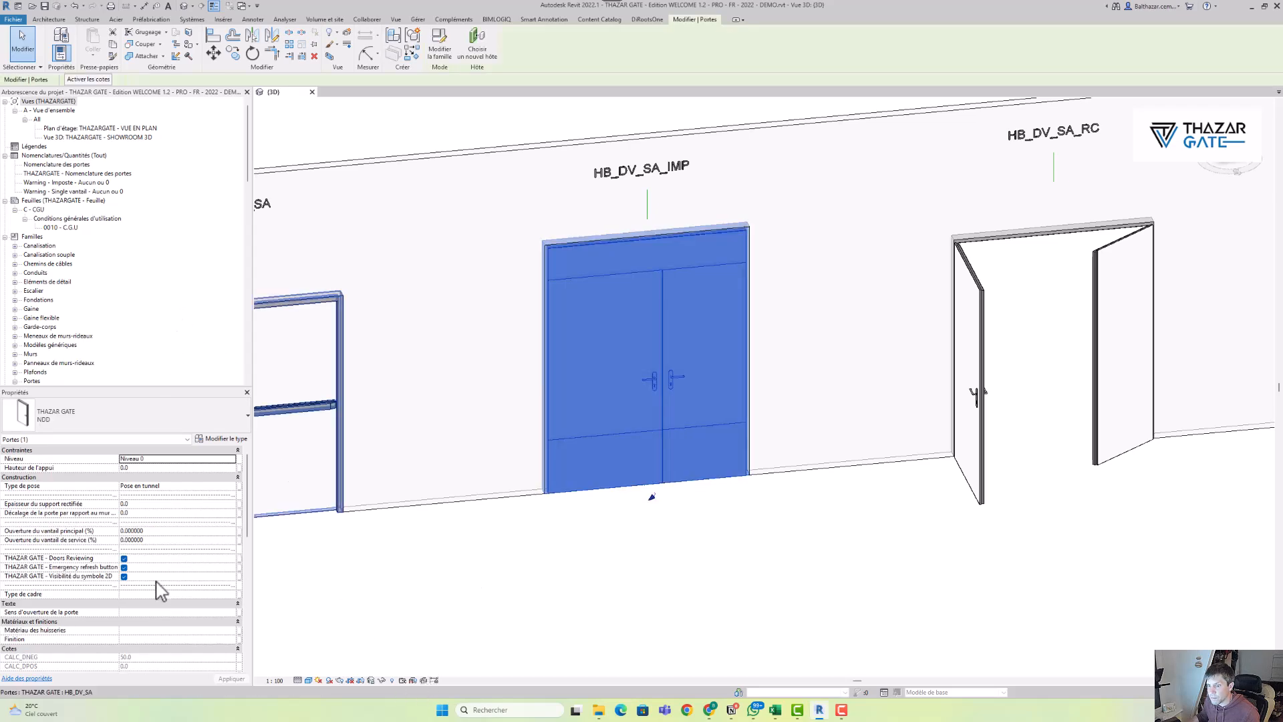
pyautogui.scroll(-2, 173, 623)
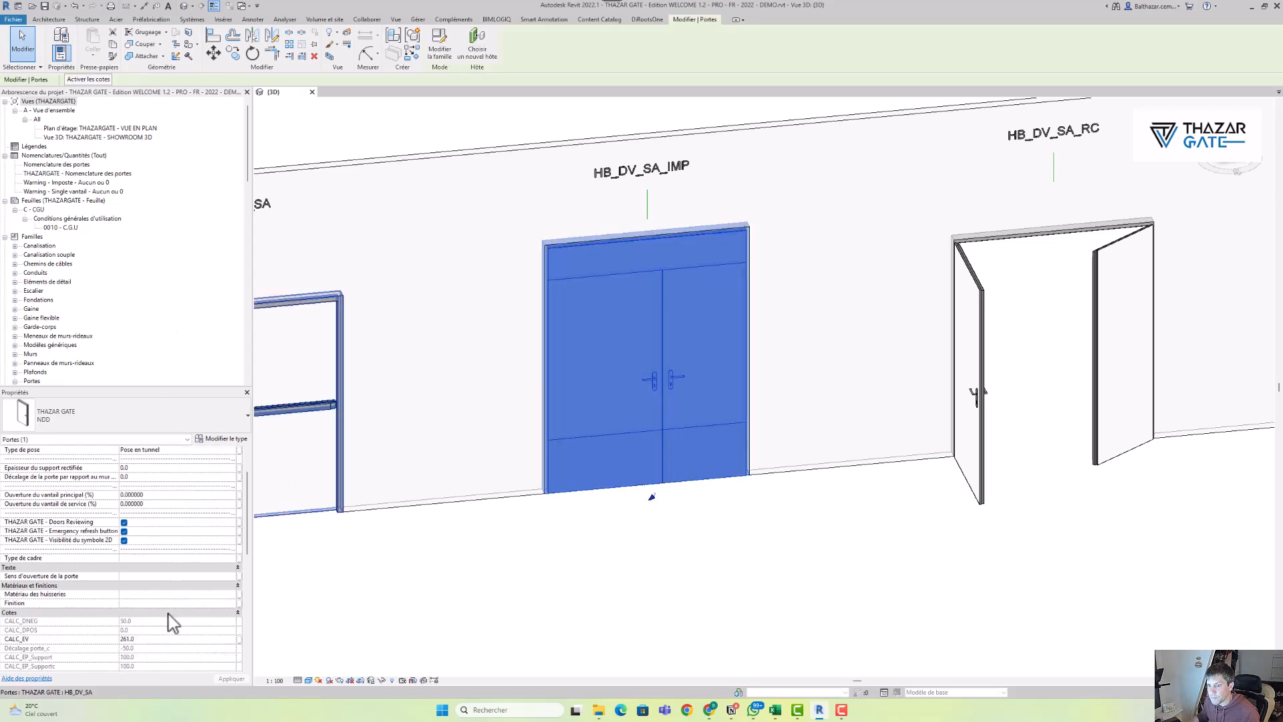
pyautogui.click(329, 56)
pyautogui.click(558, 418)
pyautogui.scroll(8, 595, 409)
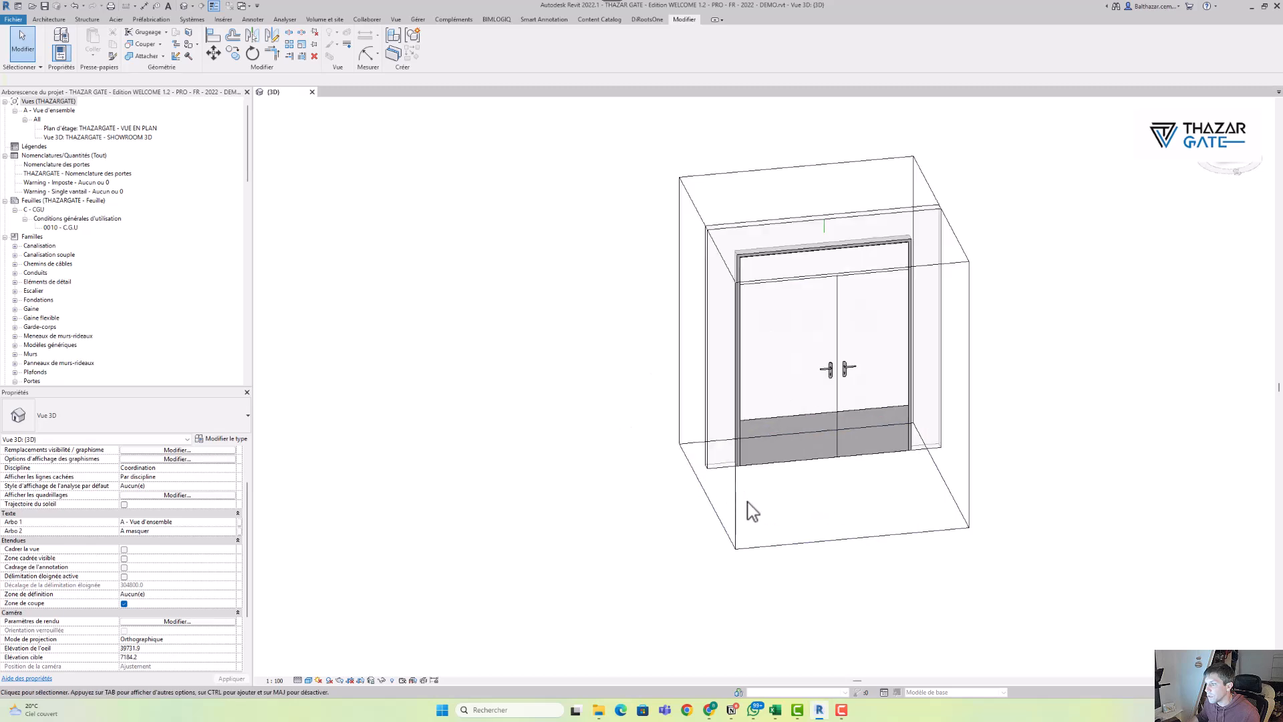
# Temporarily hide the section box outline around the NDD door and orbit to a front view of it
pyautogui.click(763, 546)
pyautogui.press('h')
pyautogui.press('h')
pyautogui.click(722, 431)
pyautogui.keyDown('shift'); pyautogui.moveTo(721, 431); pyautogui.dragTo(510, 487, button='middle'); pyautogui.keyUp('shift')
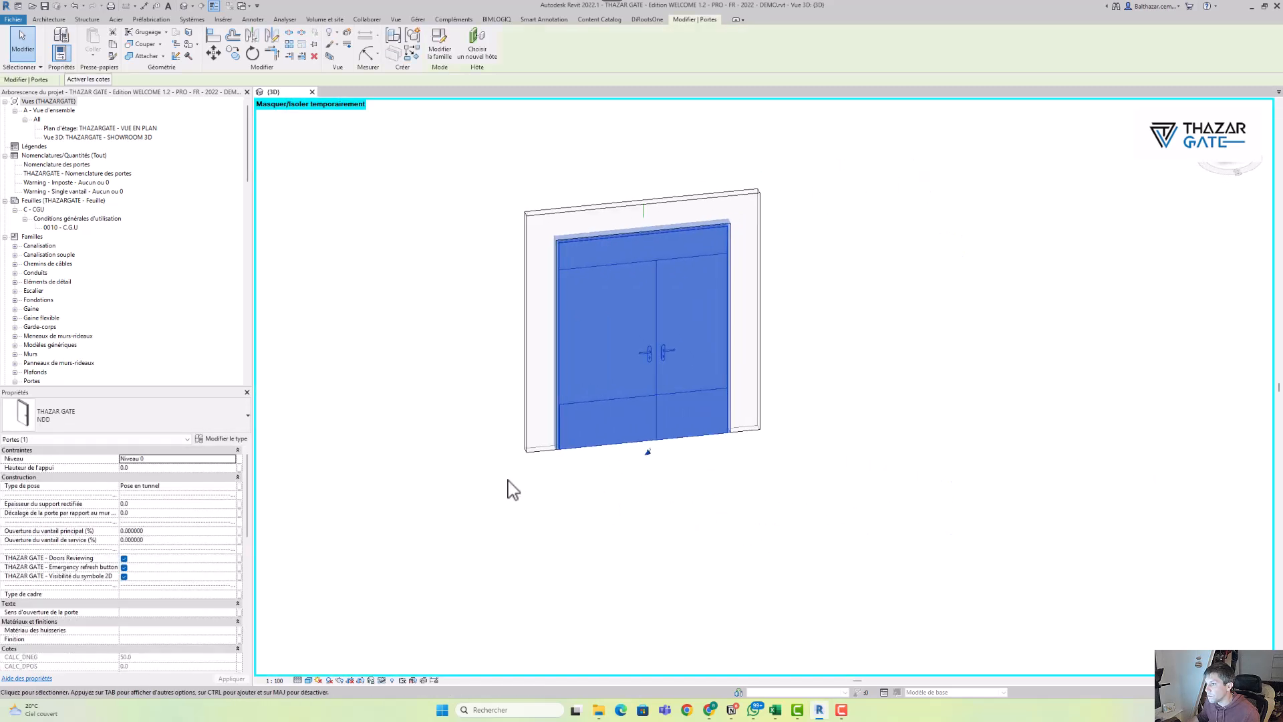
pyautogui.click(474, 442)
# Open the NDD door's family for editing and make NDD its current type
pyautogui.click(619, 375)
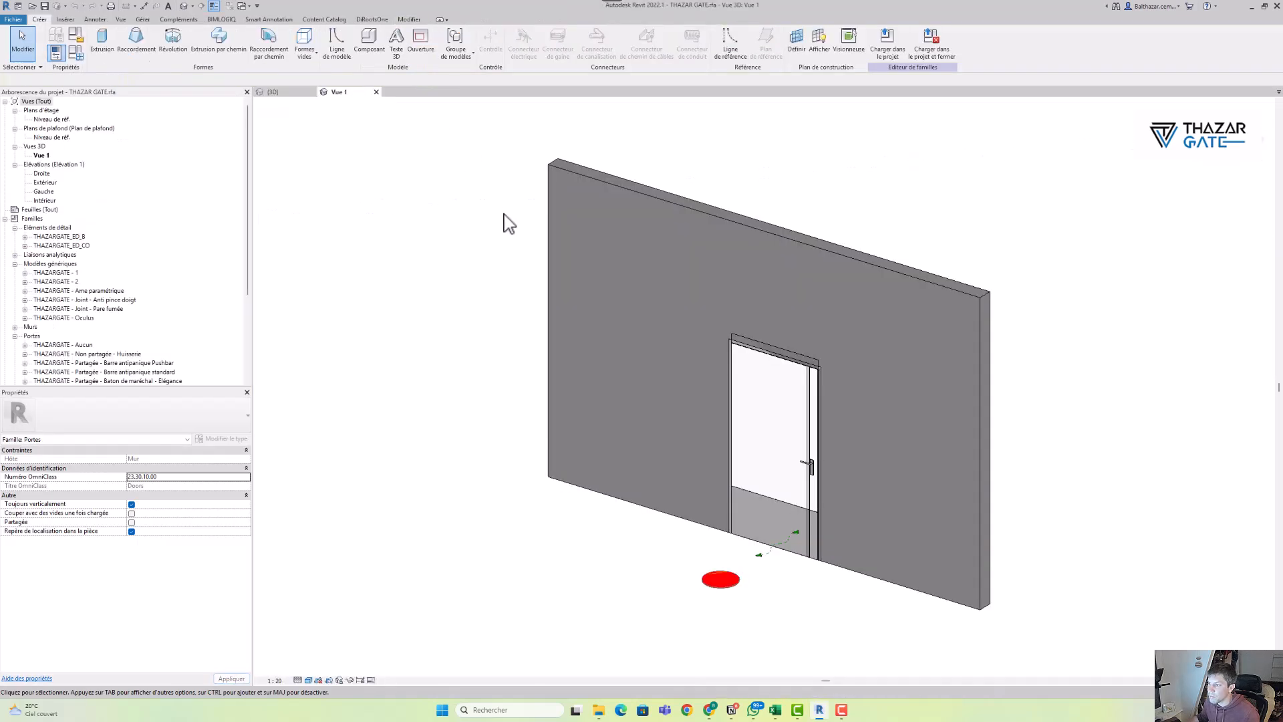
pyautogui.keyDown('shift'); pyautogui.moveTo(397, 359); pyautogui.dragTo(321, 334, button='middle'); pyautogui.keyUp('shift')
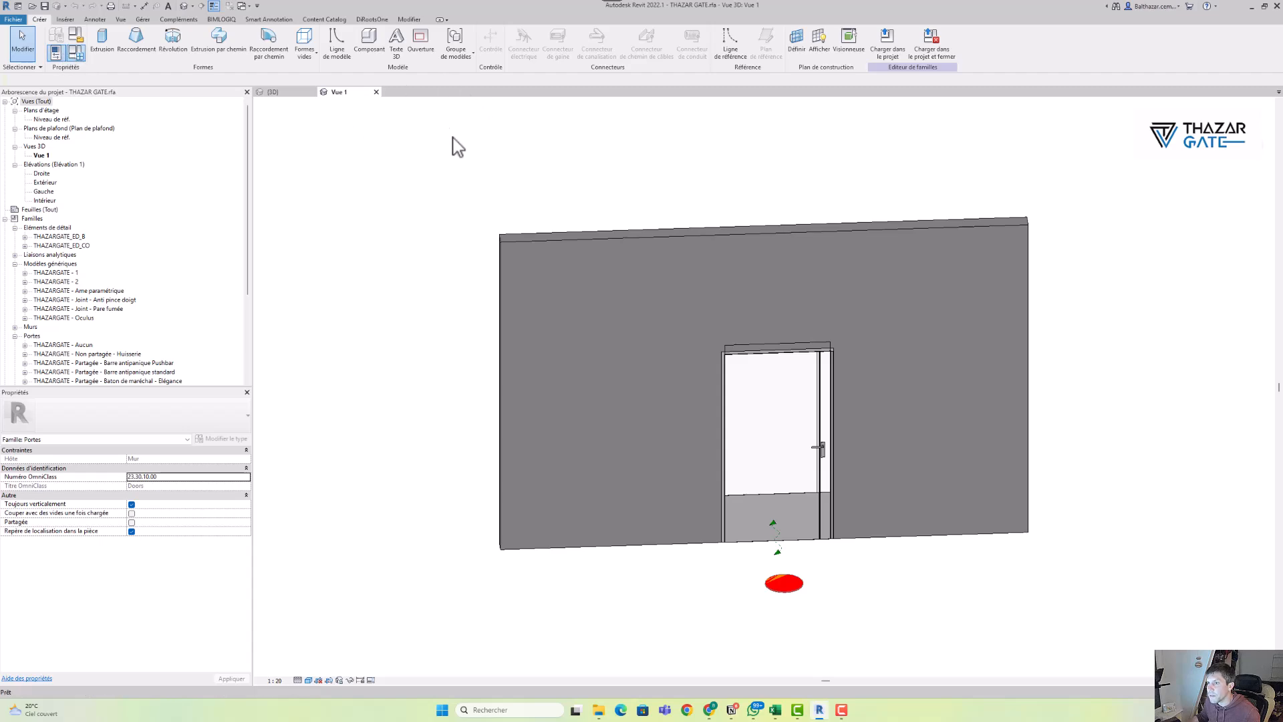
pyautogui.press('f')
pyautogui.press('t')
pyautogui.click(344, 79)
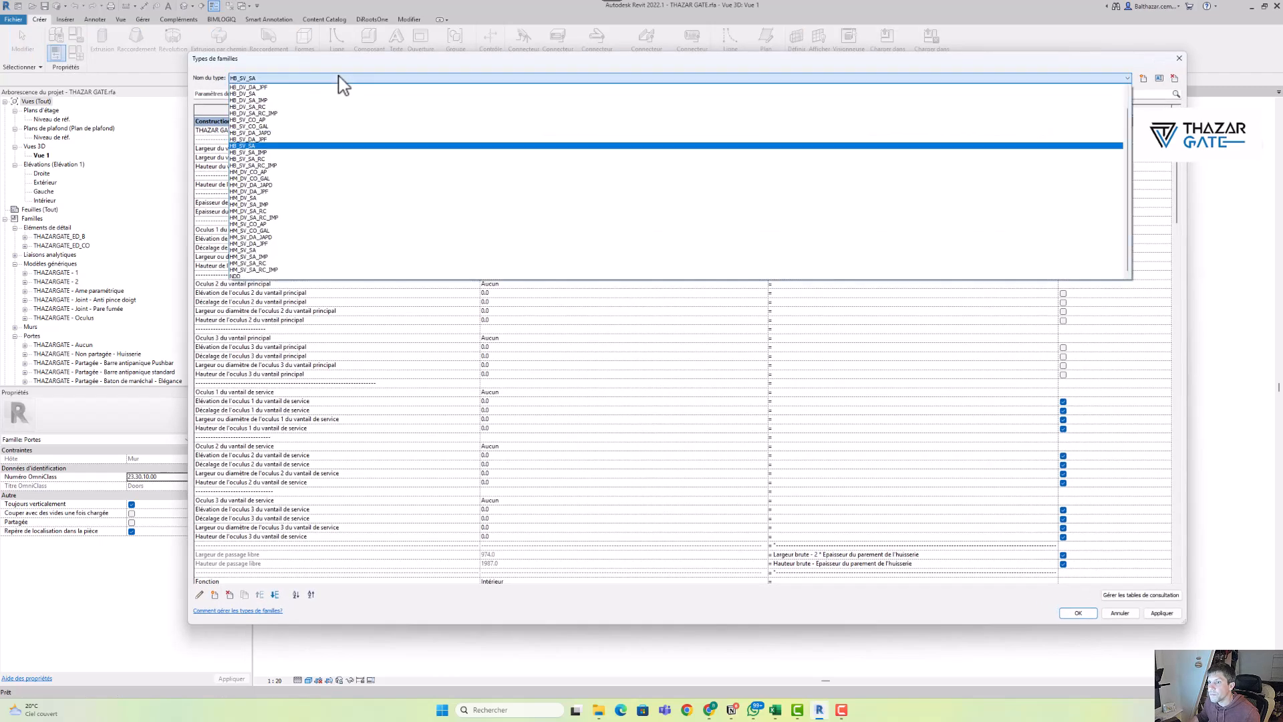
pyautogui.click(276, 276)
pyautogui.click(1077, 612)
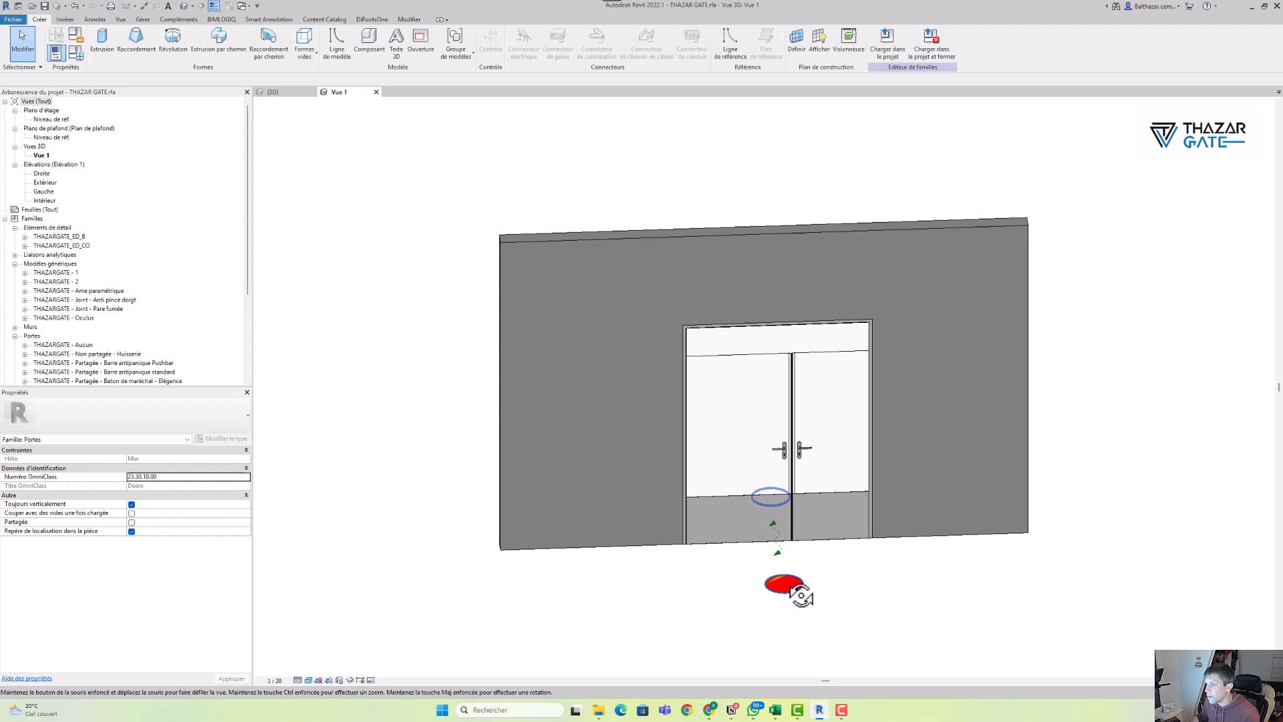
# Temporarily hide the host wall in the family's 3D view so that only the double door is shown
pyautogui.keyDown('shift'); pyautogui.moveTo(802, 595); pyautogui.dragTo(846, 605, button='middle'); pyautogui.keyUp('shift')
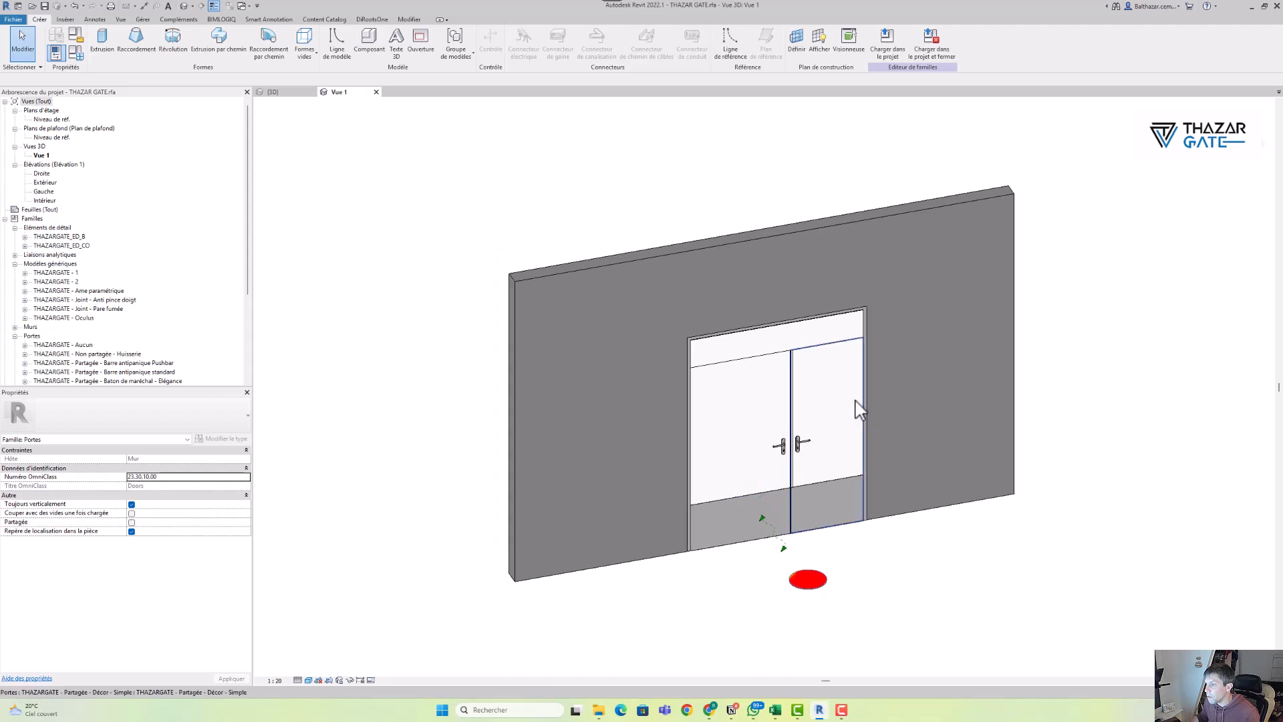
pyautogui.click(620, 455)
pyautogui.press('h')
pyautogui.press('h')
pyautogui.scroll(2, 731, 516)
pyautogui.moveTo(757, 521); pyautogui.dragTo(621, 470, button='middle')
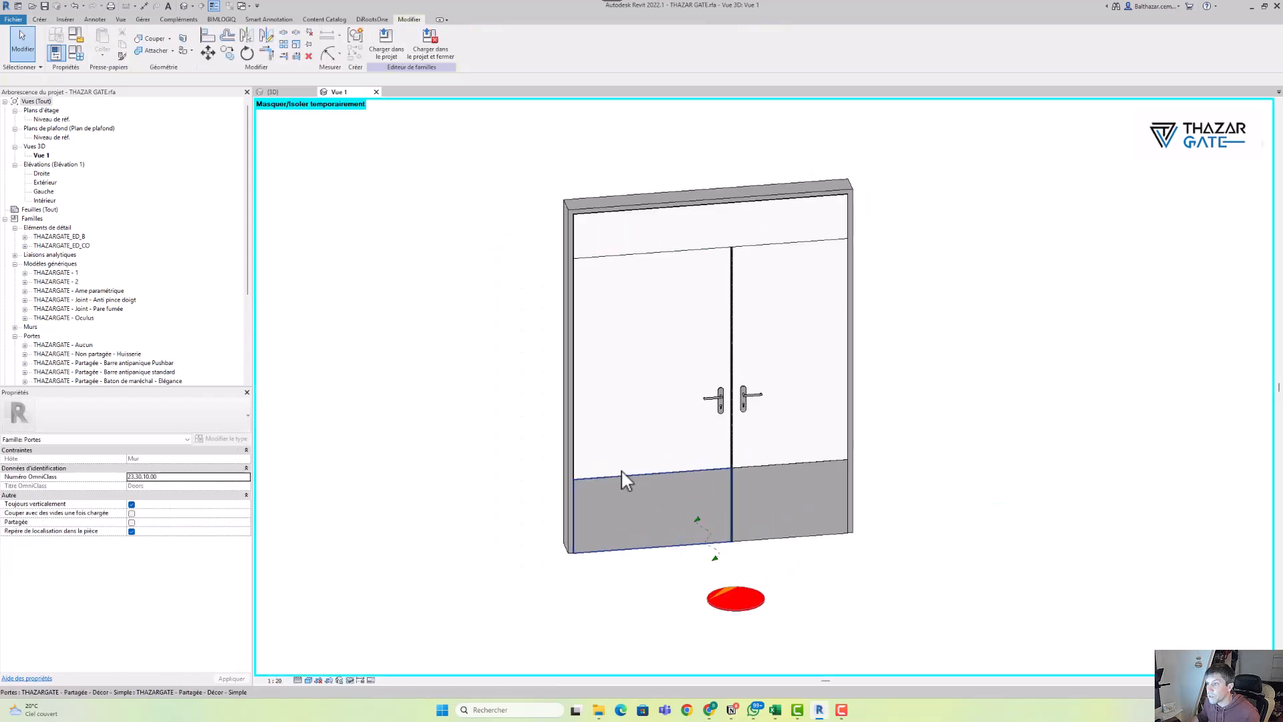
# Return to the project's 3D view and compare the door at the Moyen and Élevé detail levels
pyautogui.hotkey('ctrl', 'Tab')
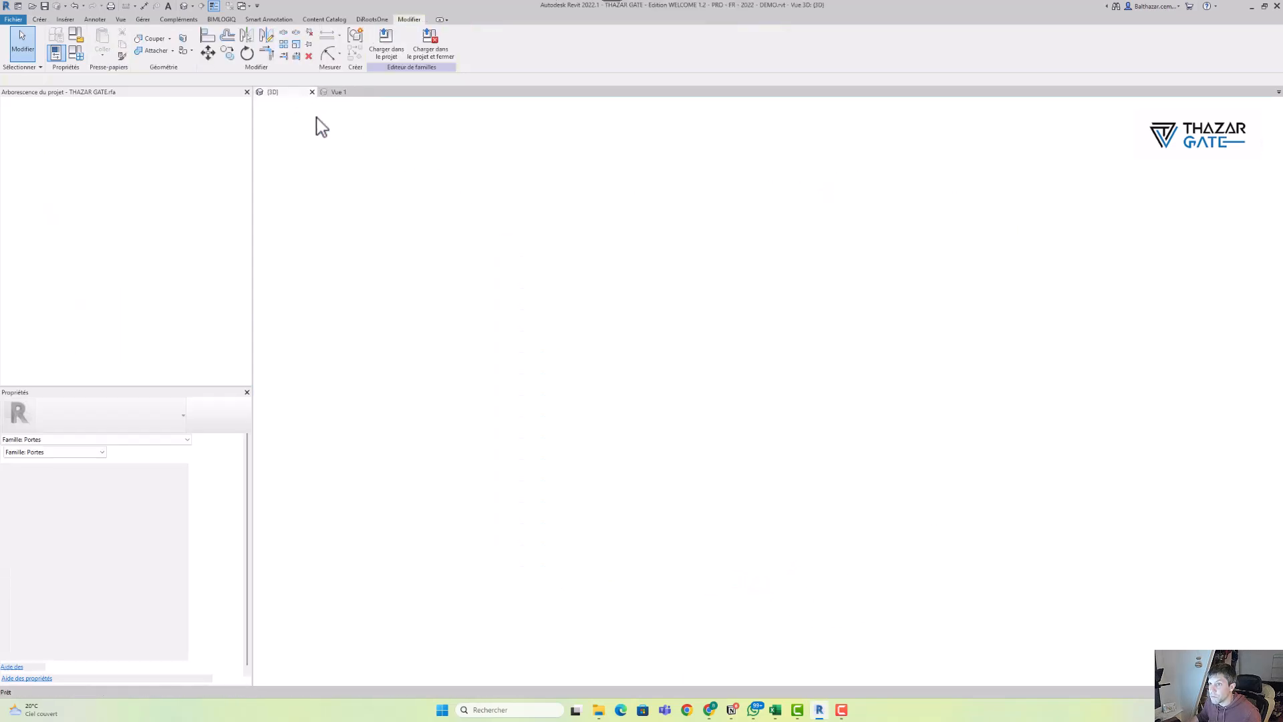
pyautogui.scroll(2, 579, 419)
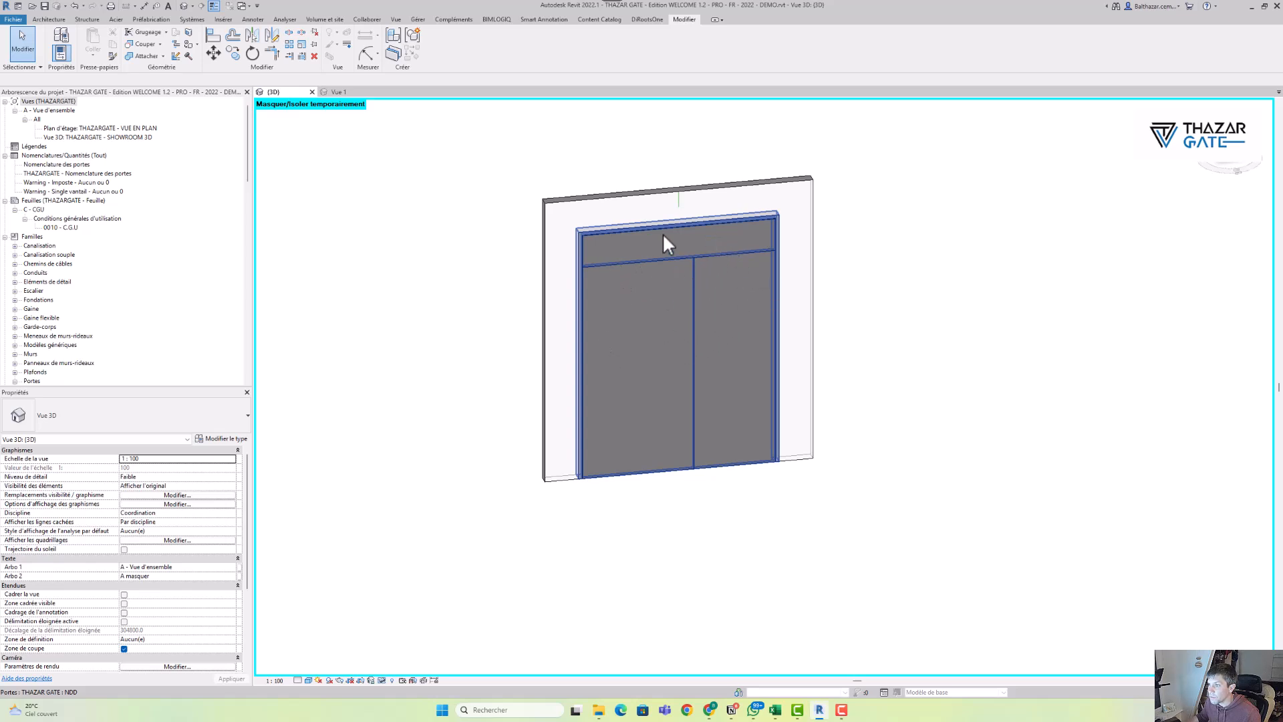
pyautogui.click(297, 680)
pyautogui.click(312, 663)
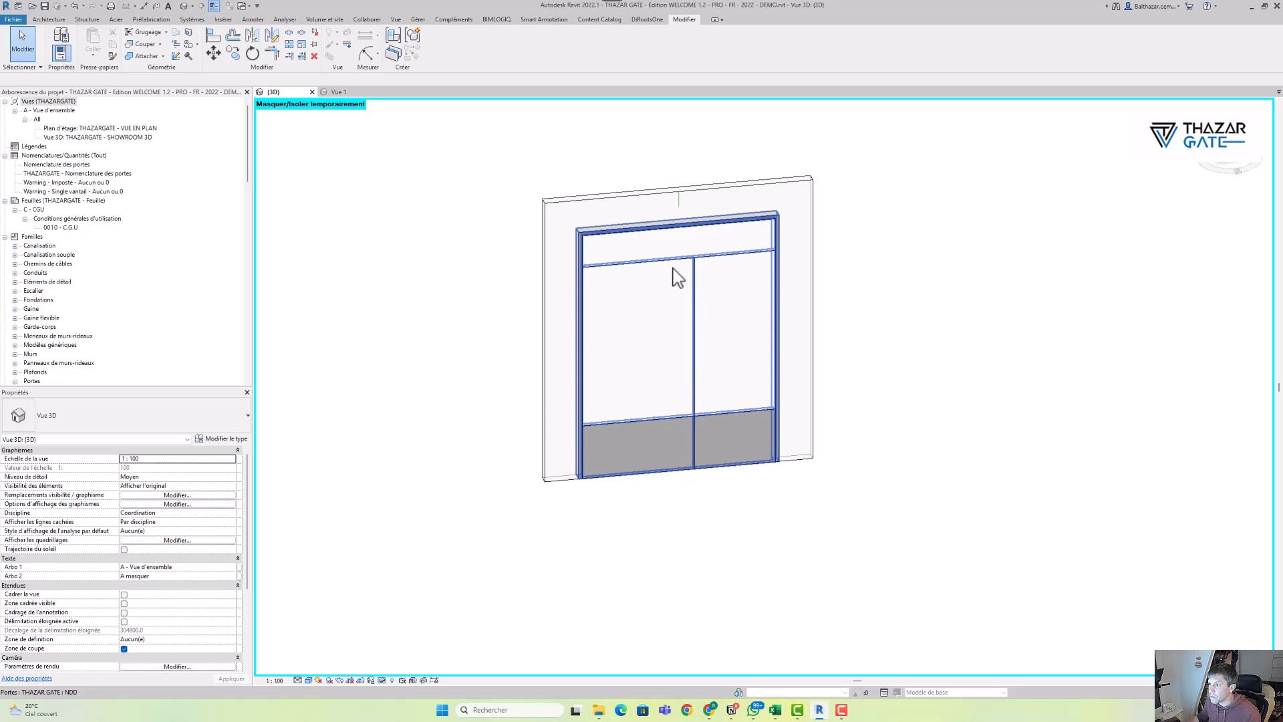
pyautogui.click(297, 680)
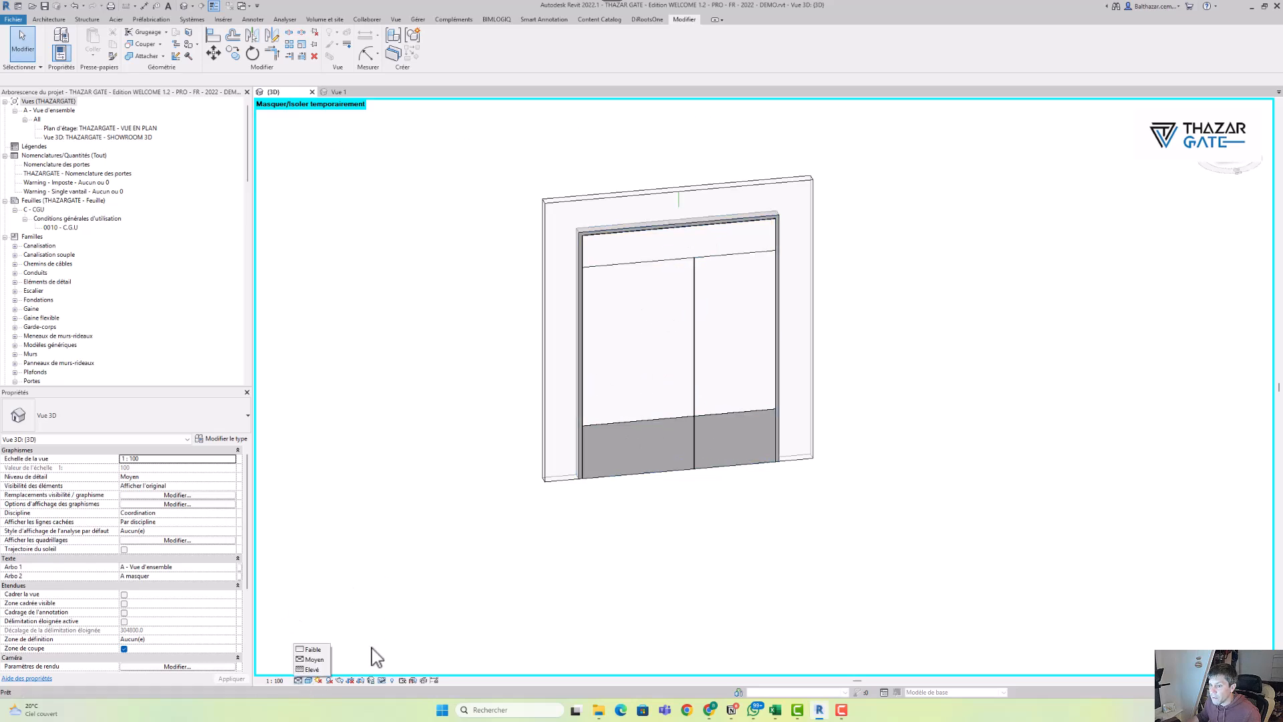
pyautogui.click(314, 668)
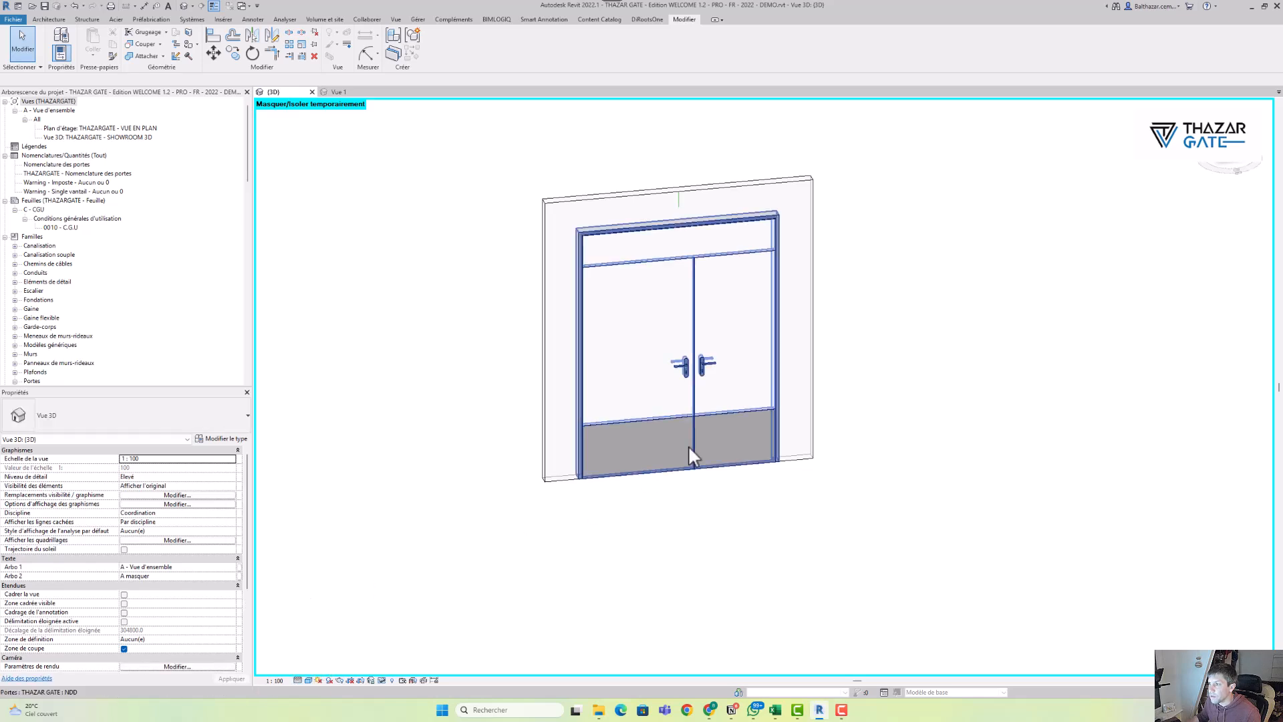
# In the door family's 3D view, select the four protection plates, review their detail-level visibility settings and temporarily hide them
pyautogui.click(359, 94)
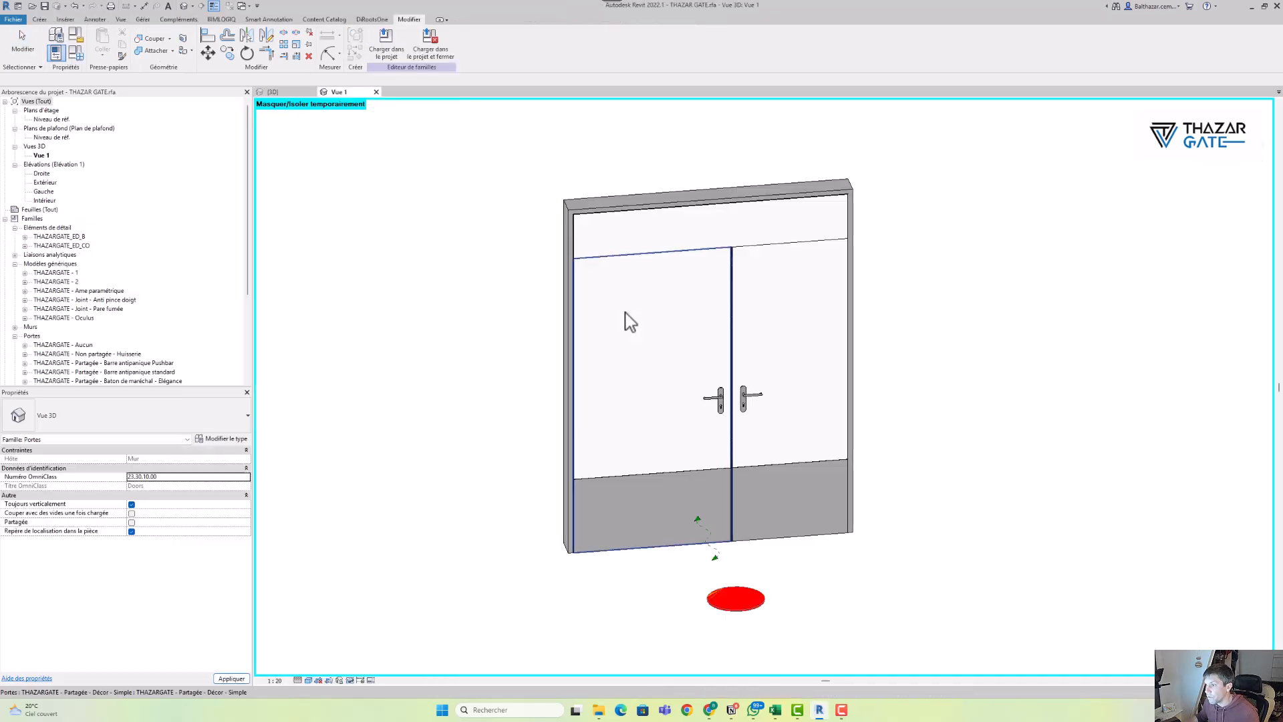
pyautogui.click(623, 502)
pyautogui.keyDown('ctrl'); pyautogui.click(788, 479); pyautogui.keyUp('ctrl')
pyautogui.keyDown('shift'); pyautogui.moveTo(445, 492); pyautogui.dragTo(816, 552, button='middle'); pyautogui.keyUp('shift')
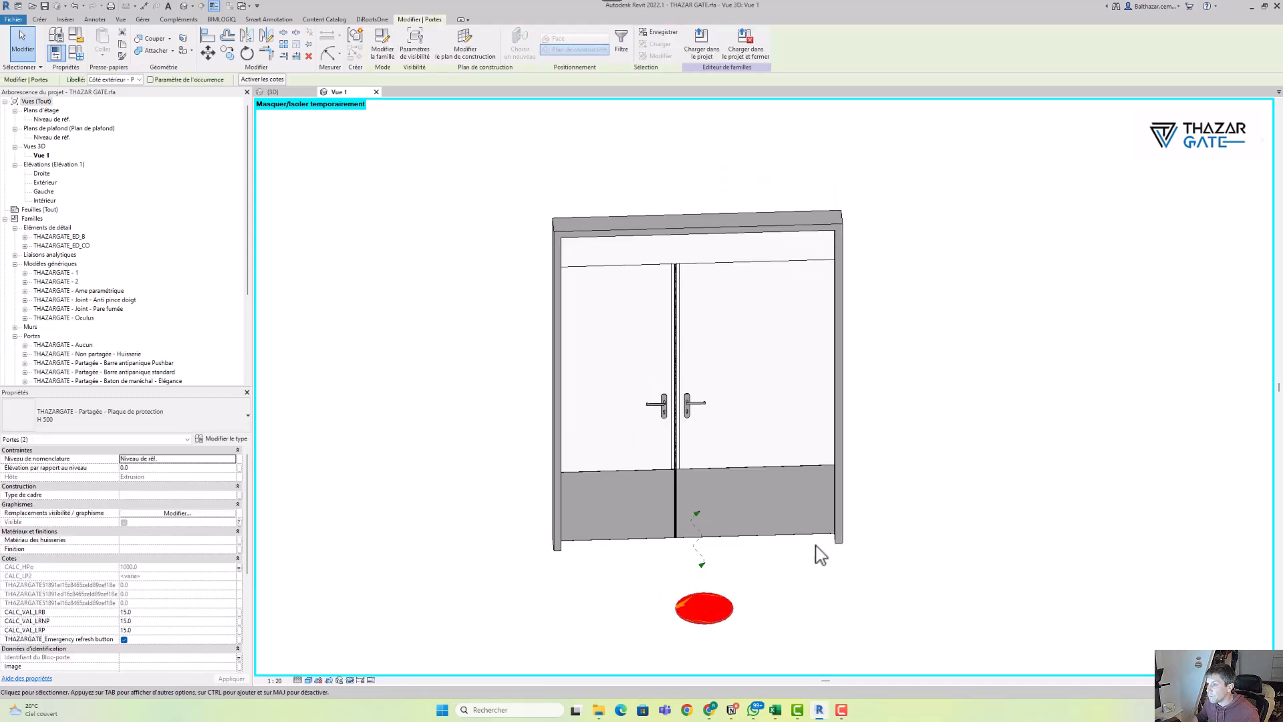
pyautogui.keyDown('ctrl'); pyautogui.click(753, 499); pyautogui.keyUp('ctrl')
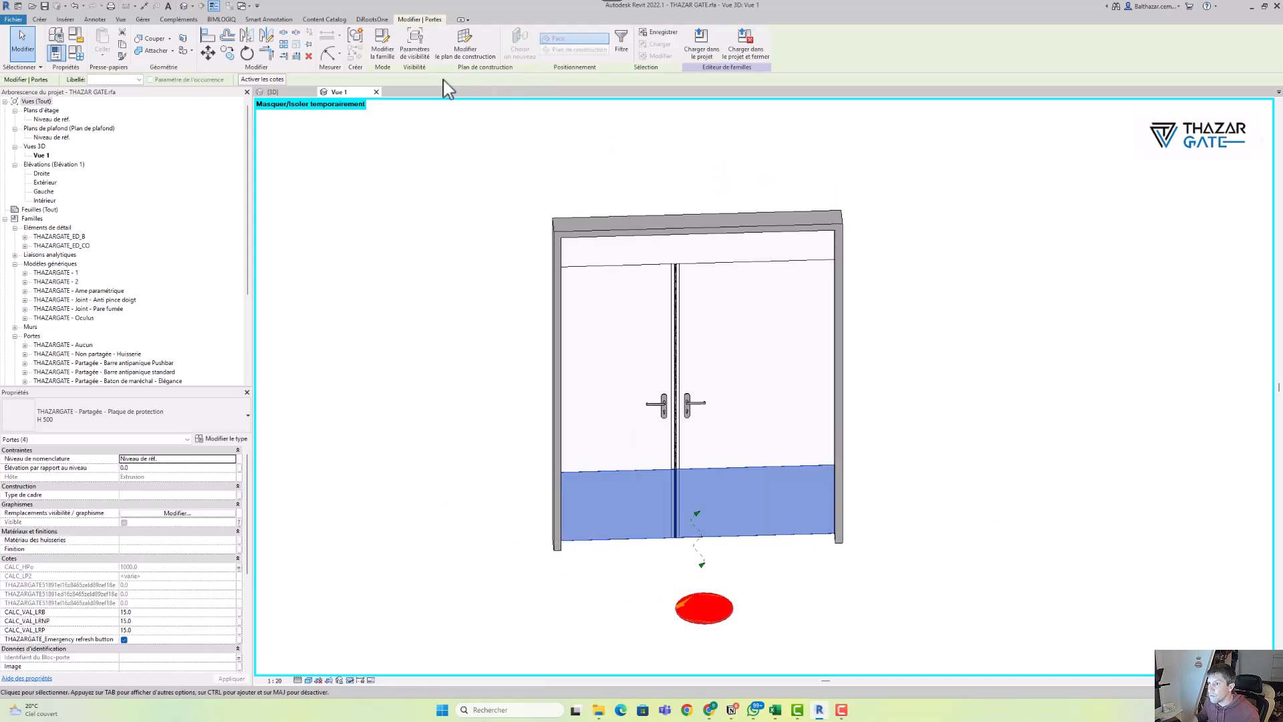
pyautogui.click(414, 43)
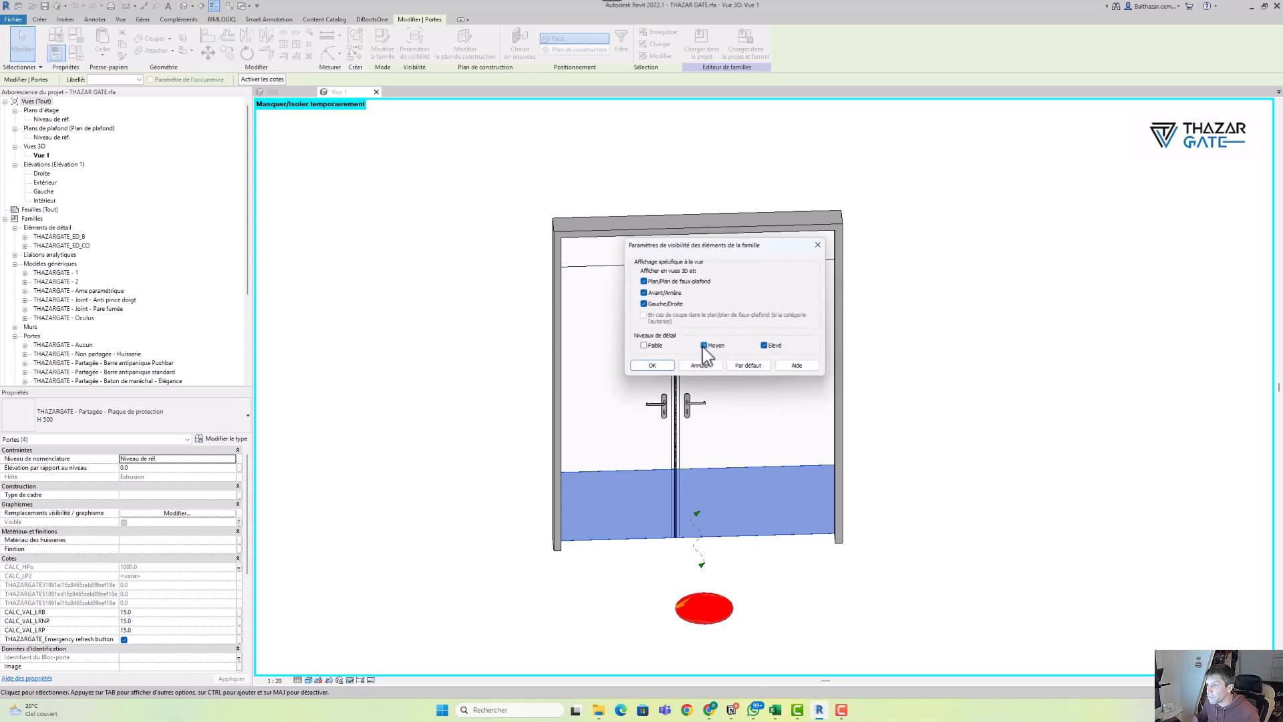
pyautogui.click(704, 345)
pyautogui.click(652, 365)
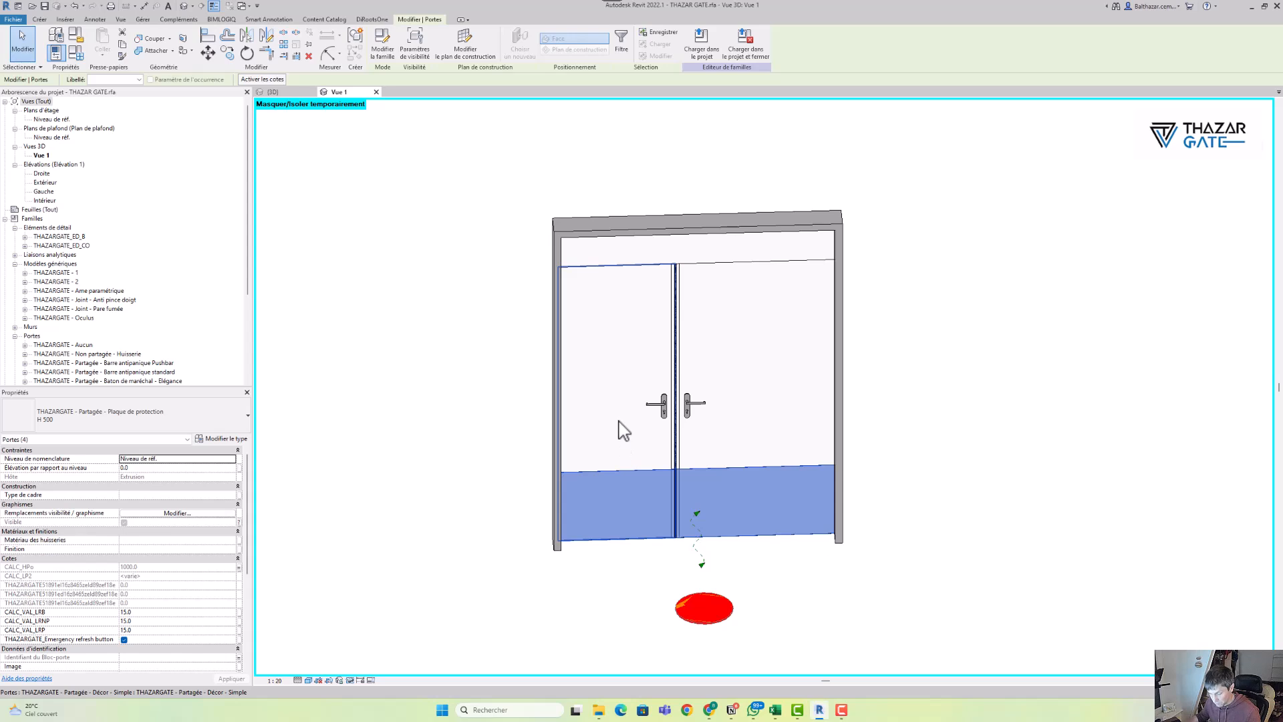
# Select the Décor - Simple panels of both leaves and the transom on both faces, review their detail-level visibility settings and temporarily hide them
pyautogui.keyDown('shift'); pyautogui.moveTo(741, 547); pyautogui.dragTo(688, 482, button='middle'); pyautogui.keyUp('shift')
pyautogui.click(632, 444)
pyautogui.keyDown('ctrl'); pyautogui.click(756, 422); pyautogui.keyUp('ctrl')
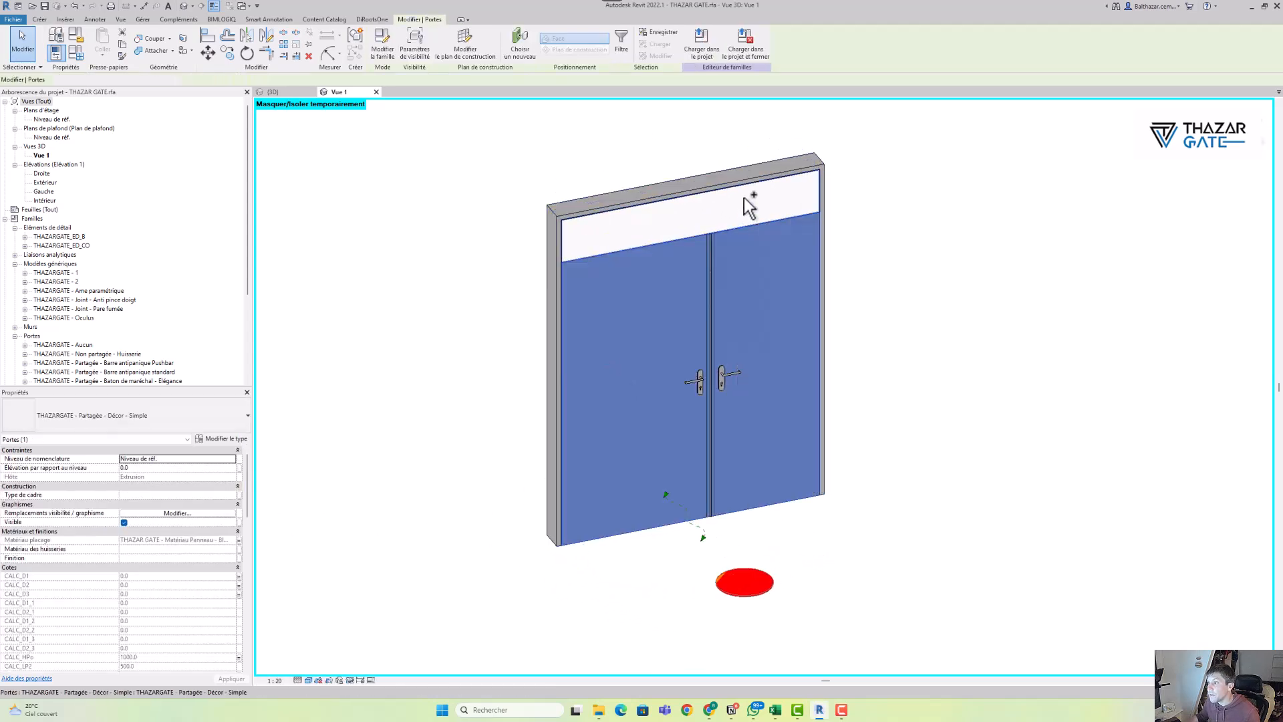
pyautogui.keyDown('ctrl'); pyautogui.click(744, 198); pyautogui.keyUp('ctrl')
pyautogui.keyDown('shift'); pyautogui.moveTo(466, 386); pyautogui.dragTo(953, 481, button='middle'); pyautogui.keyUp('shift')
pyautogui.keyDown('ctrl'); pyautogui.click(765, 393); pyautogui.keyUp('ctrl')
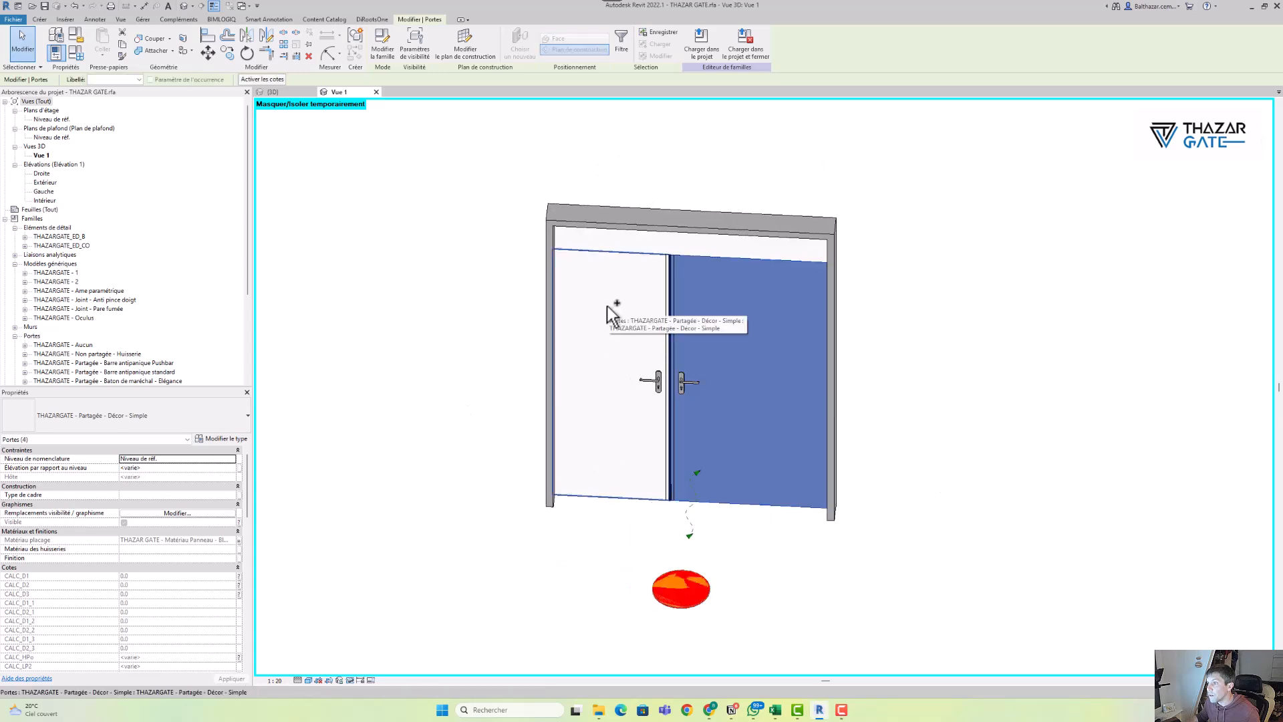
pyautogui.keyDown('ctrl'); pyautogui.click(607, 306); pyautogui.keyUp('ctrl')
pyautogui.keyDown('ctrl'); pyautogui.click(631, 242); pyautogui.keyUp('ctrl')
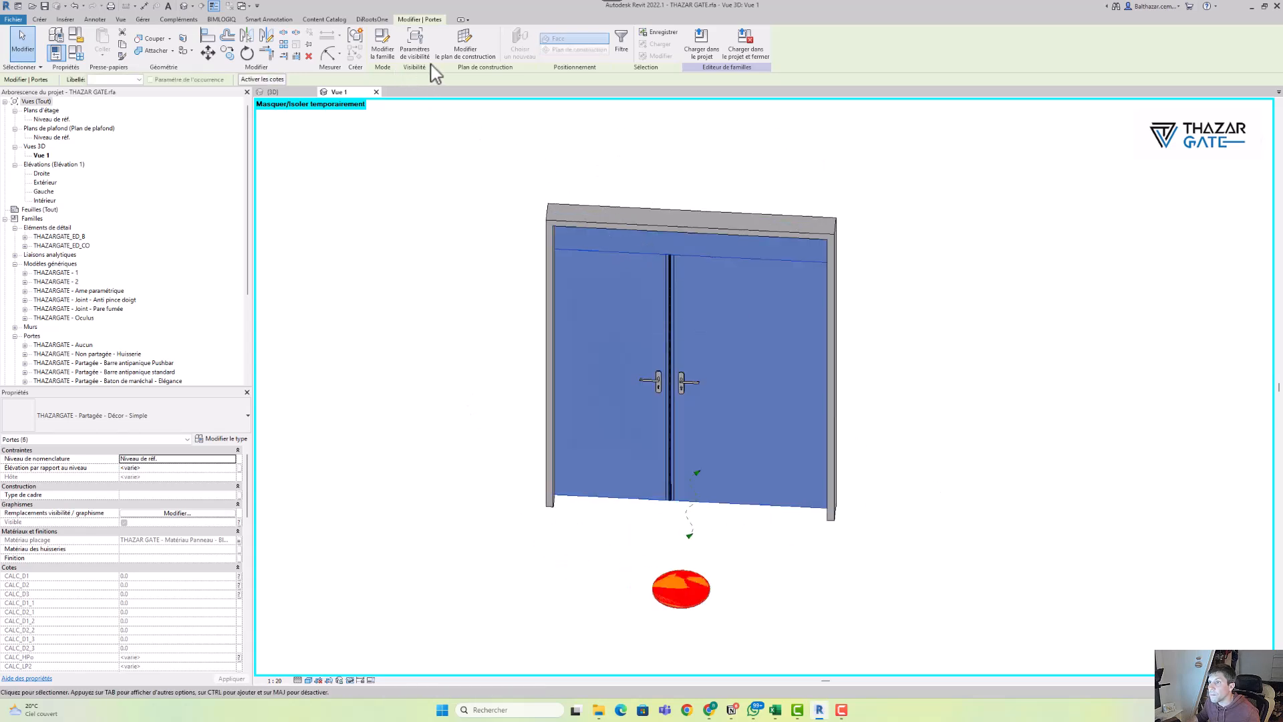
pyautogui.click(415, 48)
pyautogui.click(704, 345)
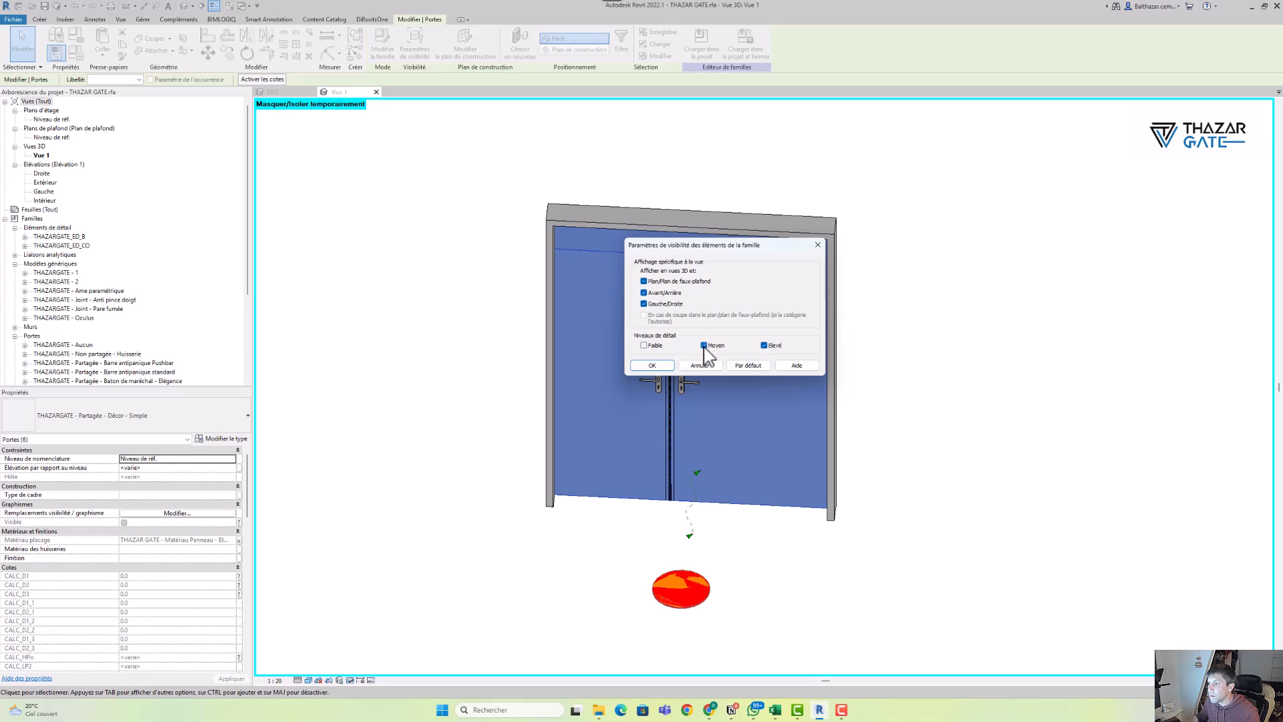
pyautogui.click(653, 366)
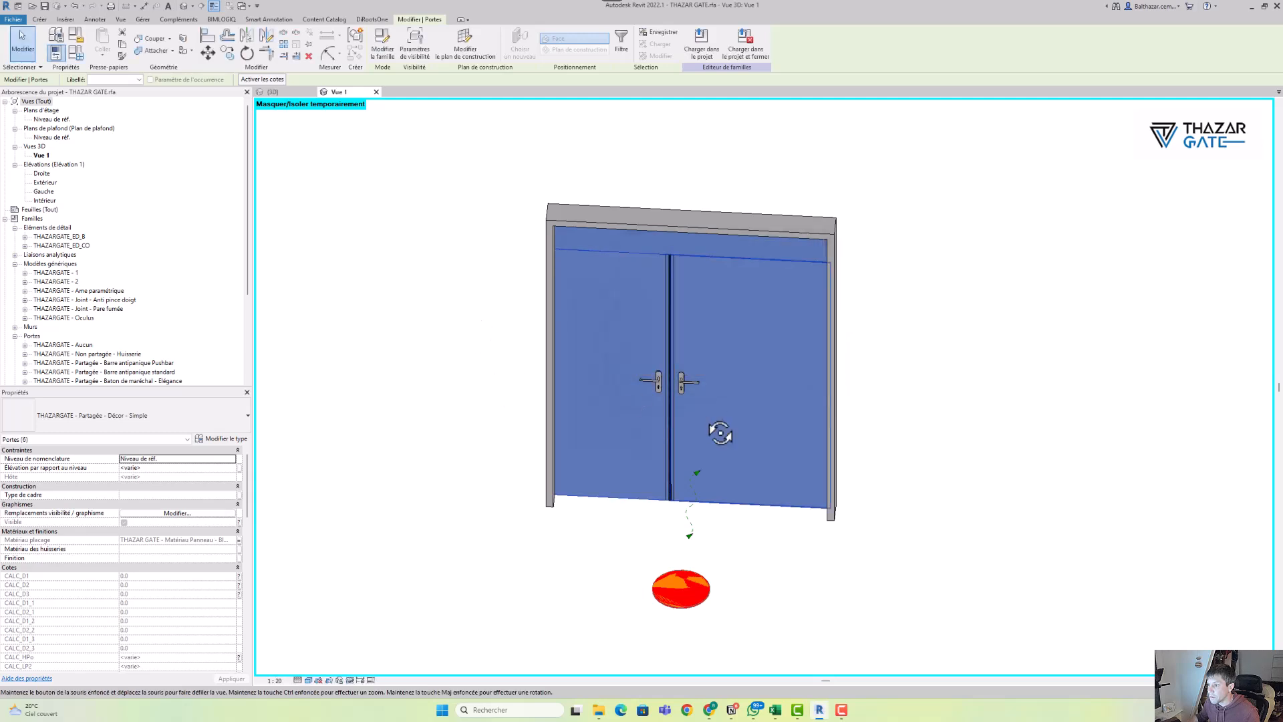
pyautogui.keyDown('shift'); pyautogui.moveTo(716, 430); pyautogui.dragTo(267, 395, button='middle'); pyautogui.keyUp('shift')
# Select the three Ame paramétrique cores of the leaves and transom, review their visibility settings and temporarily hide them
pyautogui.click(751, 506)
pyautogui.keyDown('shift'); pyautogui.moveTo(751, 506); pyautogui.dragTo(725, 497, button='middle'); pyautogui.keyUp('shift')
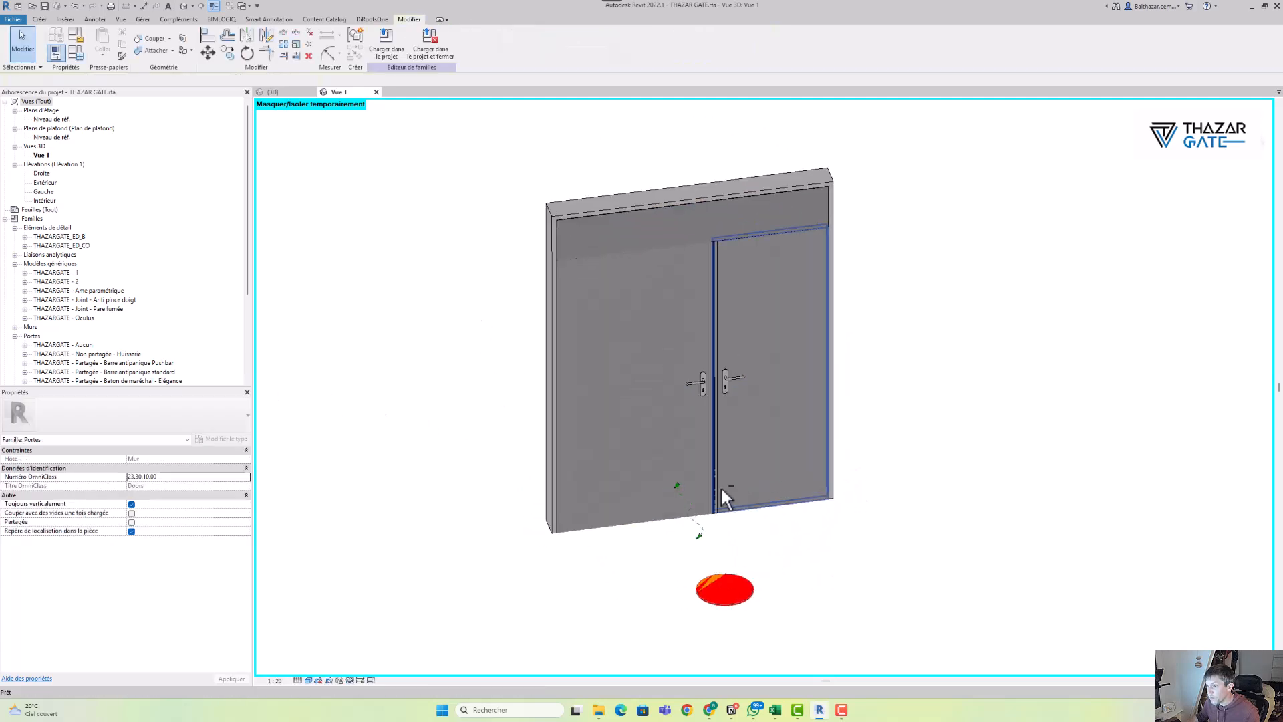
pyautogui.click(626, 423)
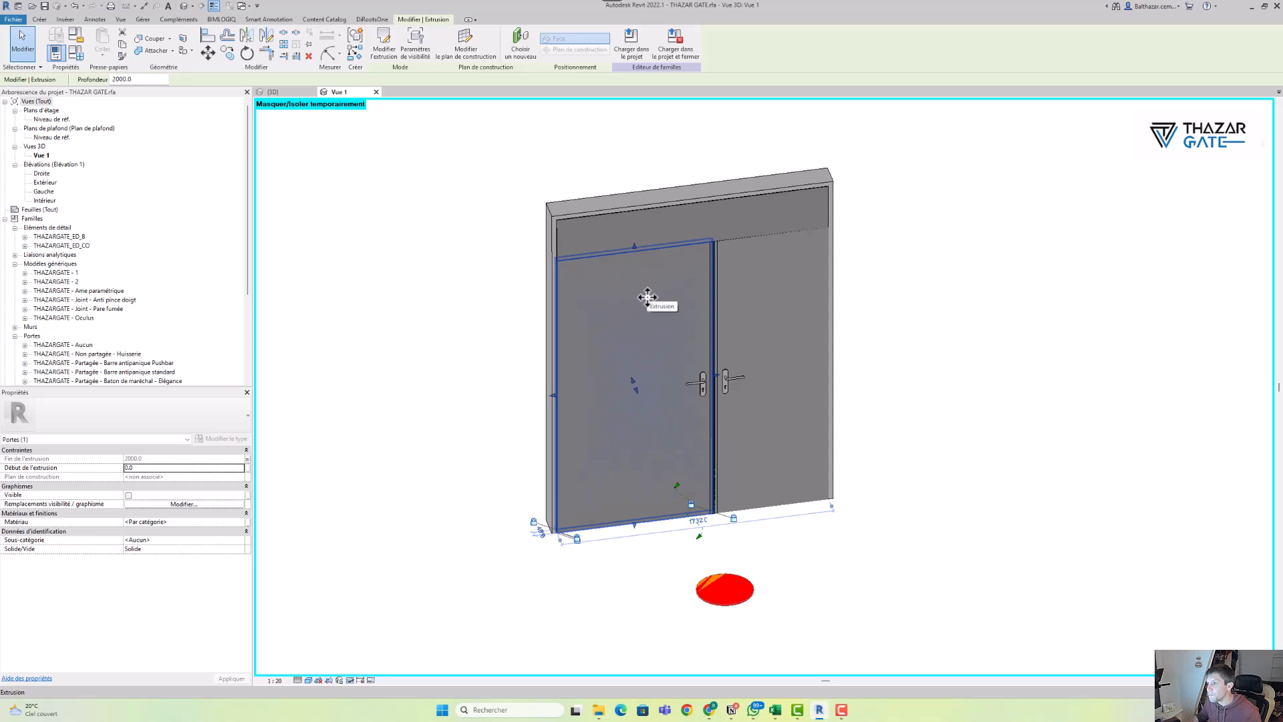
pyautogui.press('Escape')
pyautogui.click(781, 322)
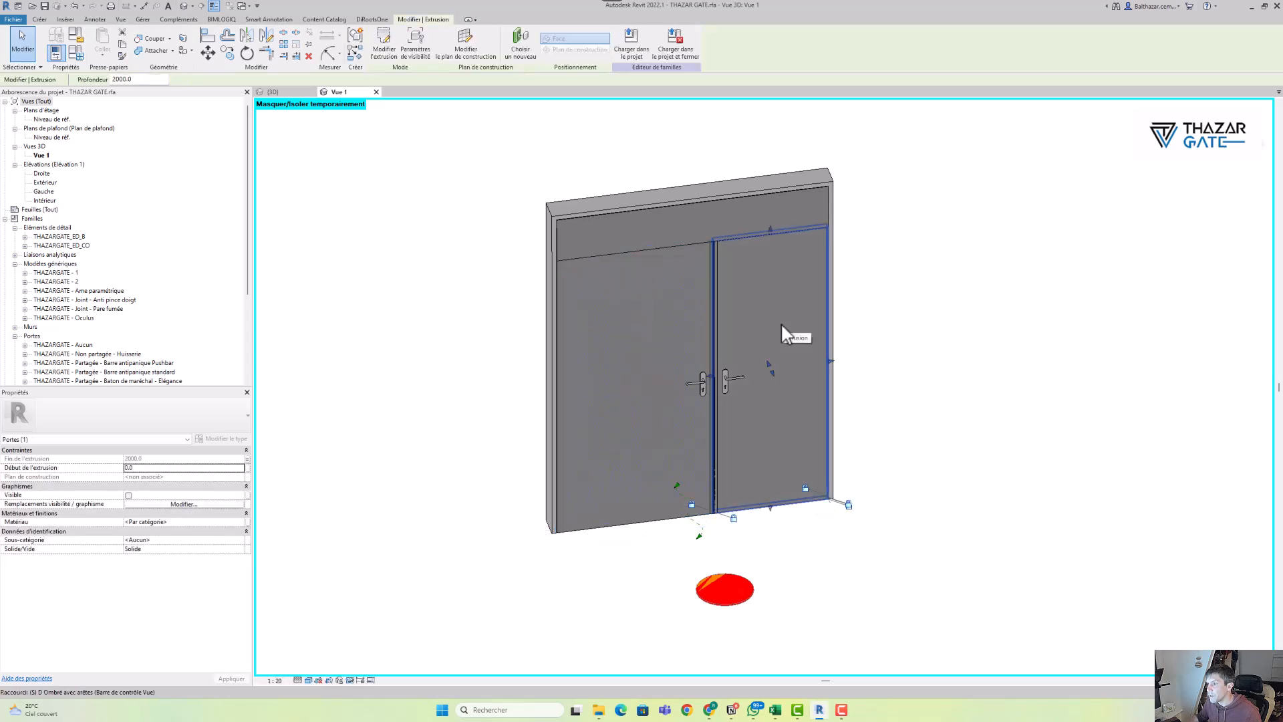
pyautogui.press('Escape')
pyautogui.click(784, 297)
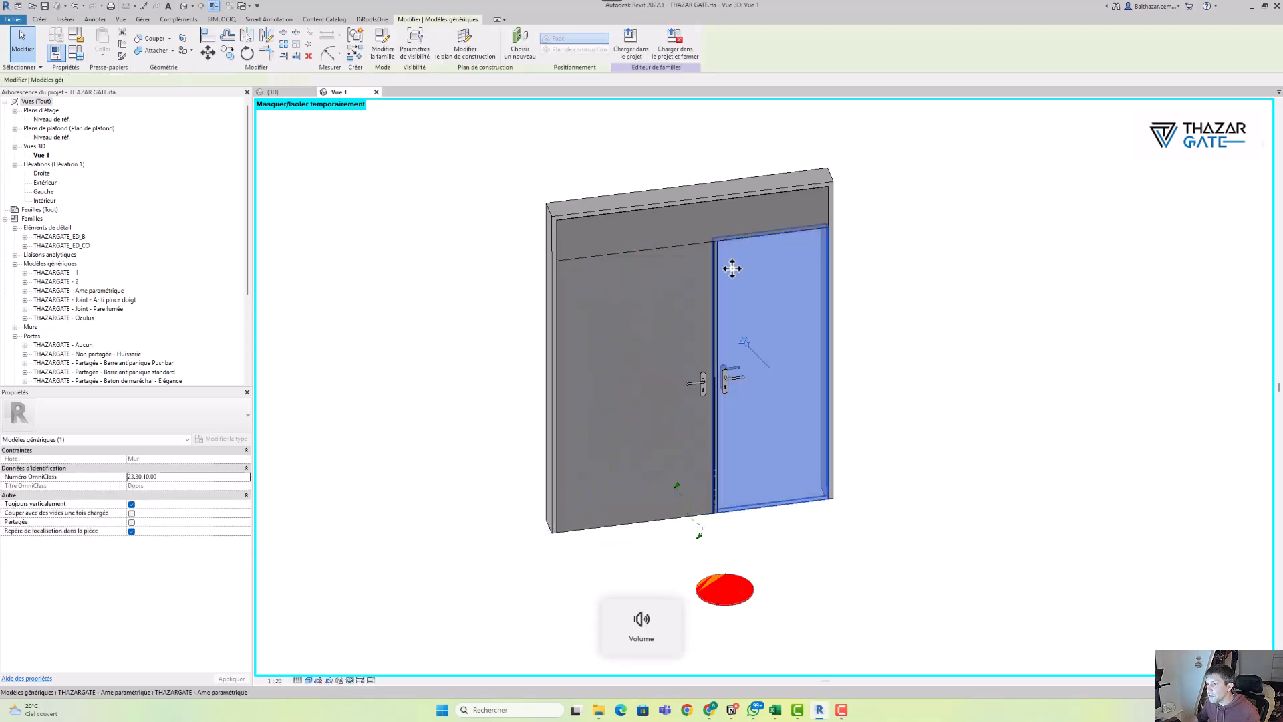
pyautogui.keyDown('ctrl'); pyautogui.click(643, 295); pyautogui.keyUp('ctrl')
pyautogui.keyDown('ctrl'); pyautogui.click(667, 229); pyautogui.keyUp('ctrl')
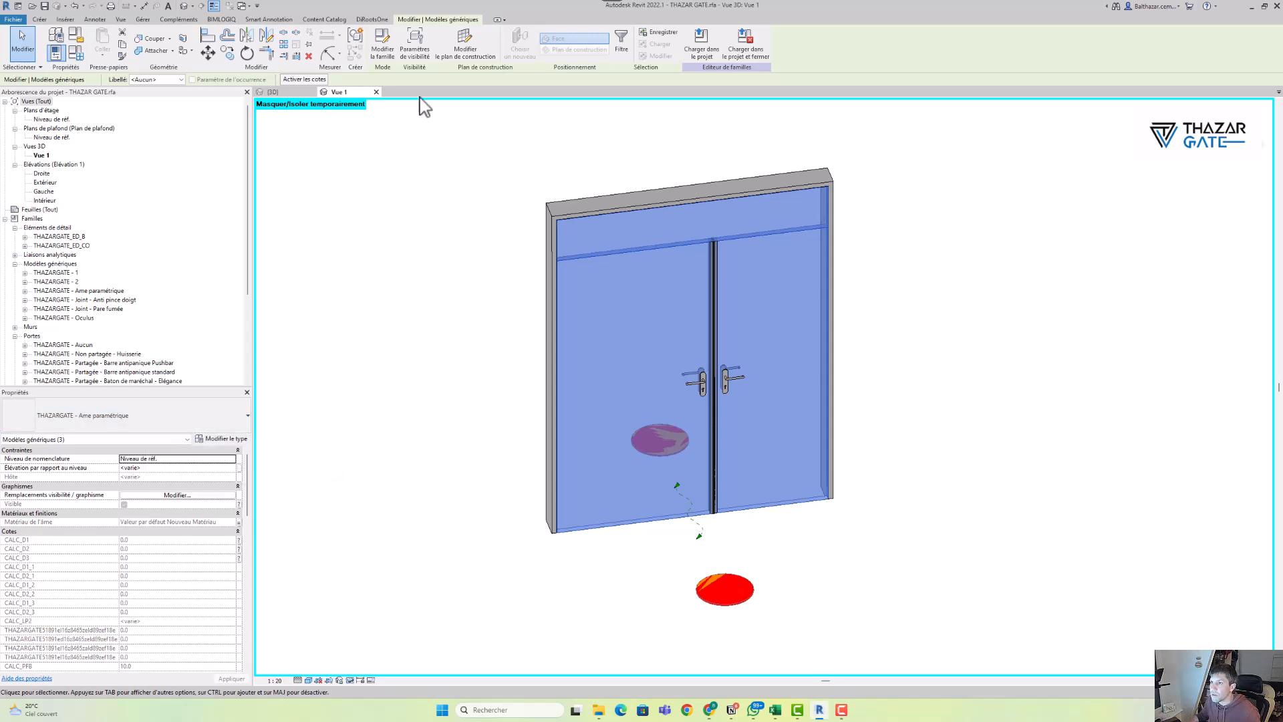
pyautogui.click(416, 52)
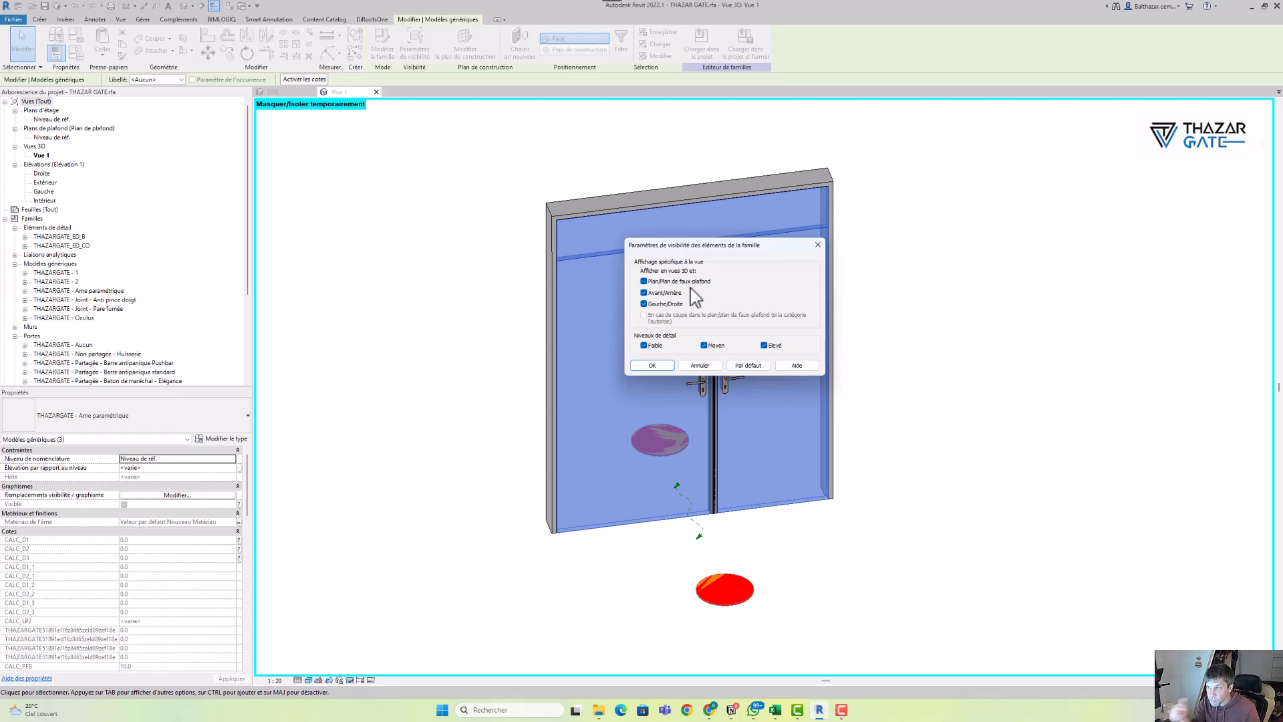
pyautogui.click(647, 366)
pyautogui.press('Escape')
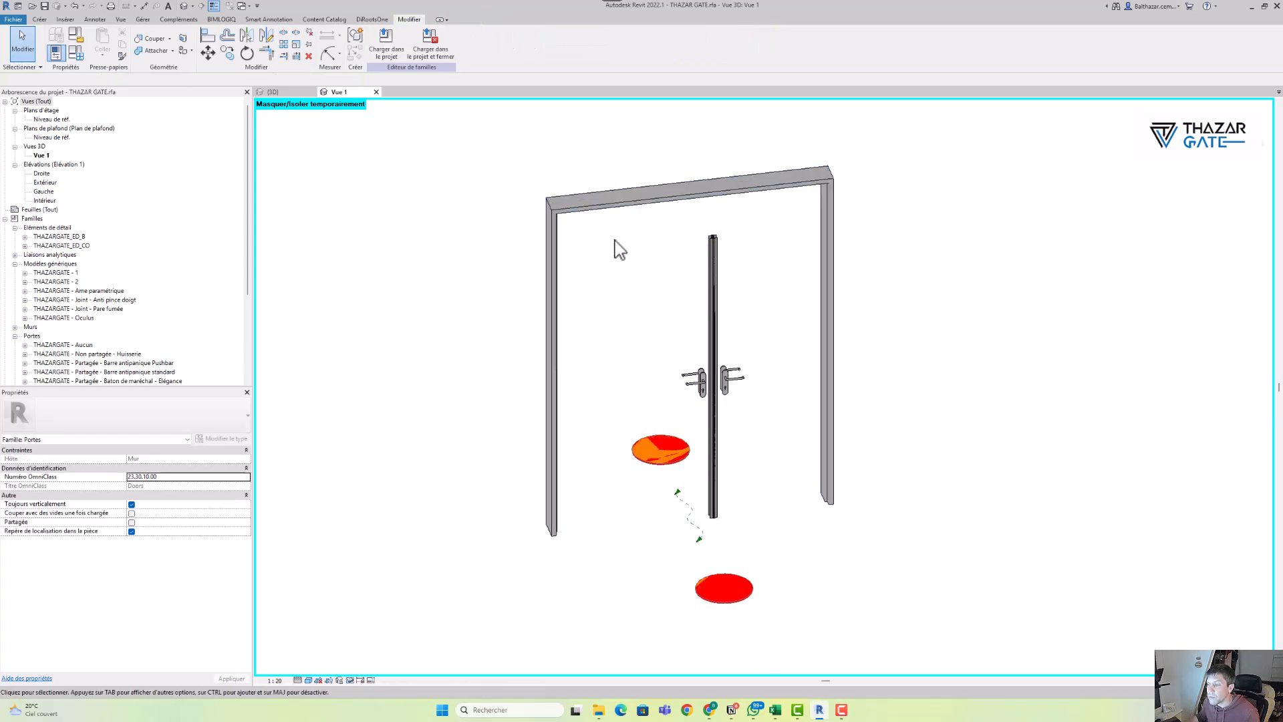
# Select the door frame (Huisserie), review its detail-level visibility settings and temporarily hide it
pyautogui.keyDown('shift'); pyautogui.moveTo(618, 249); pyautogui.dragTo(556, 357, button='middle'); pyautogui.keyUp('shift')
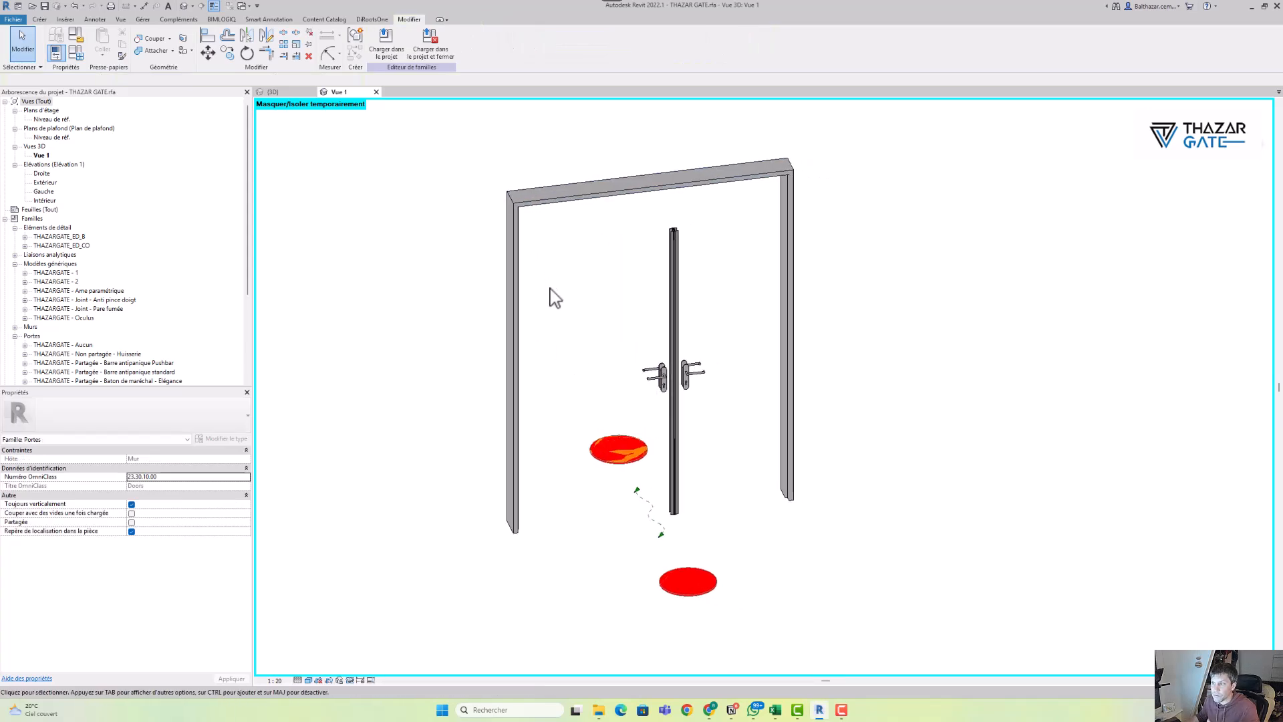
pyautogui.click(559, 199)
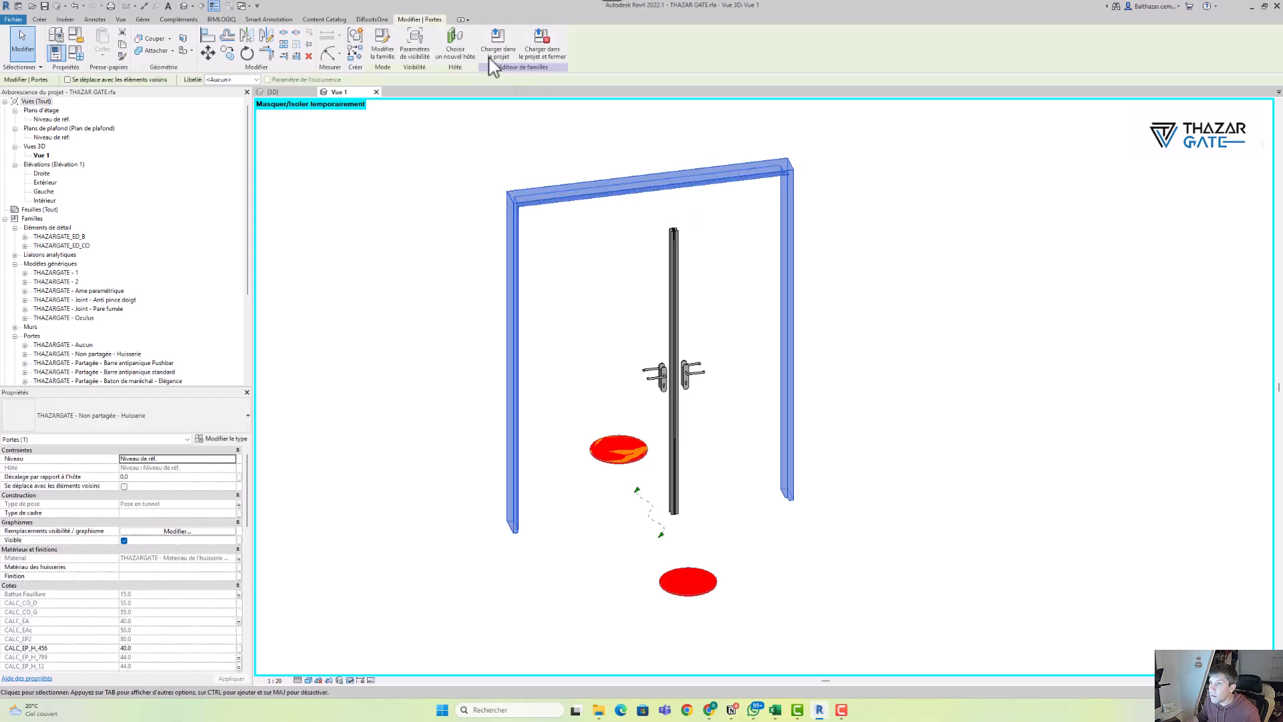
pyautogui.click(414, 44)
pyautogui.click(653, 365)
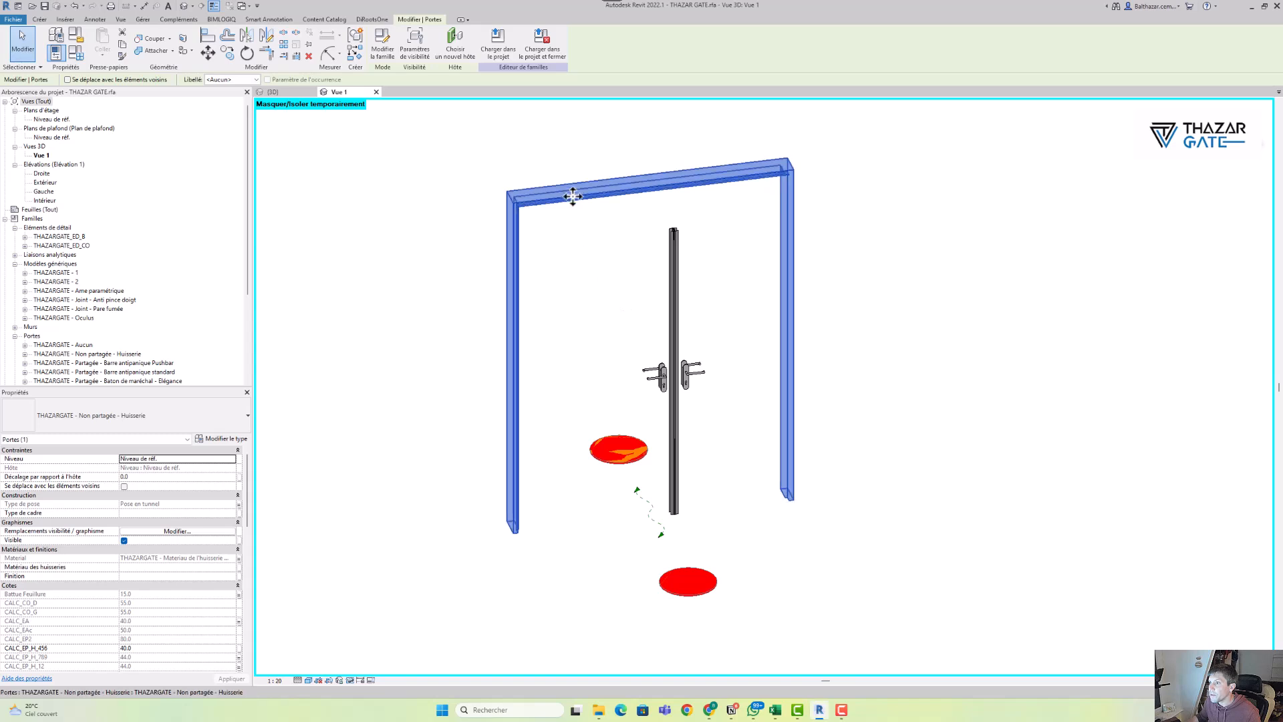
pyautogui.click(648, 295)
# Select the vertical seals between the two leaves and review their detail-level visibility settings
pyautogui.scroll(5, 676, 223)
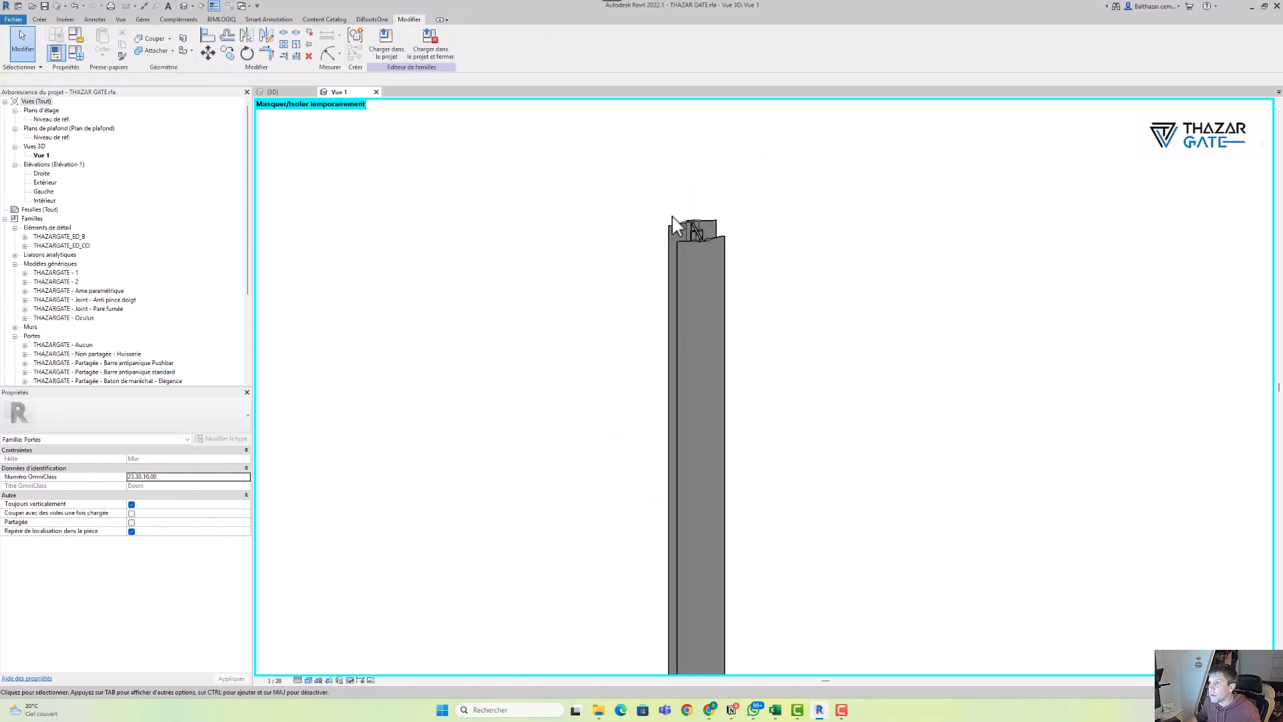
pyautogui.click(679, 235)
pyautogui.scroll(-3, 691, 234)
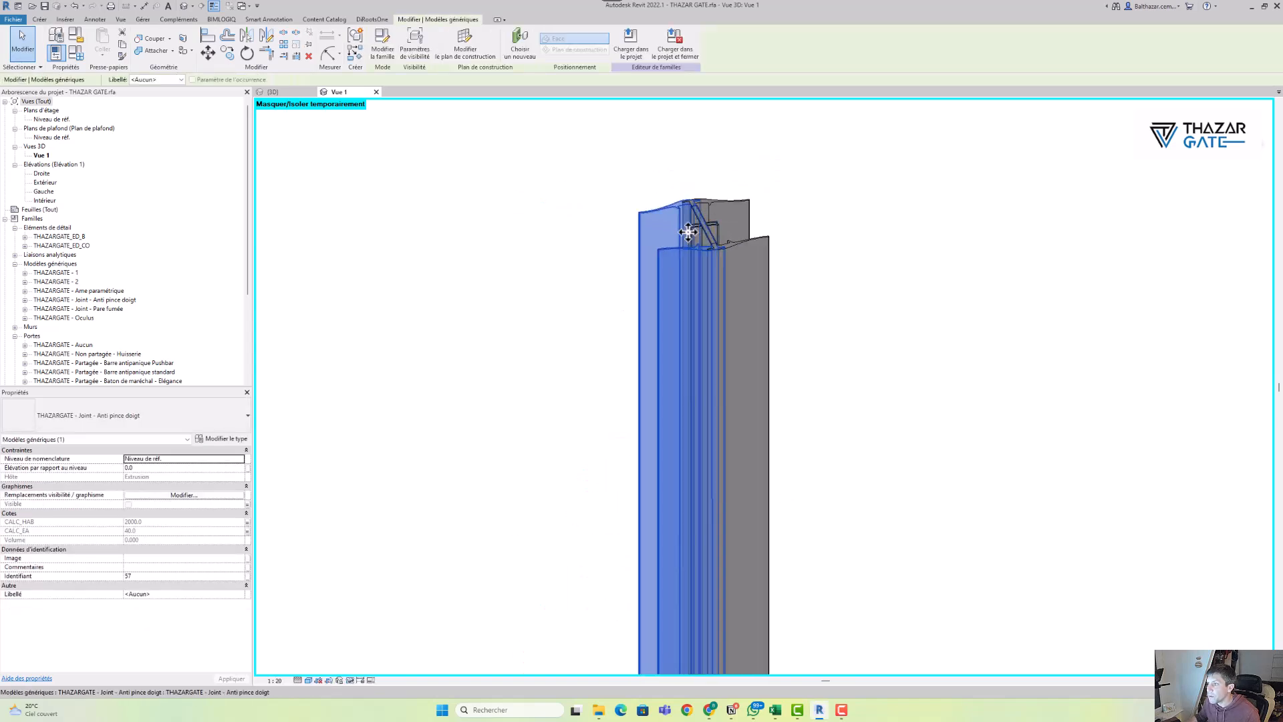
pyautogui.moveTo(816, 294); pyautogui.dragTo(613, 222)
pyautogui.scroll(-2, 612, 223)
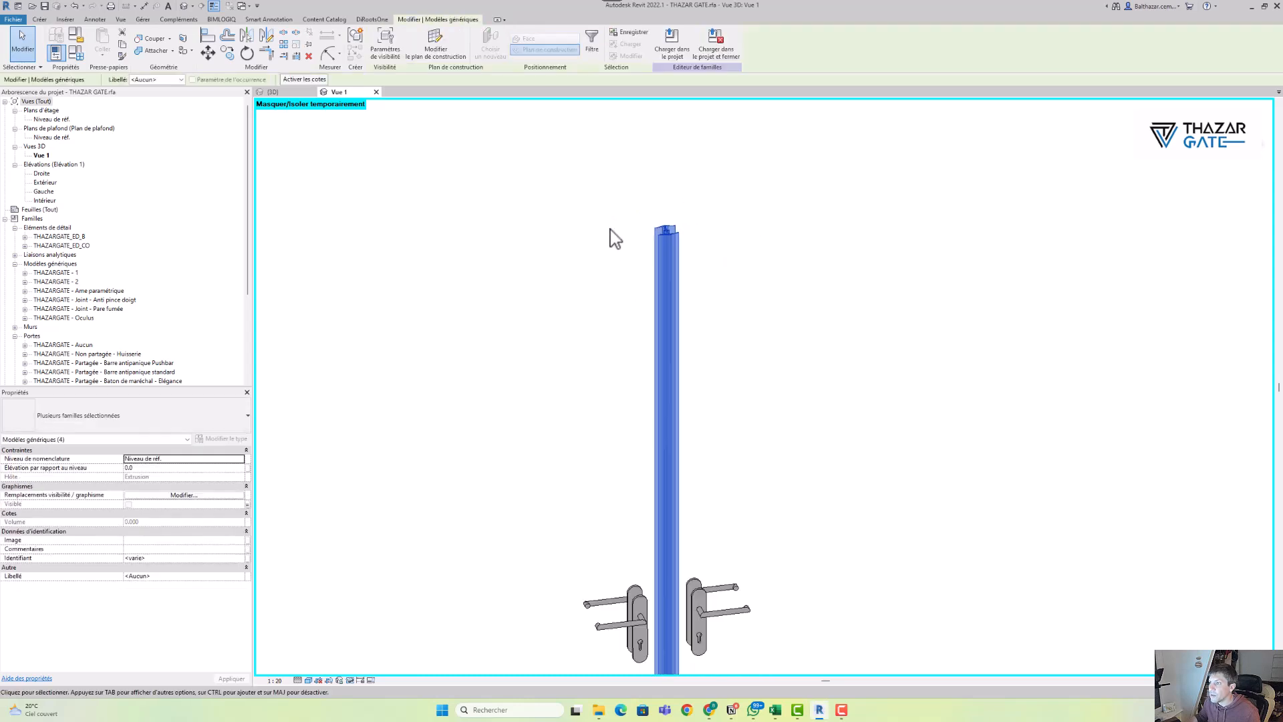
pyautogui.moveTo(580, 240); pyautogui.dragTo(580, 226, button='middle')
pyautogui.click(386, 46)
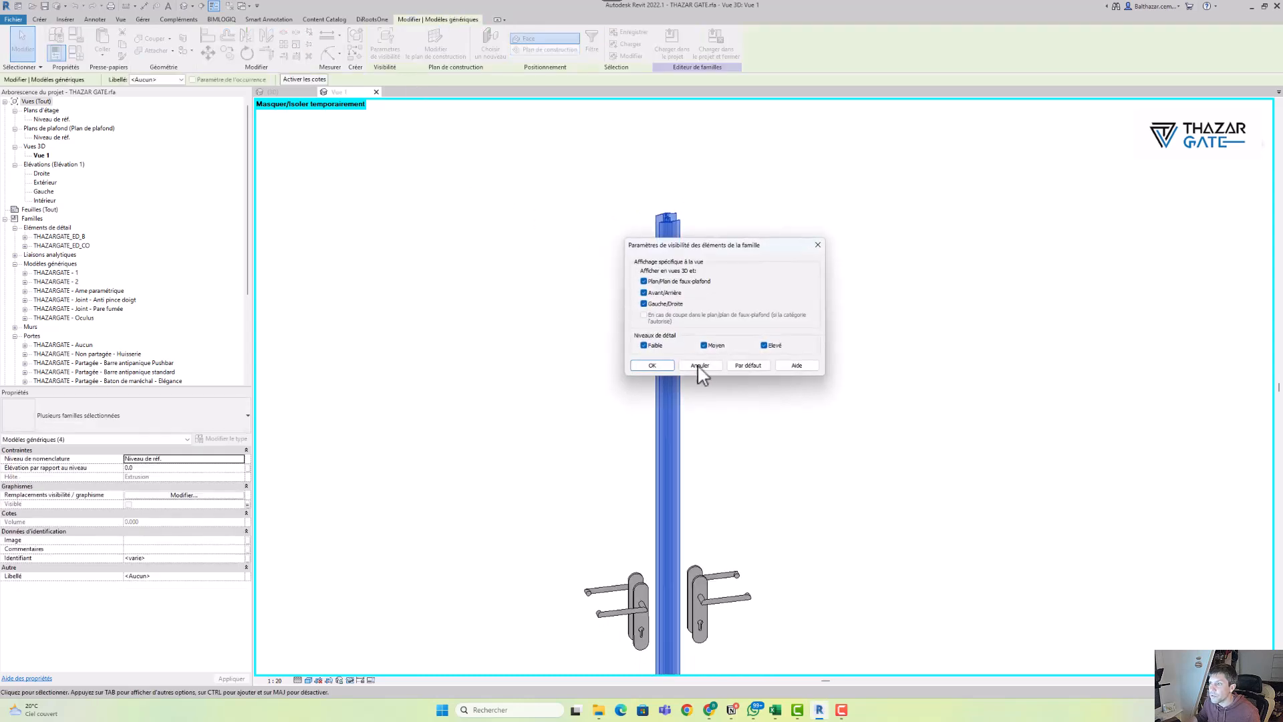
pyautogui.click(664, 366)
pyautogui.scroll(-2, 545, 367)
pyautogui.click(581, 526)
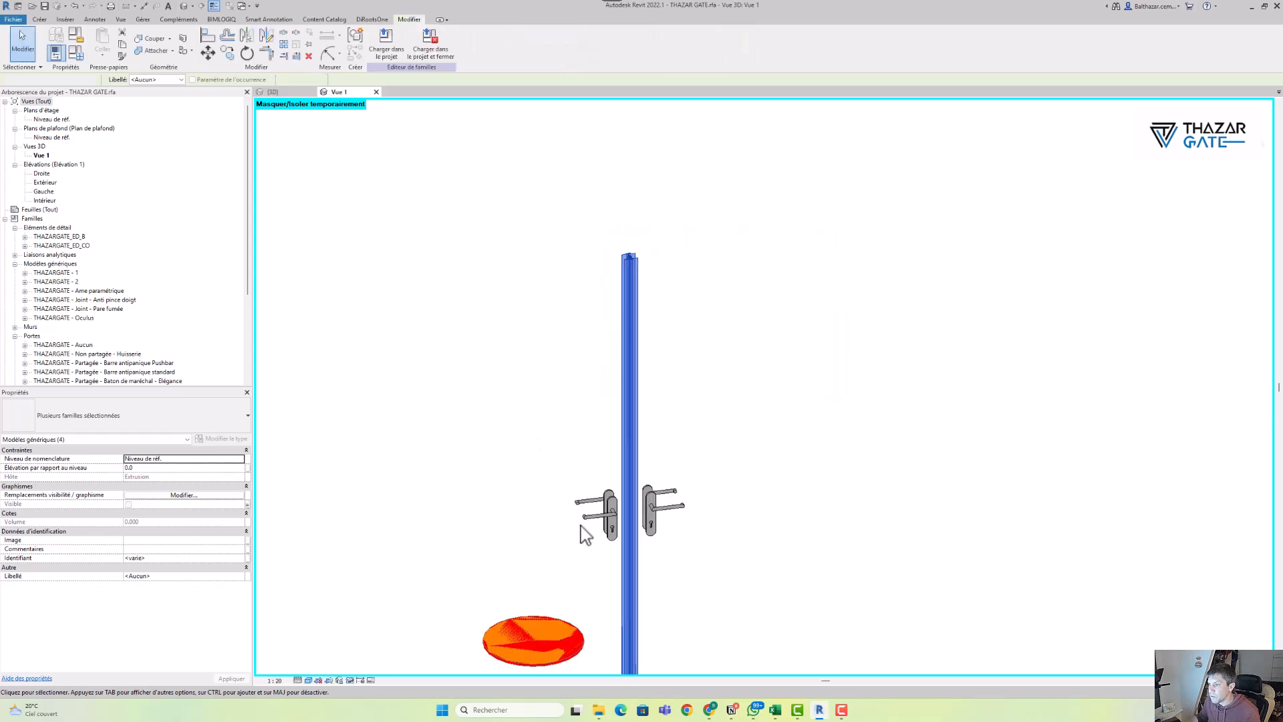
# Select the four Béquille - Standard handles, review their detail-level visibility settings and temporarily hide them
pyautogui.click(605, 515)
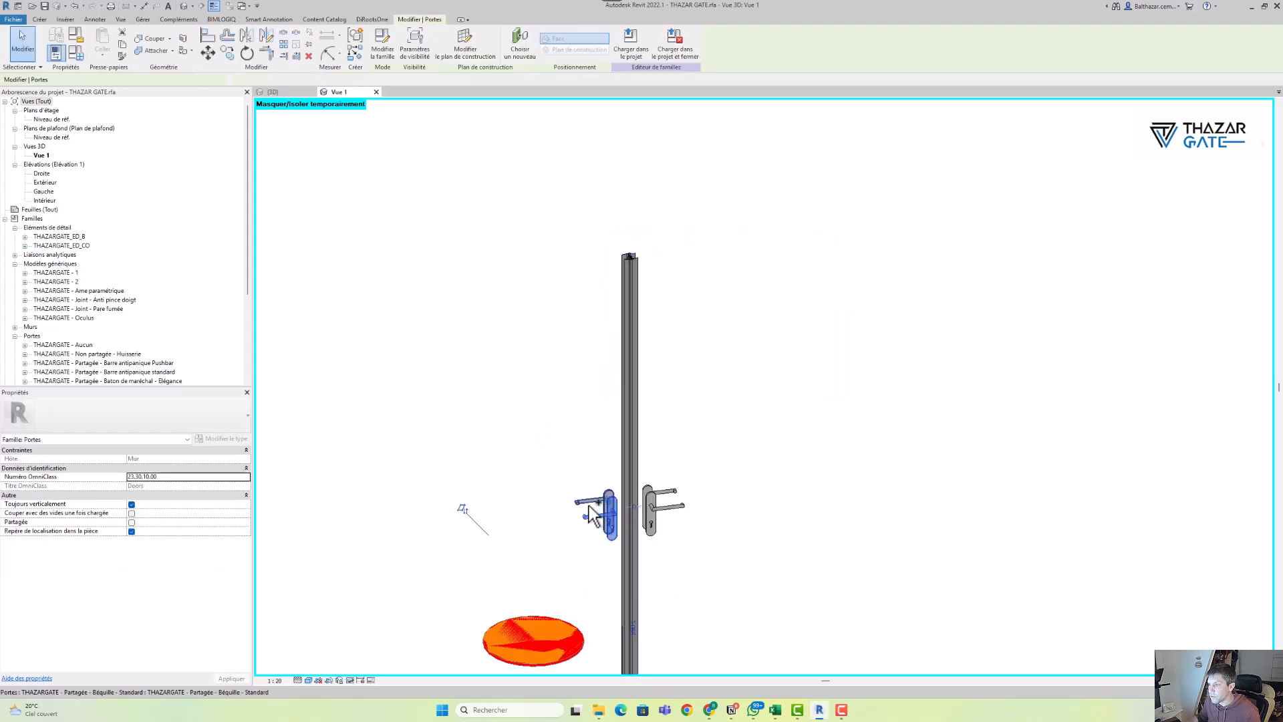
pyautogui.keyDown('ctrl'); pyautogui.click(671, 509); pyautogui.keyUp('ctrl')
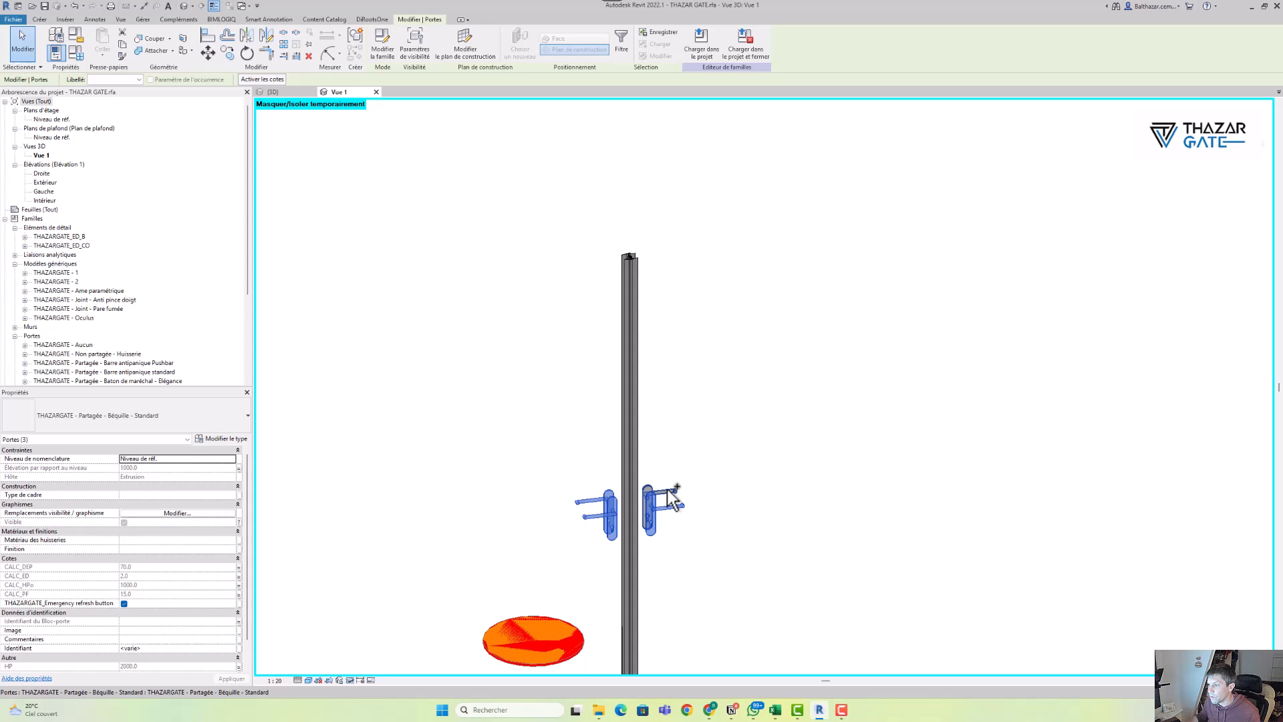
pyautogui.click(415, 47)
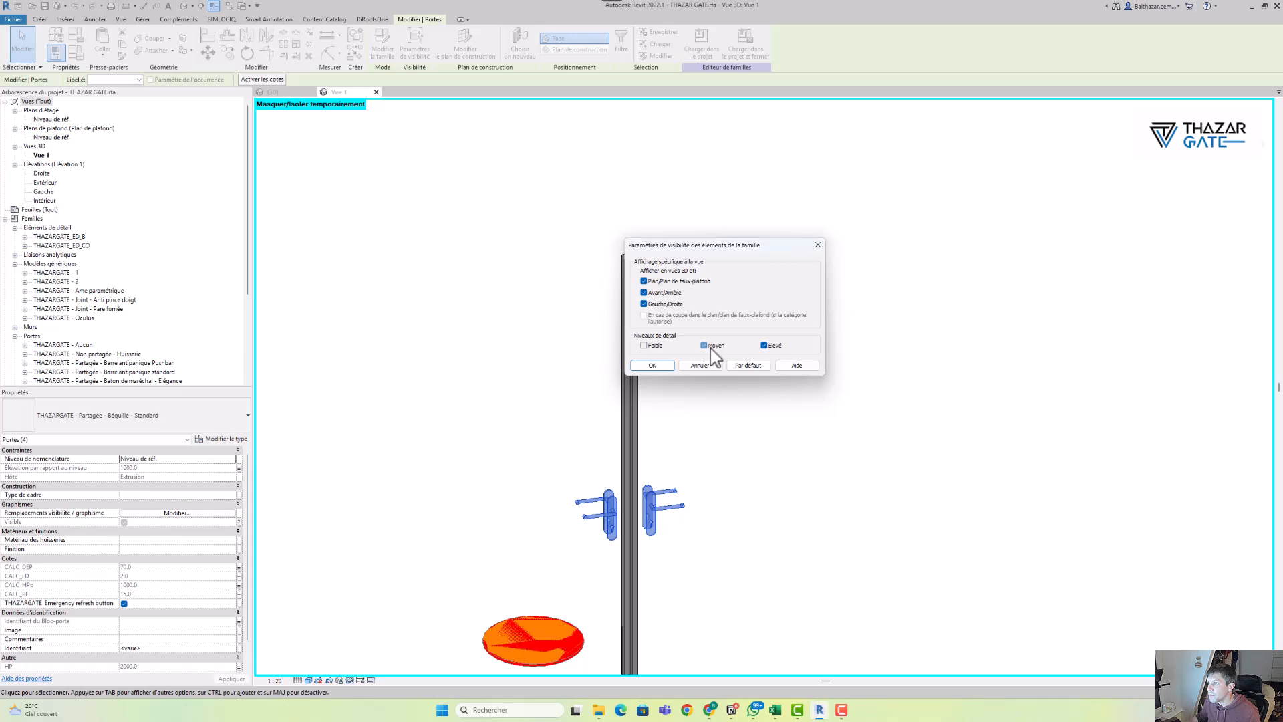
pyautogui.click(665, 366)
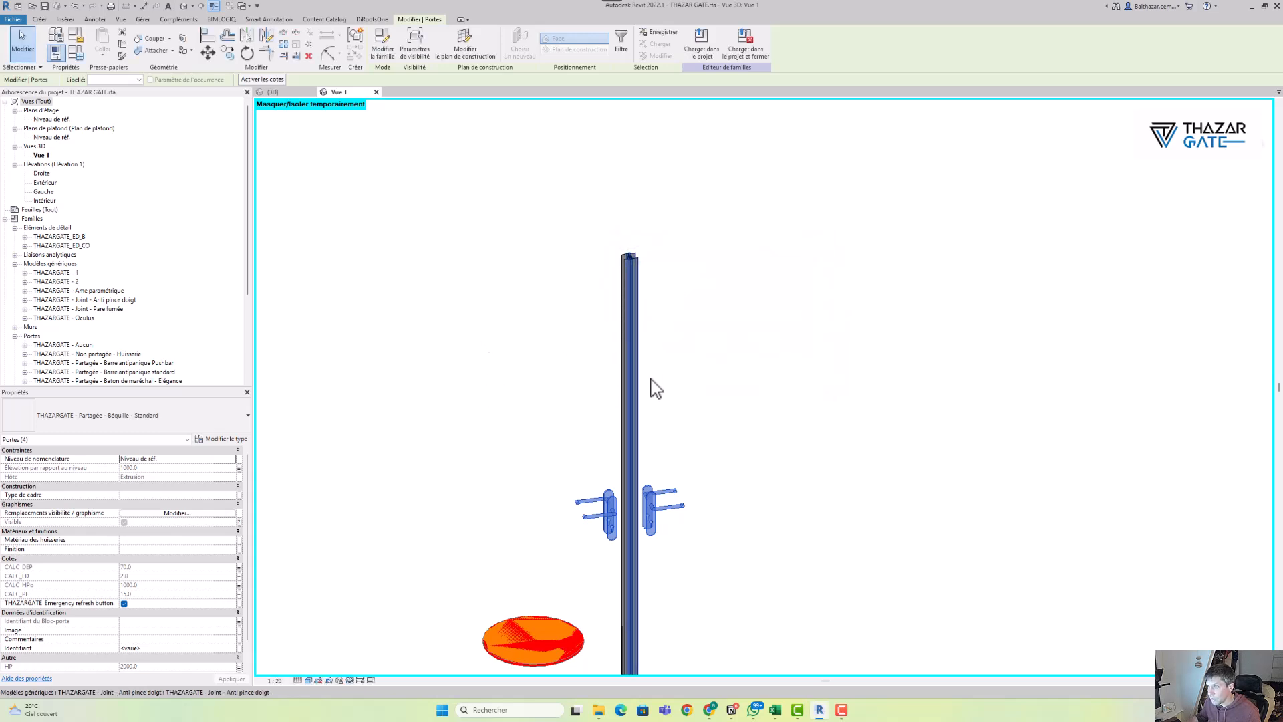
pyautogui.click(678, 391)
# Reselect the central vertical seals, recheck their visibility settings and temporarily hide them
pyautogui.moveTo(679, 373); pyautogui.dragTo(540, 341)
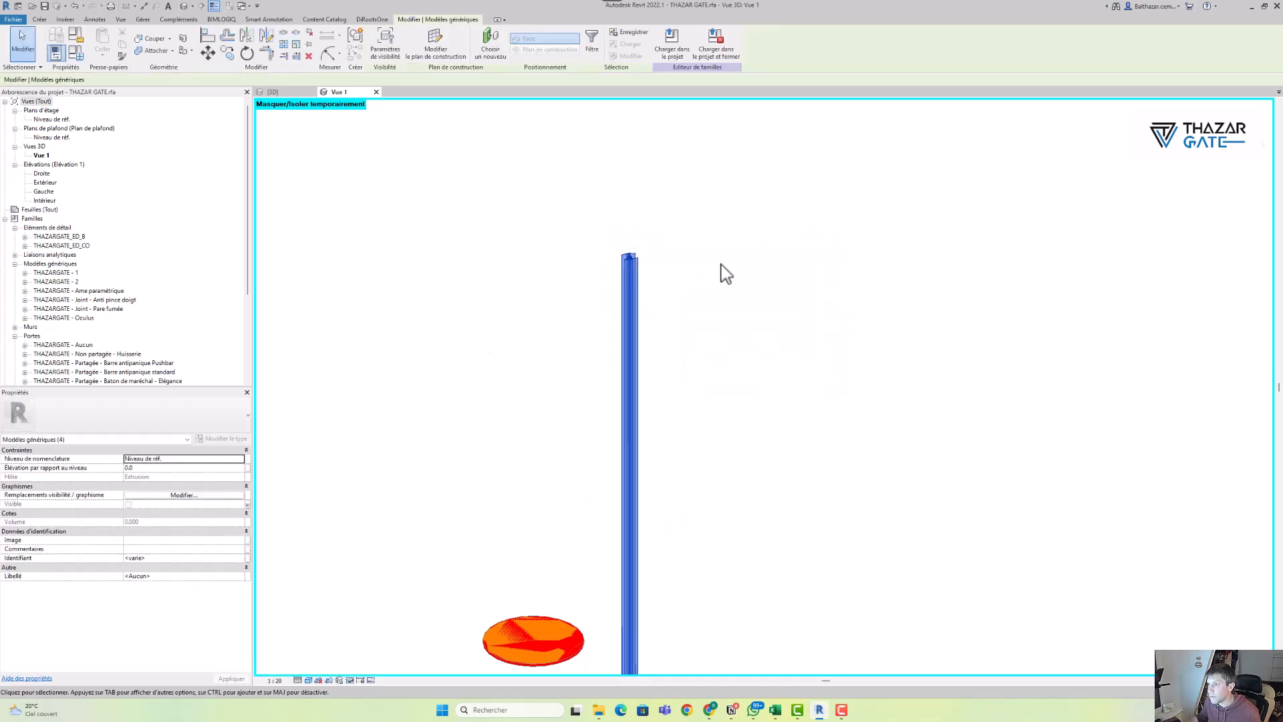
pyautogui.click(386, 47)
pyautogui.click(660, 365)
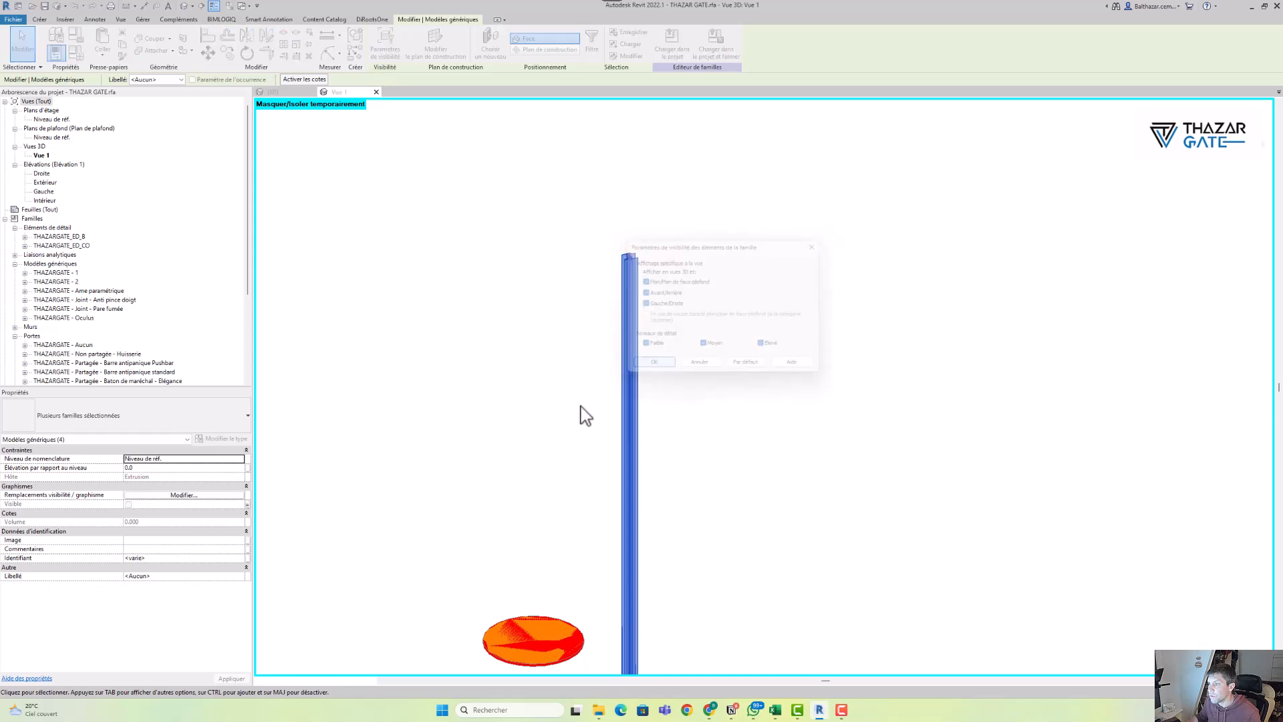
pyautogui.scroll(-4, 579, 415)
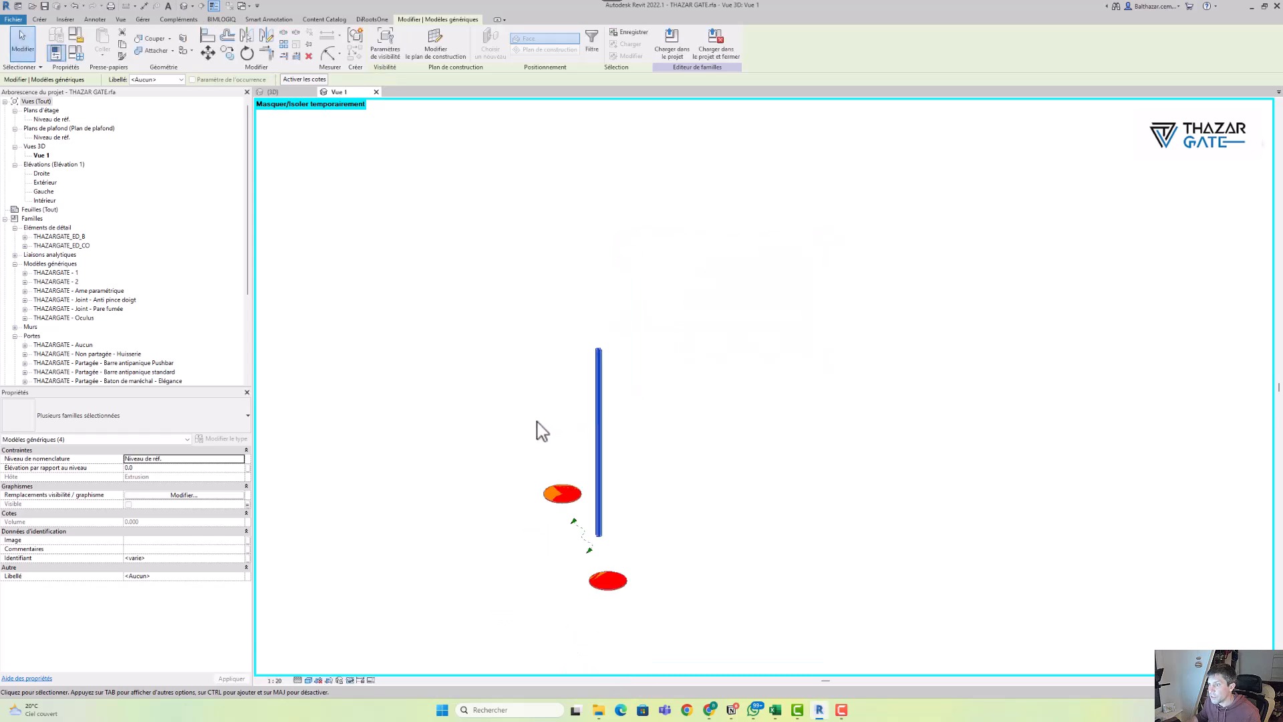
pyautogui.scroll(2, 544, 427)
pyautogui.moveTo(539, 420); pyautogui.dragTo(574, 421, button='middle')
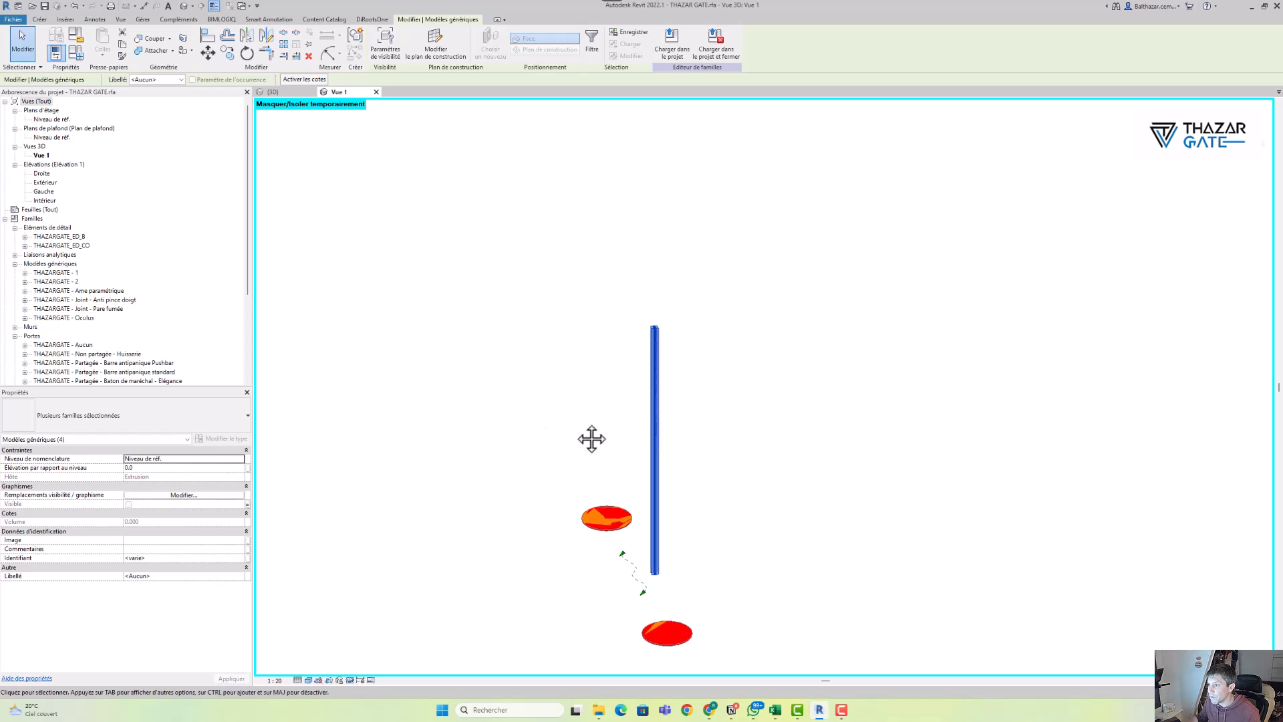
pyautogui.scroll(2, 575, 422)
pyautogui.press('h')
pyautogui.press('h')
pyautogui.scroll(-3, 664, 441)
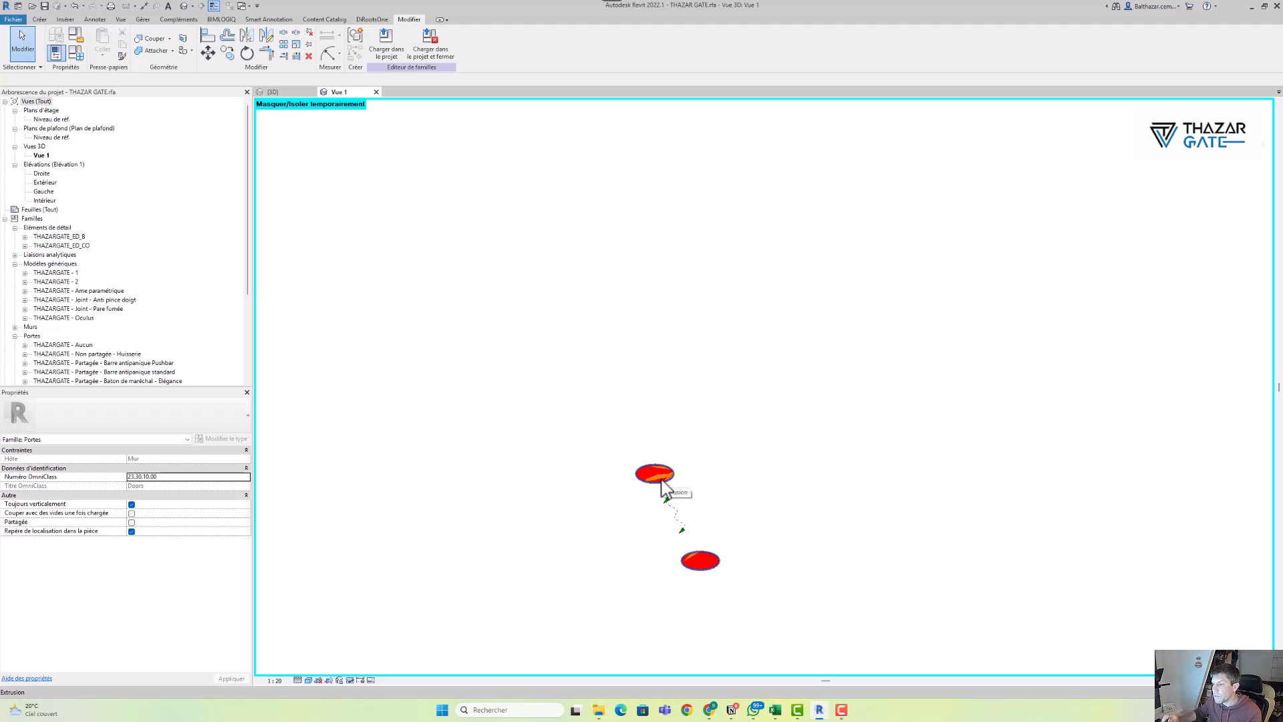
pyautogui.moveTo(619, 519); pyautogui.dragTo(602, 464, button='middle')
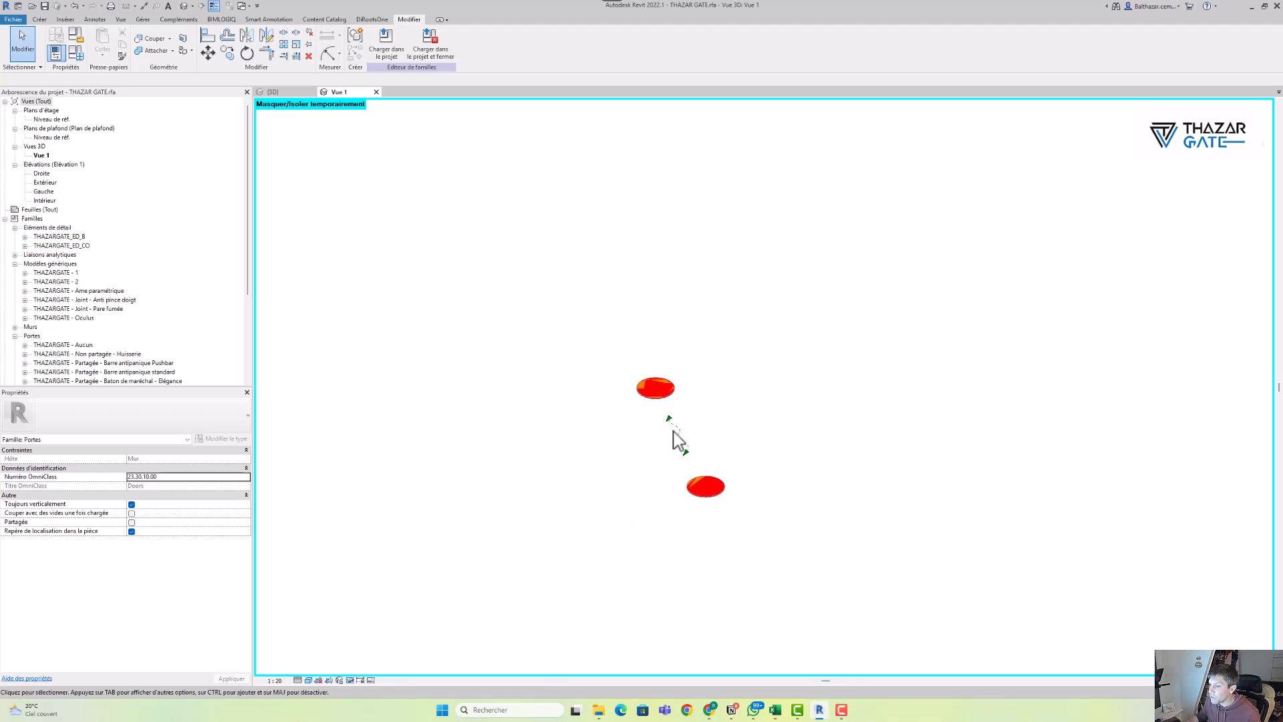
# Restore all temporarily hidden parts in the family's Vue 1 and return to the project's 3D view
pyautogui.click(360, 680)
pyautogui.click(364, 670)
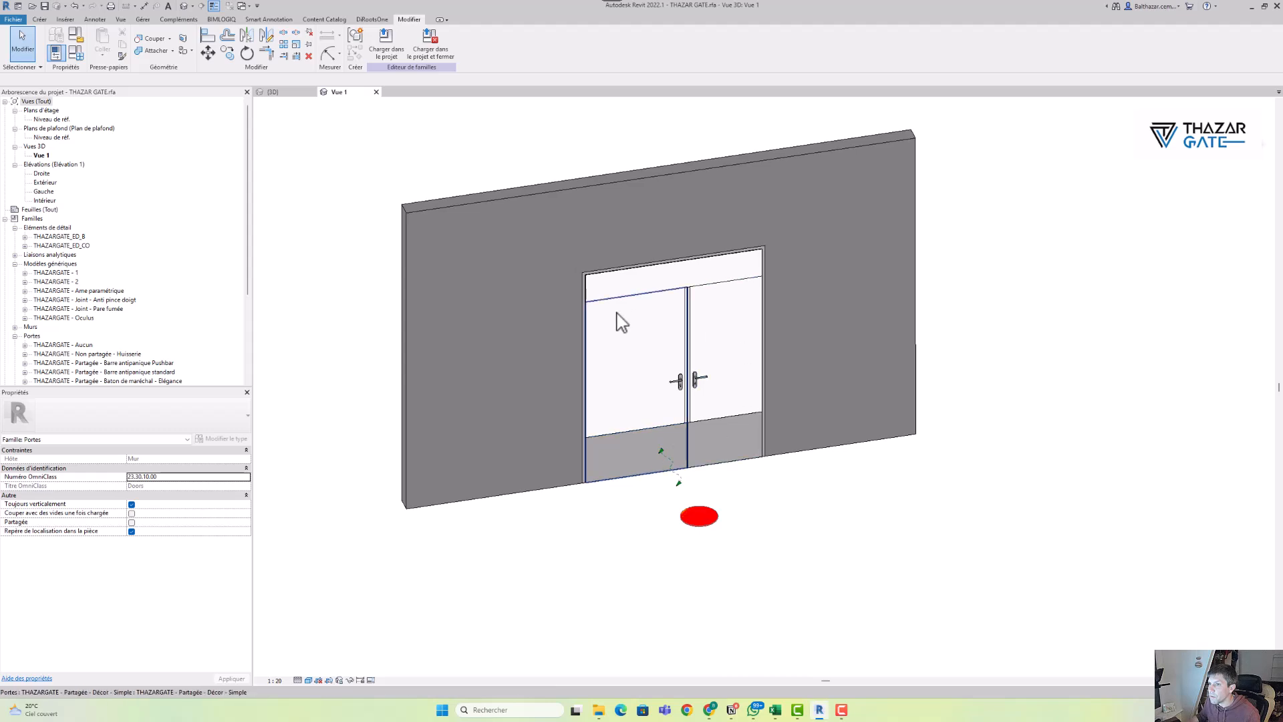
pyautogui.click(274, 93)
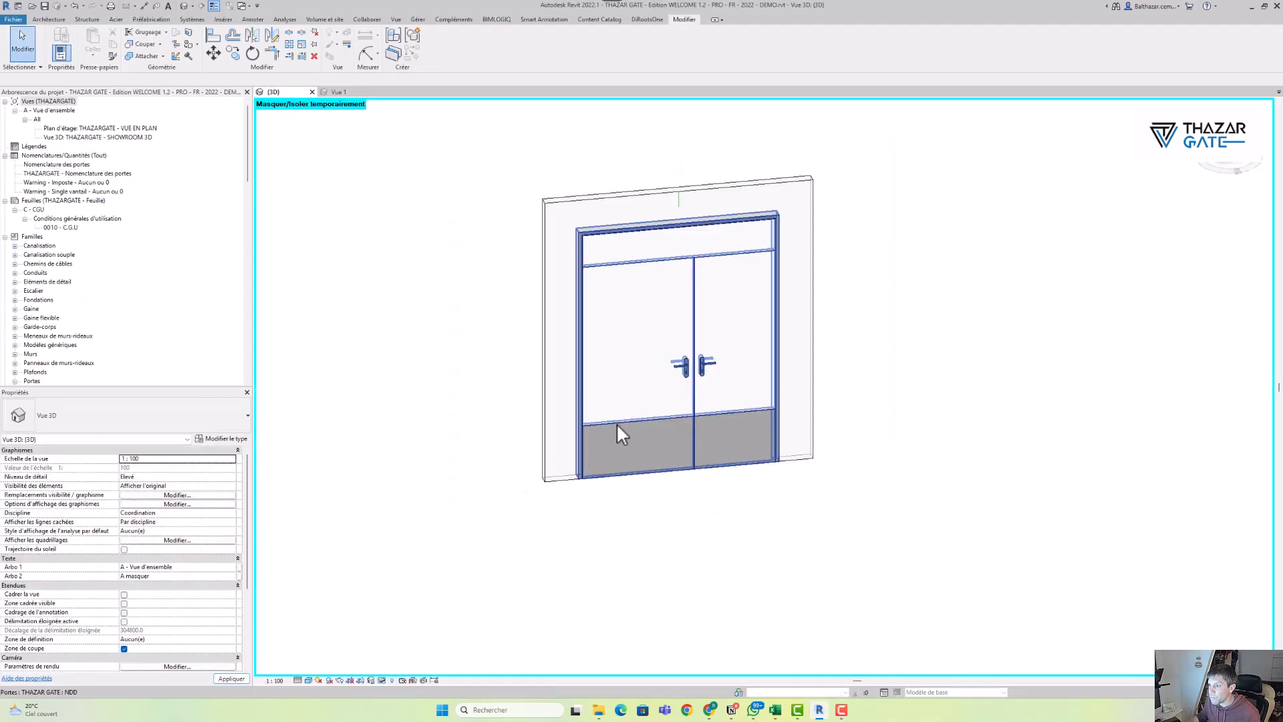
# Compare the double door in the project 3D view at the Faible, Moyen and Elevé detail levels, ending on Elevé
pyautogui.click(299, 680)
pyautogui.click(317, 649)
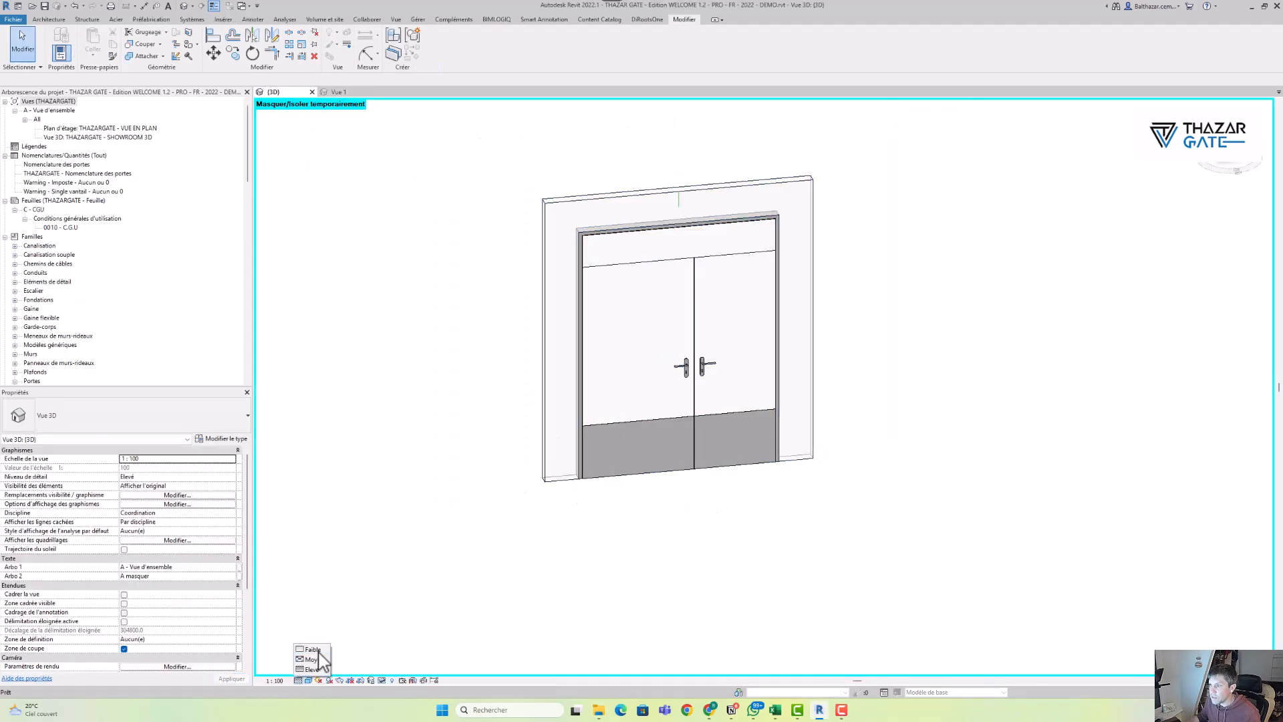
pyautogui.click(299, 680)
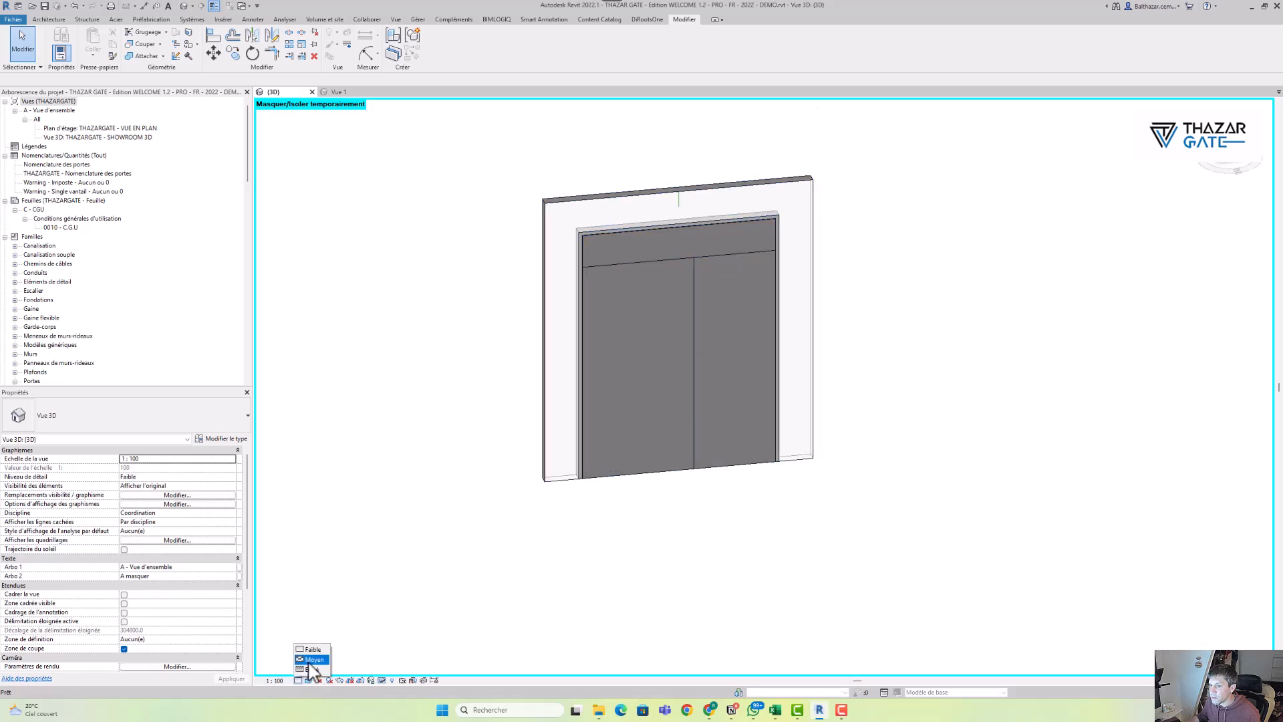
pyautogui.click(318, 659)
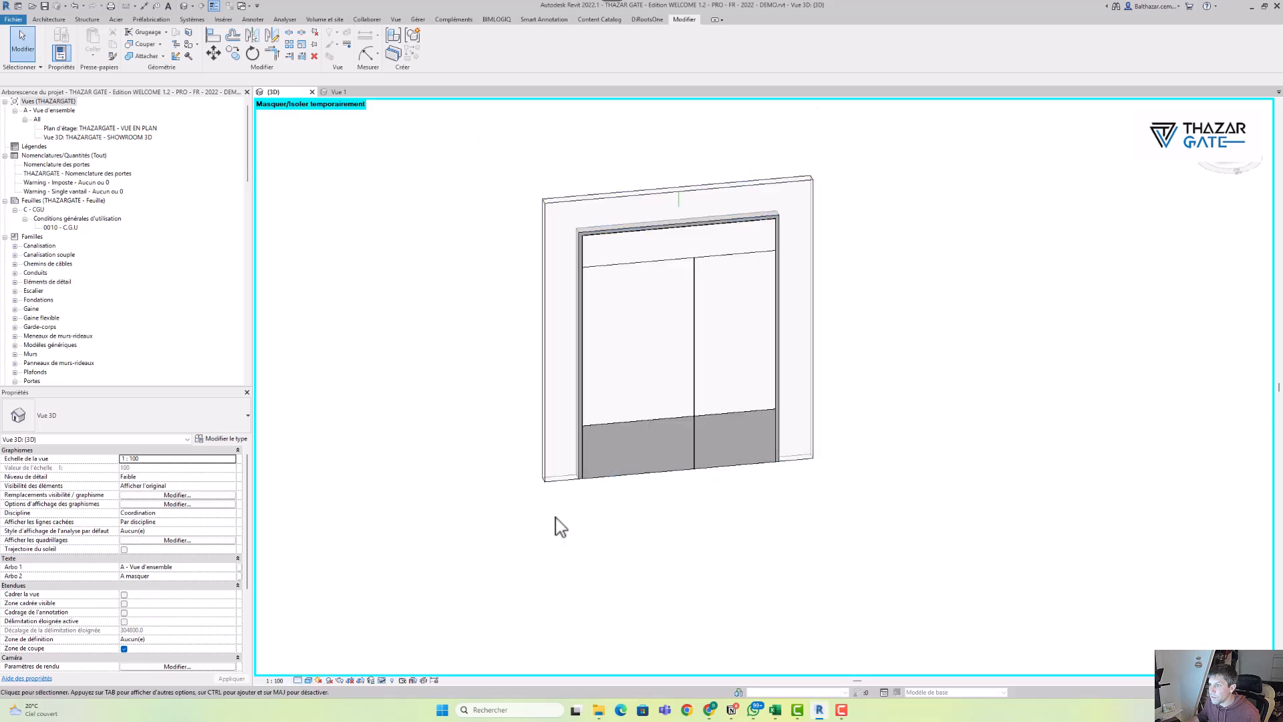
pyautogui.click(299, 681)
pyautogui.click(317, 668)
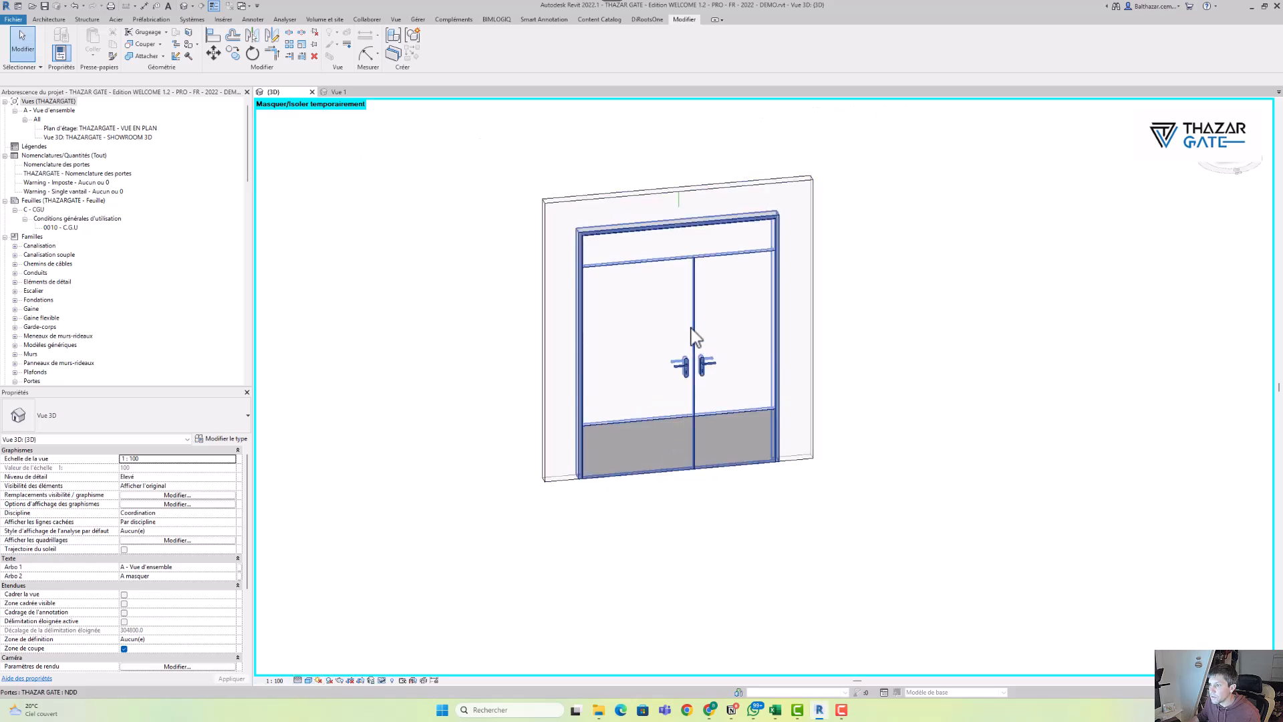
# Load the THAZAR GATE family into the project and close it without saving the family file
pyautogui.click(338, 93)
pyautogui.click(428, 42)
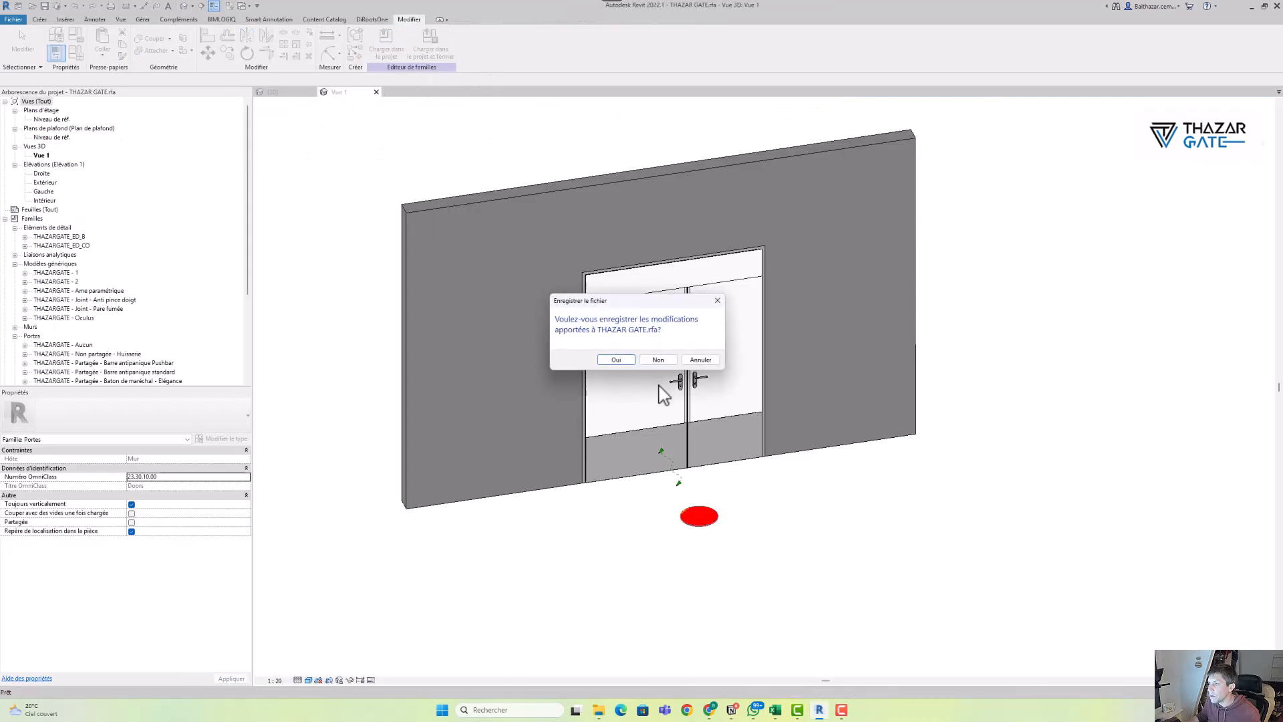
pyautogui.click(665, 359)
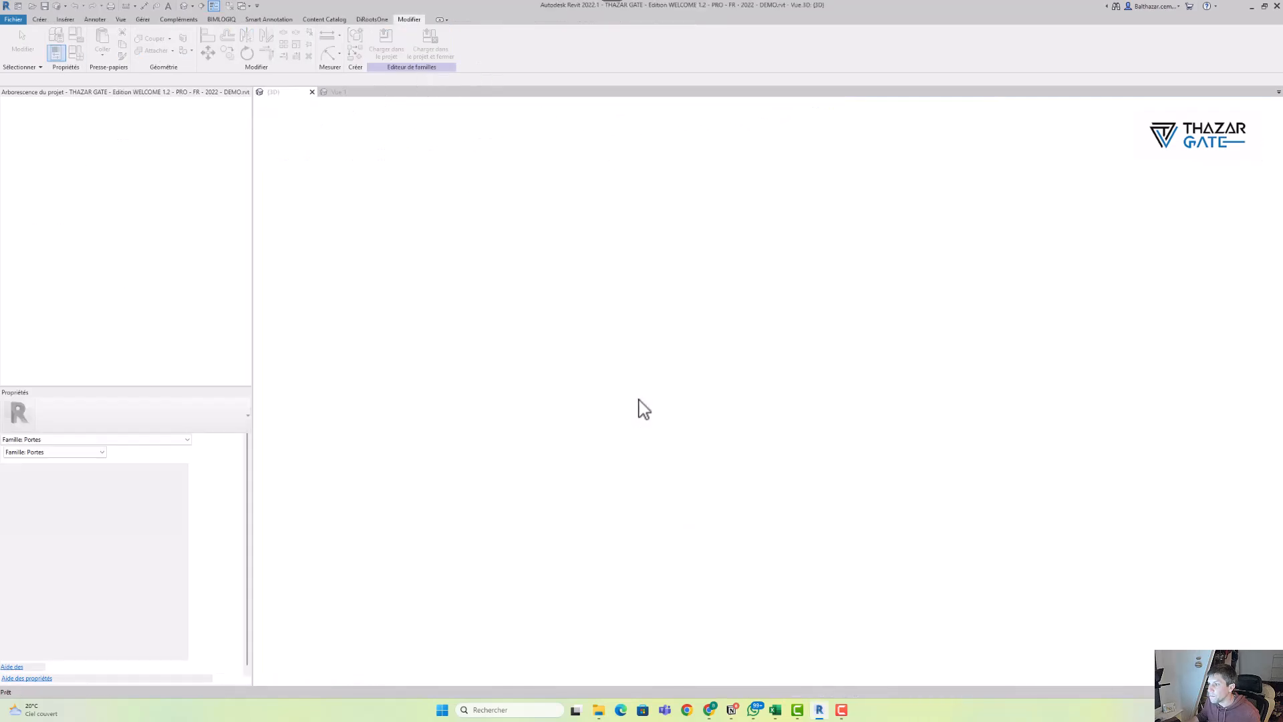
pyautogui.click(641, 323)
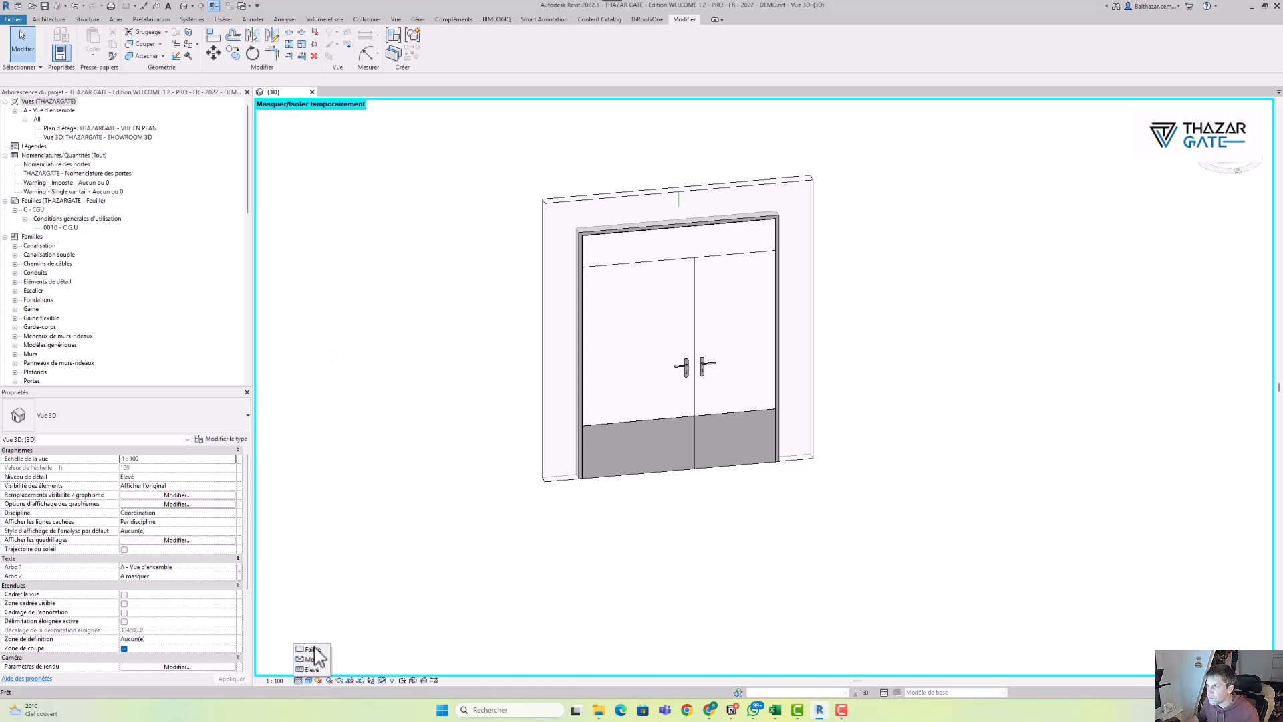
# Cycle the 3D view's detail level through Faible, Moyen and Elevé again to check the door's display
pyautogui.click(311, 648)
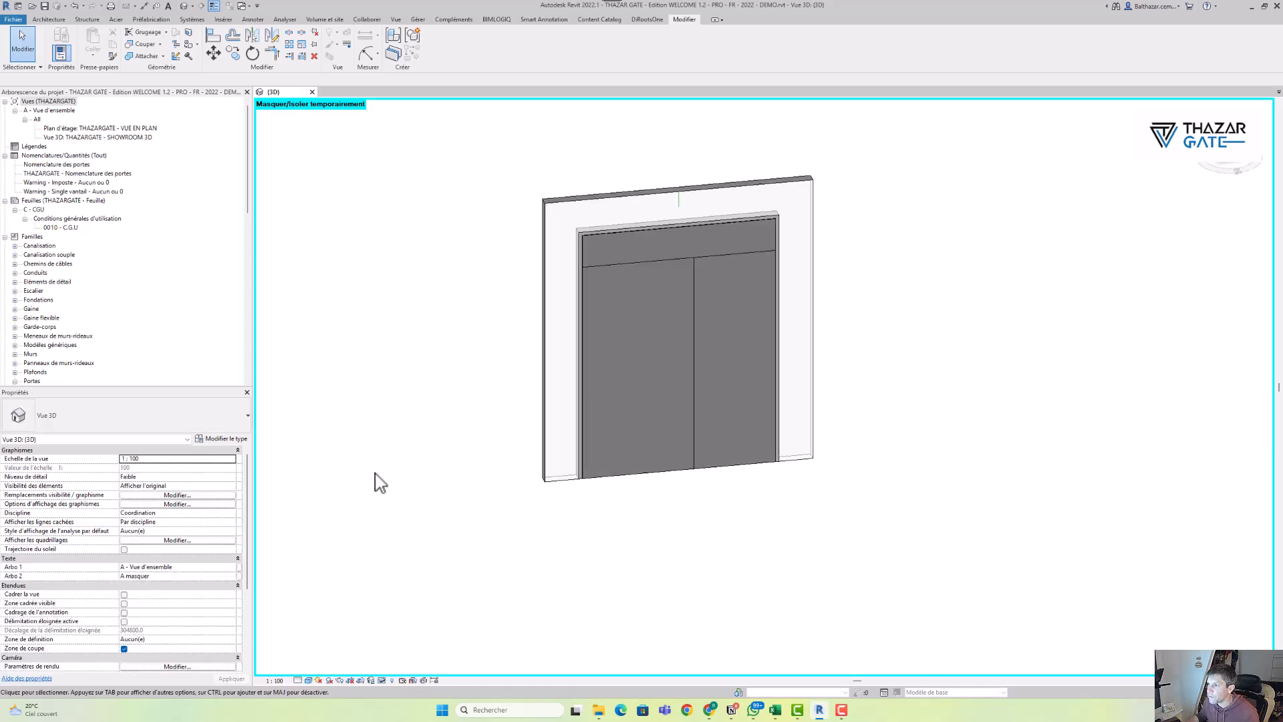
pyautogui.click(298, 680)
pyautogui.click(312, 660)
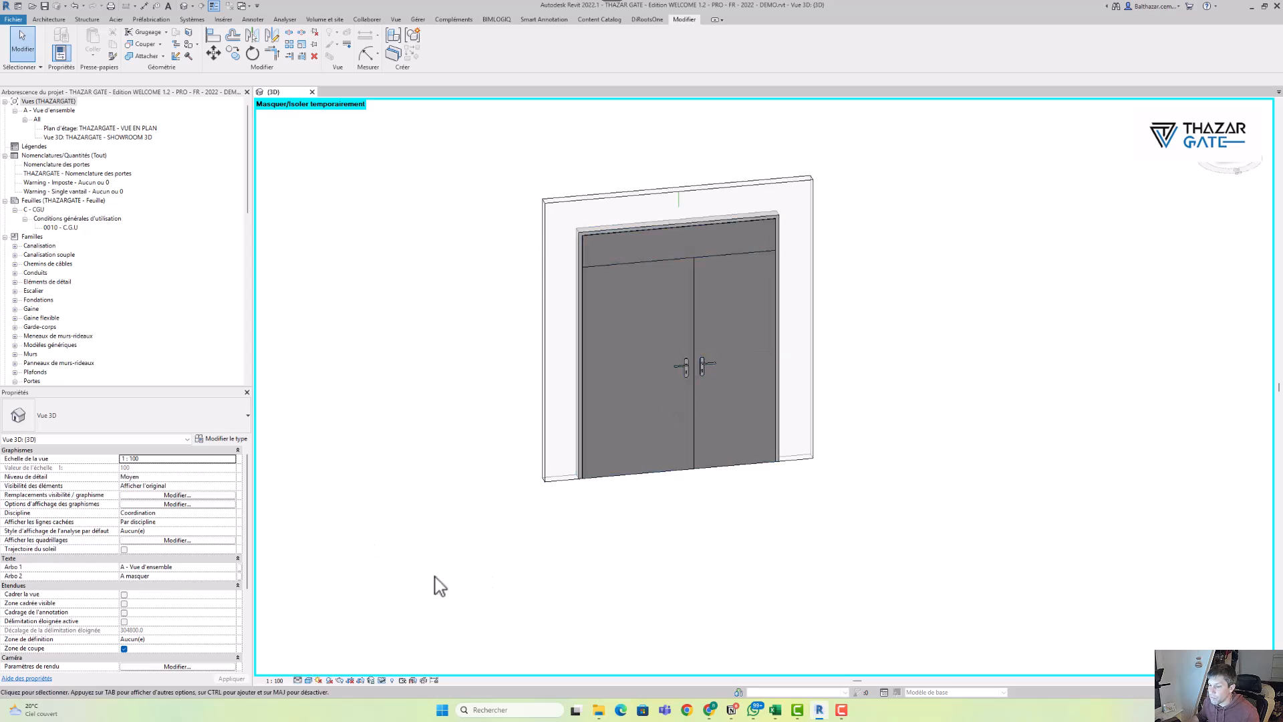
pyautogui.click(298, 680)
pyautogui.click(311, 671)
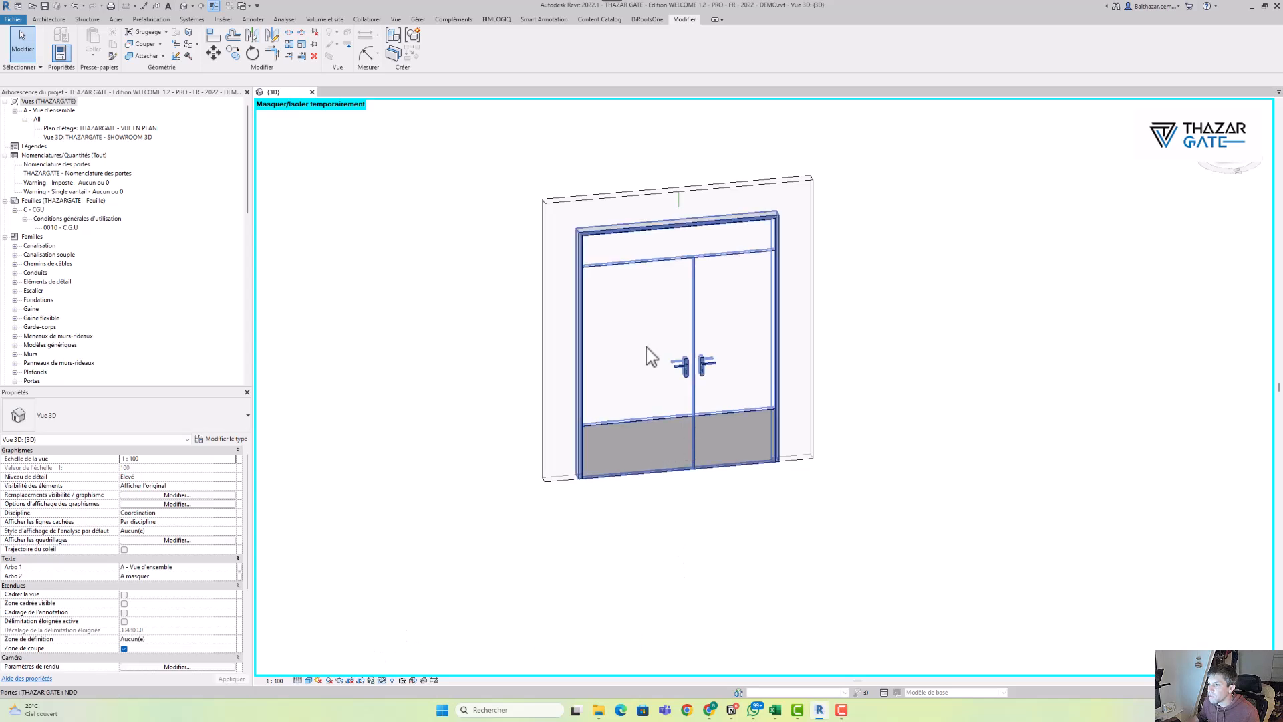
# Reopen the double door's family for editing and display its Niveau de réf. floor plan
pyautogui.moveTo(646, 566); pyautogui.dragTo(628, 580, button='middle')
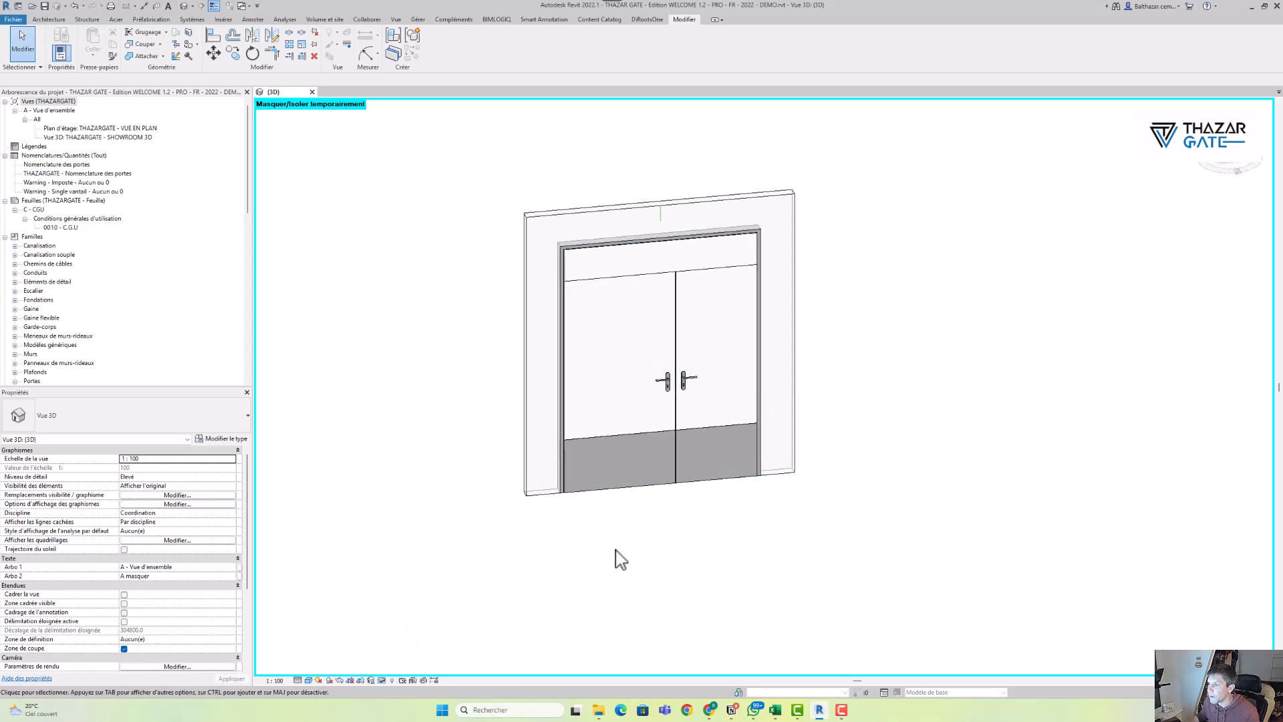
pyautogui.click(644, 359)
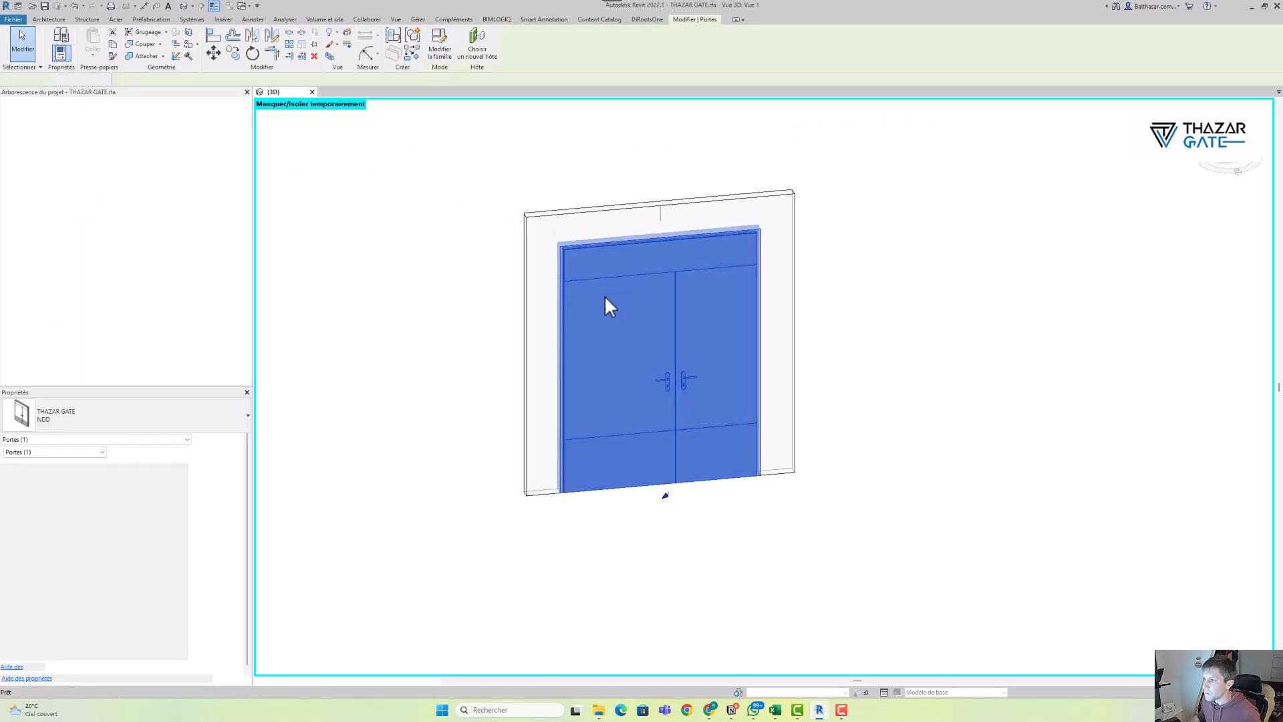
pyautogui.keyDown('shift'); pyautogui.moveTo(585, 321); pyautogui.dragTo(544, 386, button='middle'); pyautogui.keyUp('shift')
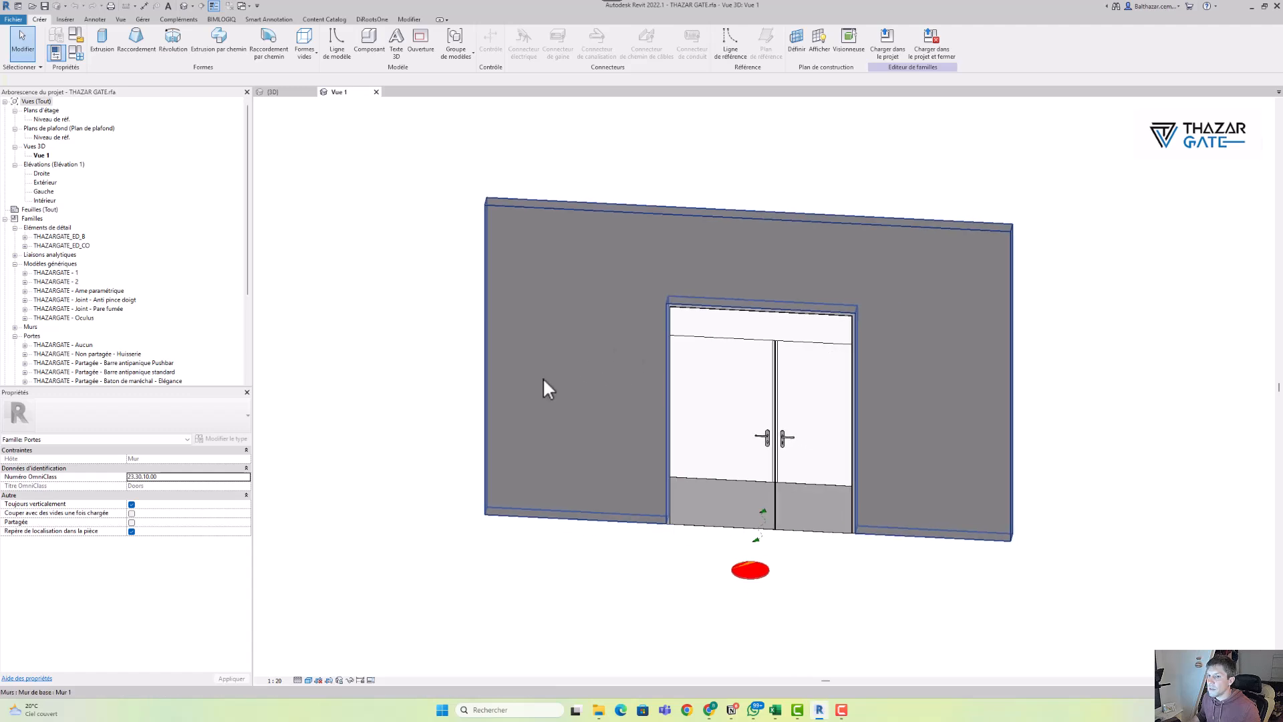
pyautogui.doubleClick(48, 119)
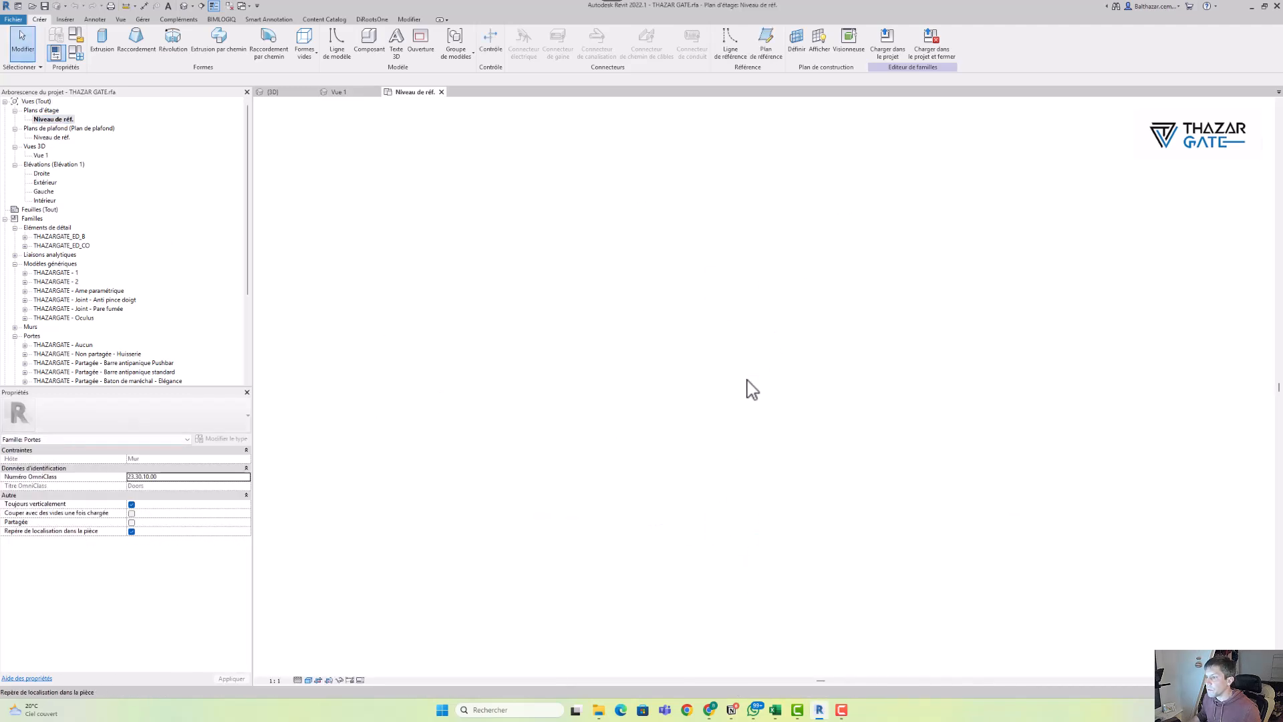
# Select the door leaf extrusion in plan and review its view and detail-level visibility settings without changing them
pyautogui.scroll(5, 634, 416)
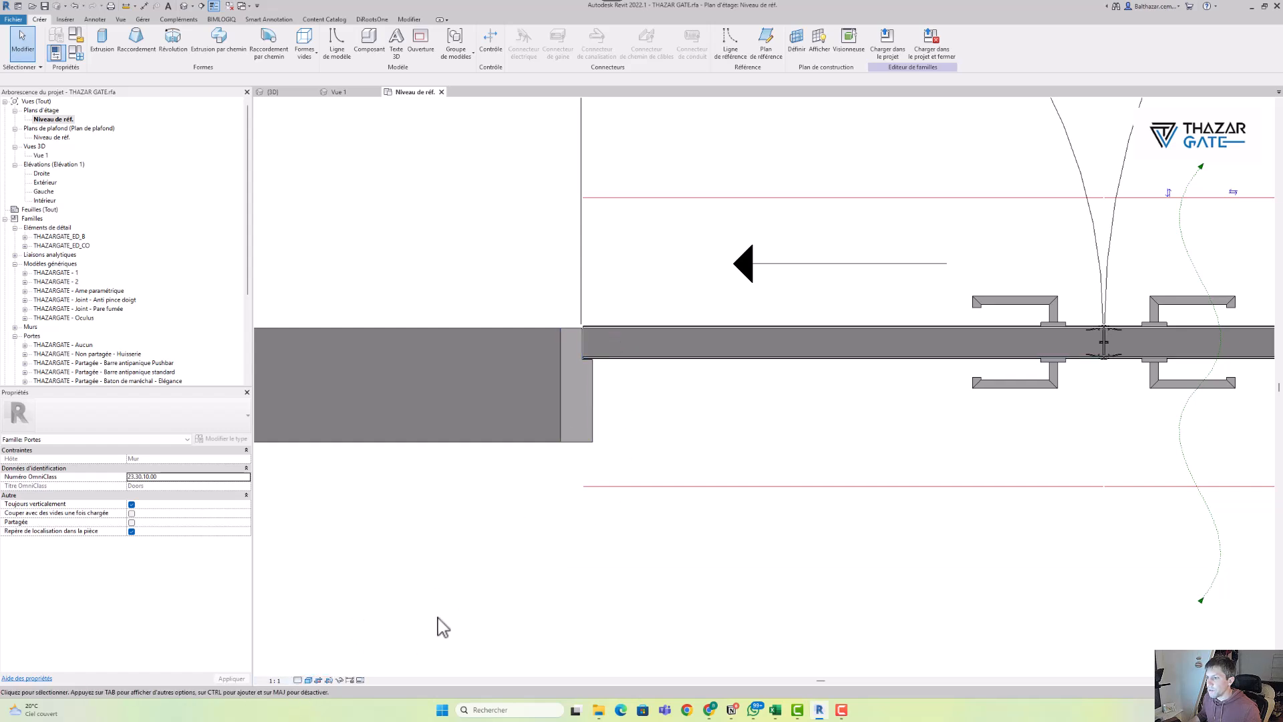
pyautogui.scroll(3, 529, 335)
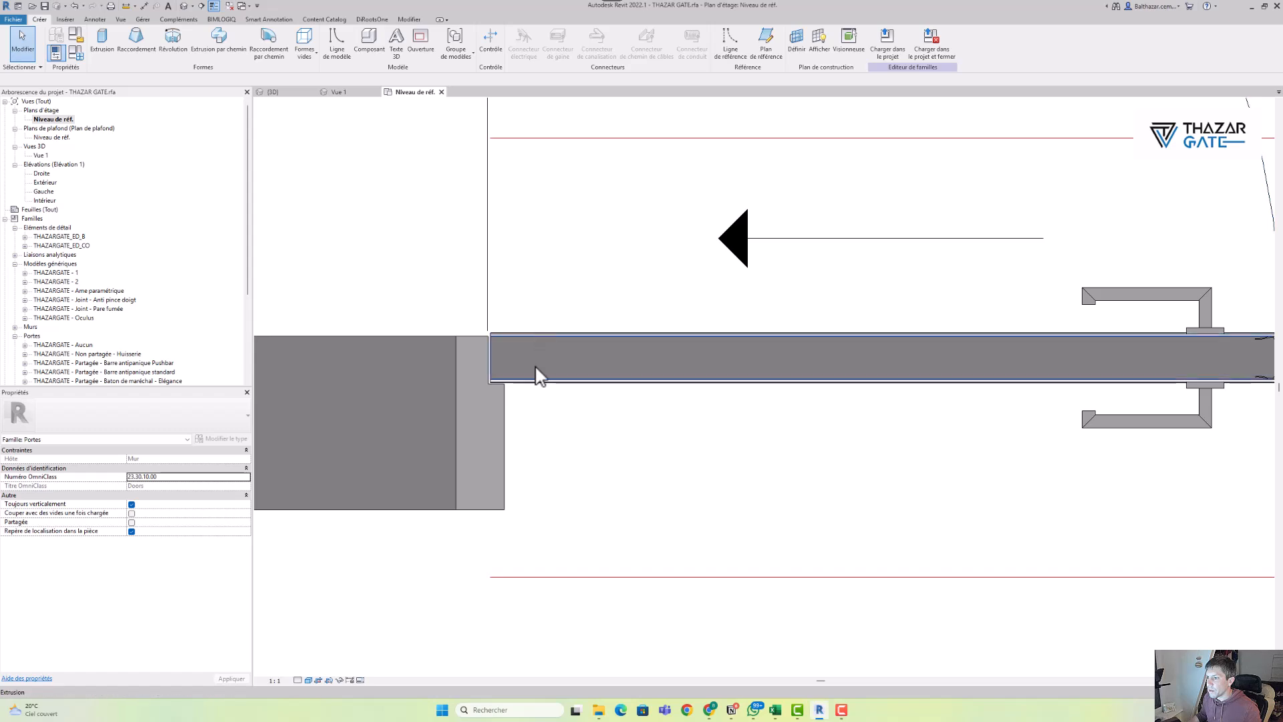
pyautogui.scroll(-4, 495, 337)
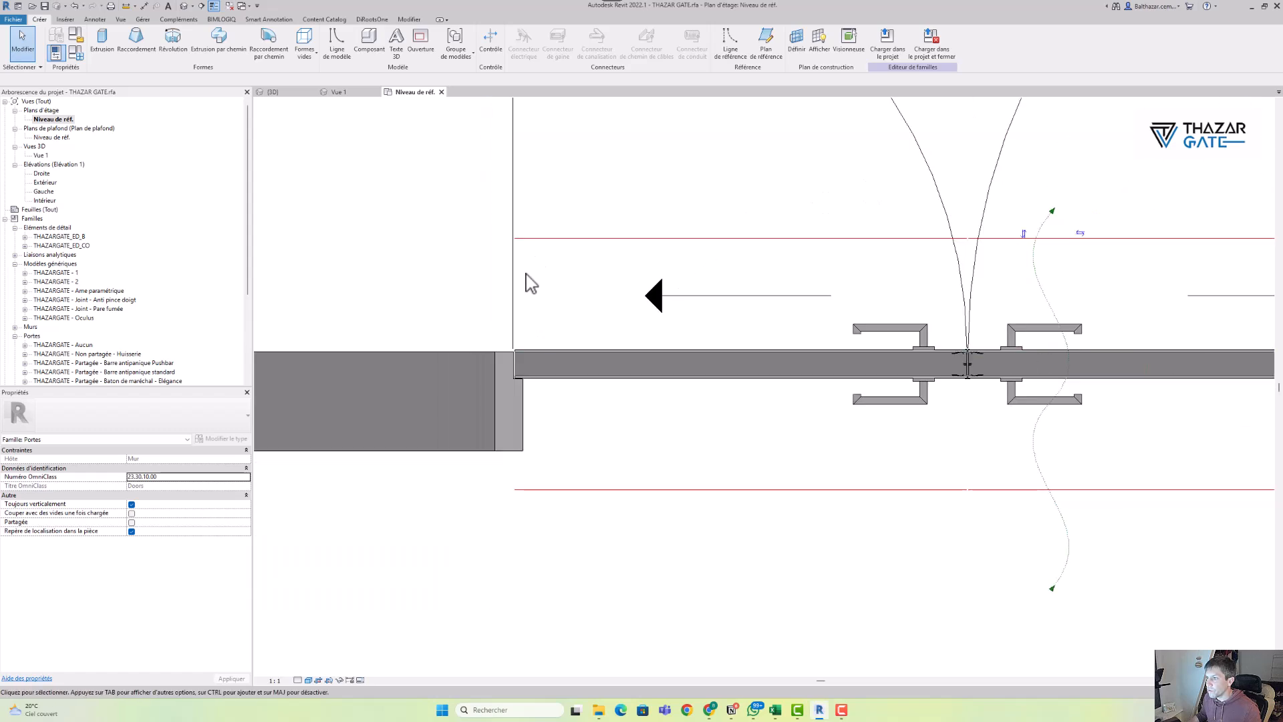
pyautogui.scroll(-2, 521, 318)
pyautogui.scroll(2, 592, 369)
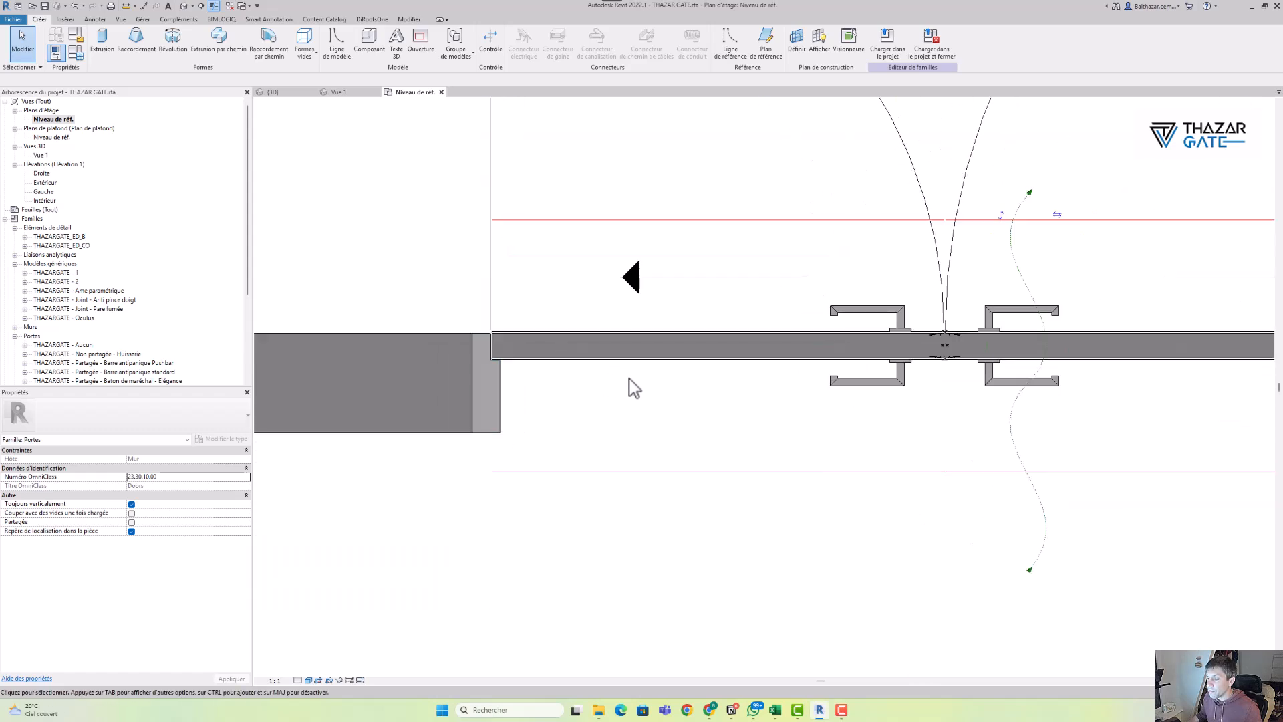
pyautogui.moveTo(610, 370); pyautogui.dragTo(548, 379, button='middle')
pyautogui.click(543, 354)
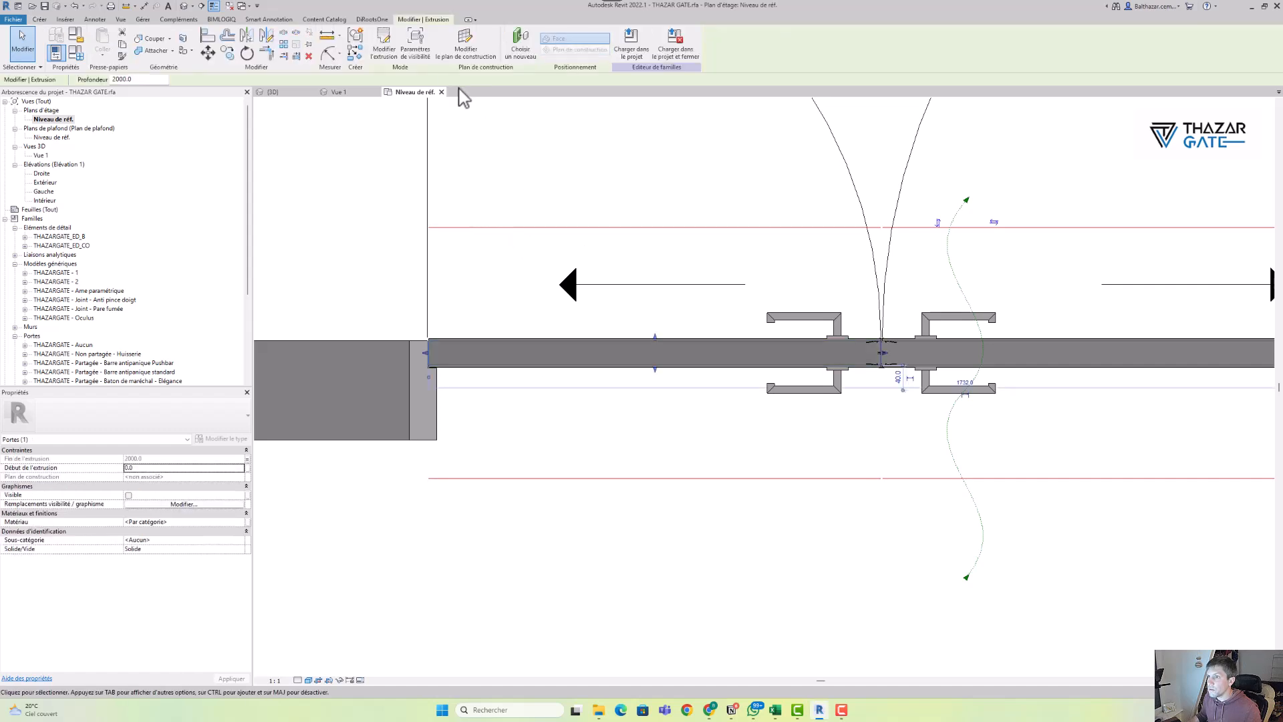
pyautogui.click(421, 53)
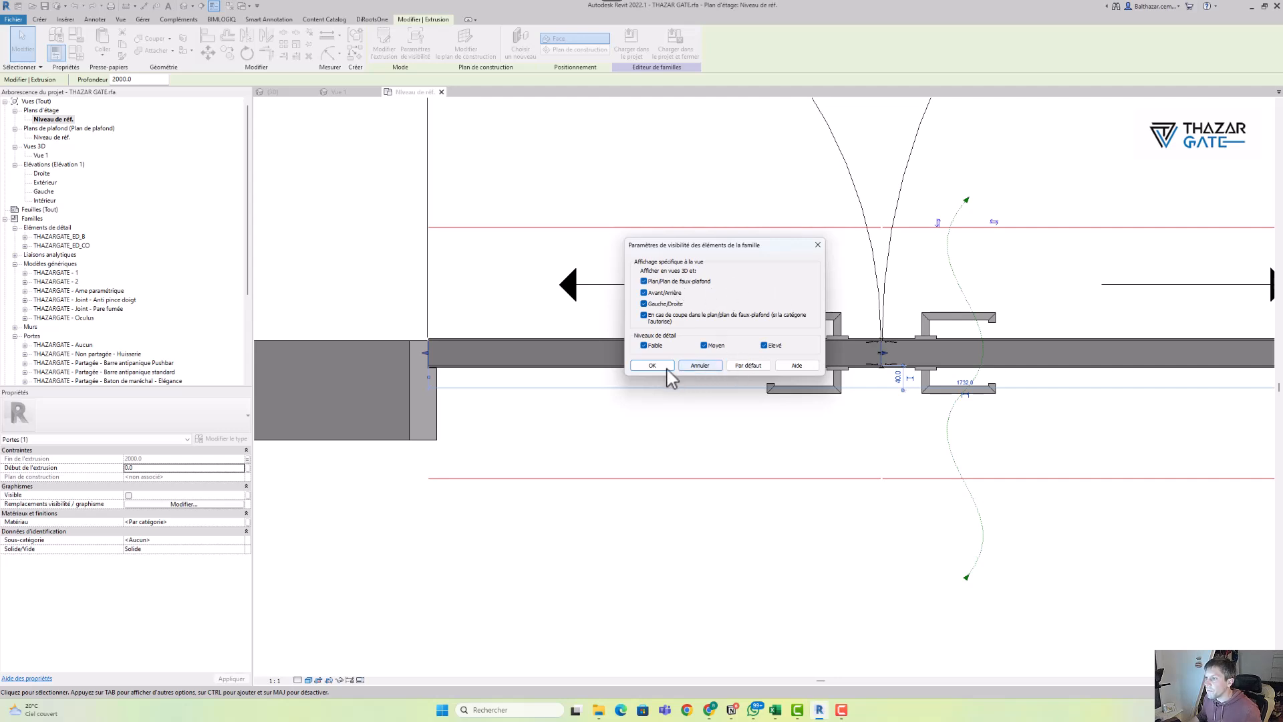
pyautogui.click(698, 365)
pyautogui.click(610, 417)
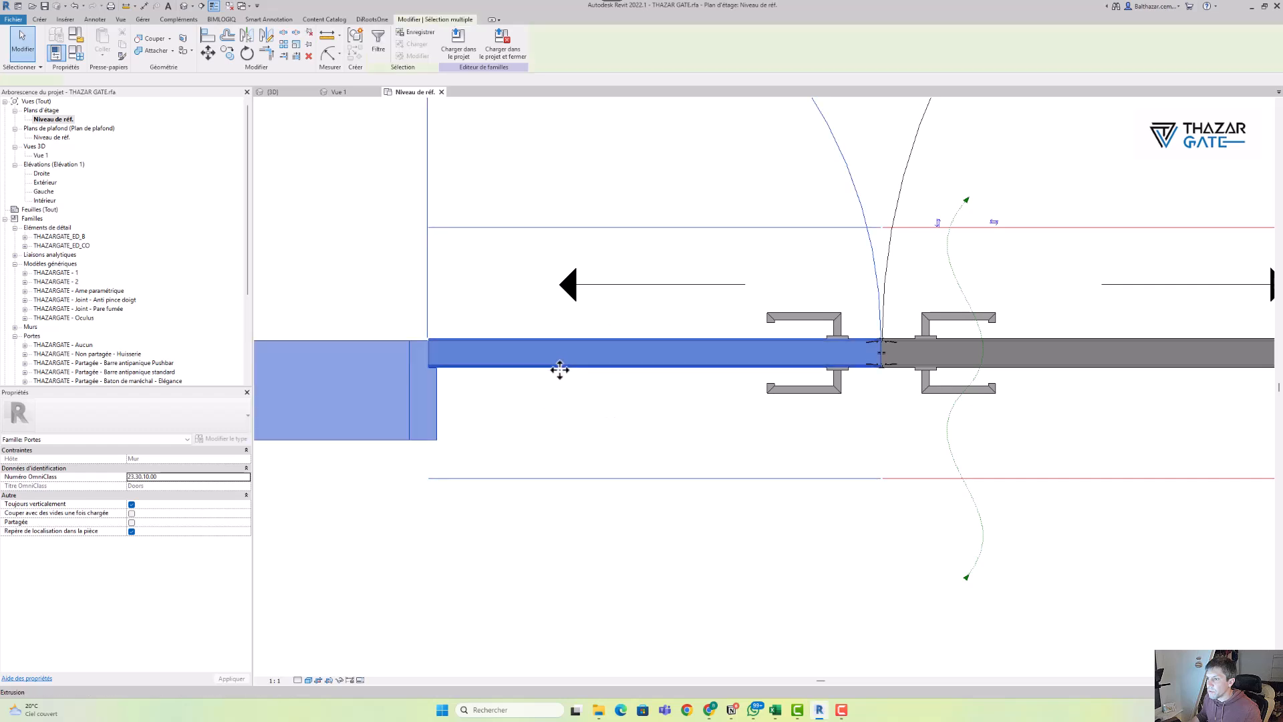
# Temporarily hide the door frame and both leaves' swing symbols in the reference-level plan
pyautogui.scroll(-5, 561, 378)
pyautogui.scroll(2, 535, 384)
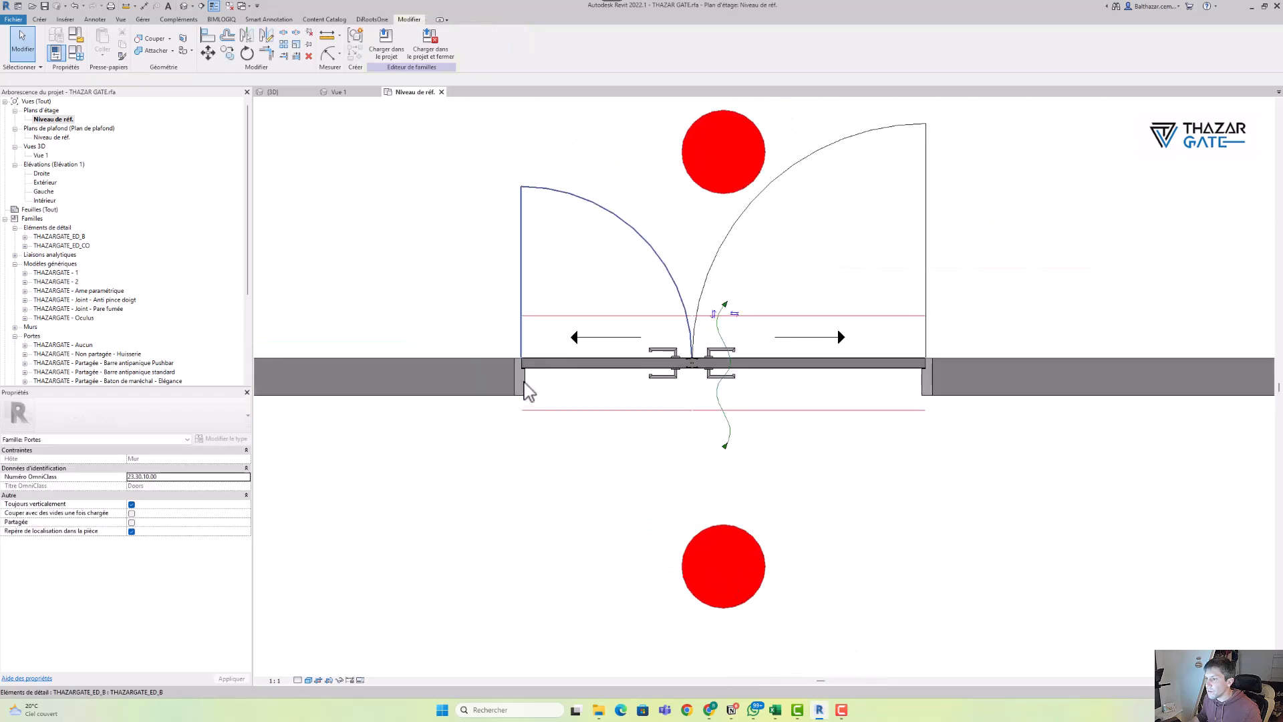
pyautogui.click(528, 385)
pyautogui.press('h')
pyautogui.press('h')
pyautogui.click(521, 209)
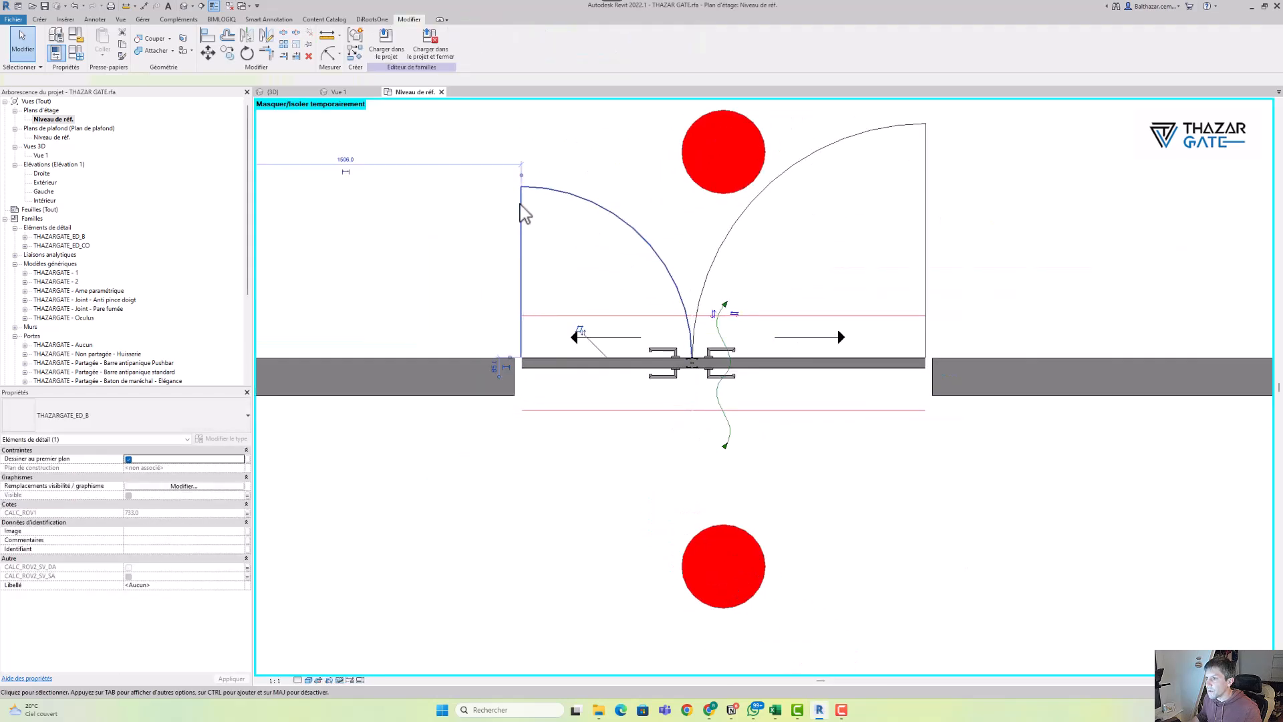
pyautogui.press('h')
pyautogui.press('h')
pyautogui.click(722, 268)
pyautogui.press('h')
pyautogui.press('h')
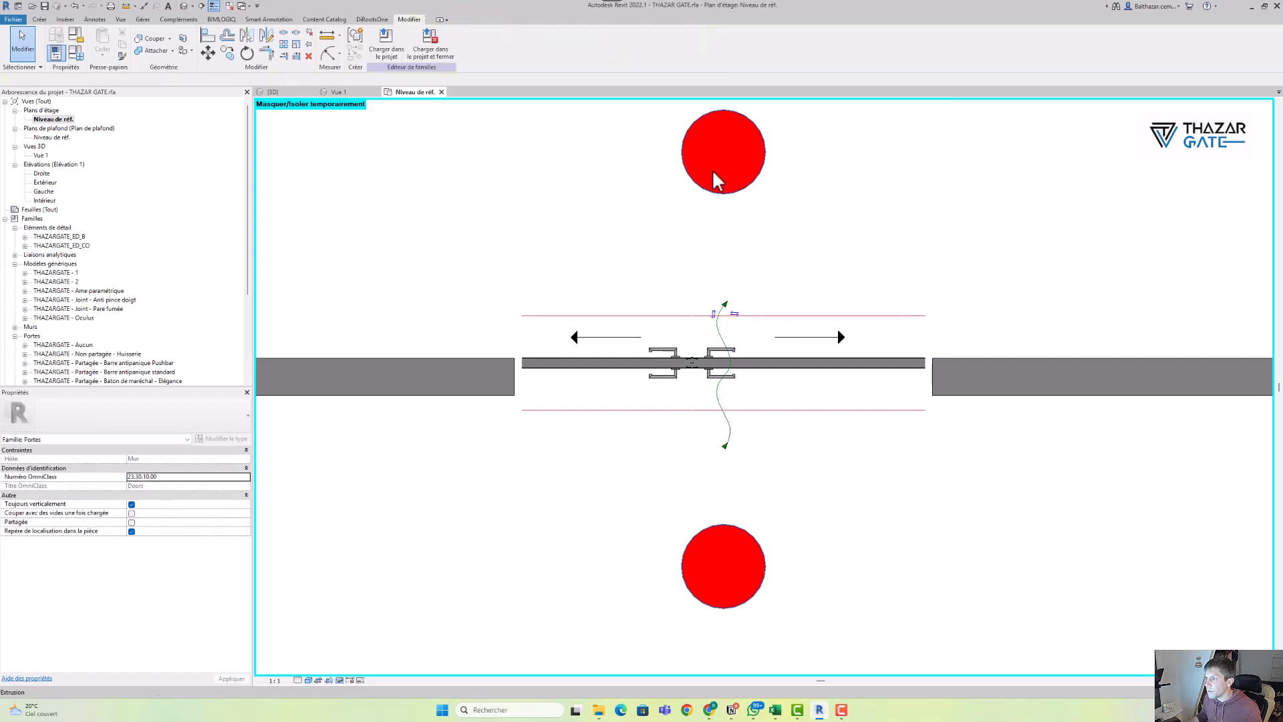
# Temporarily hide the two red circles on either side of the door in plan
pyautogui.click(711, 169)
pyautogui.press('h')
pyautogui.press('h')
pyautogui.click(692, 548)
pyautogui.press('h')
pyautogui.press('h')
pyautogui.click(696, 566)
pyautogui.press('h')
pyautogui.press('h')
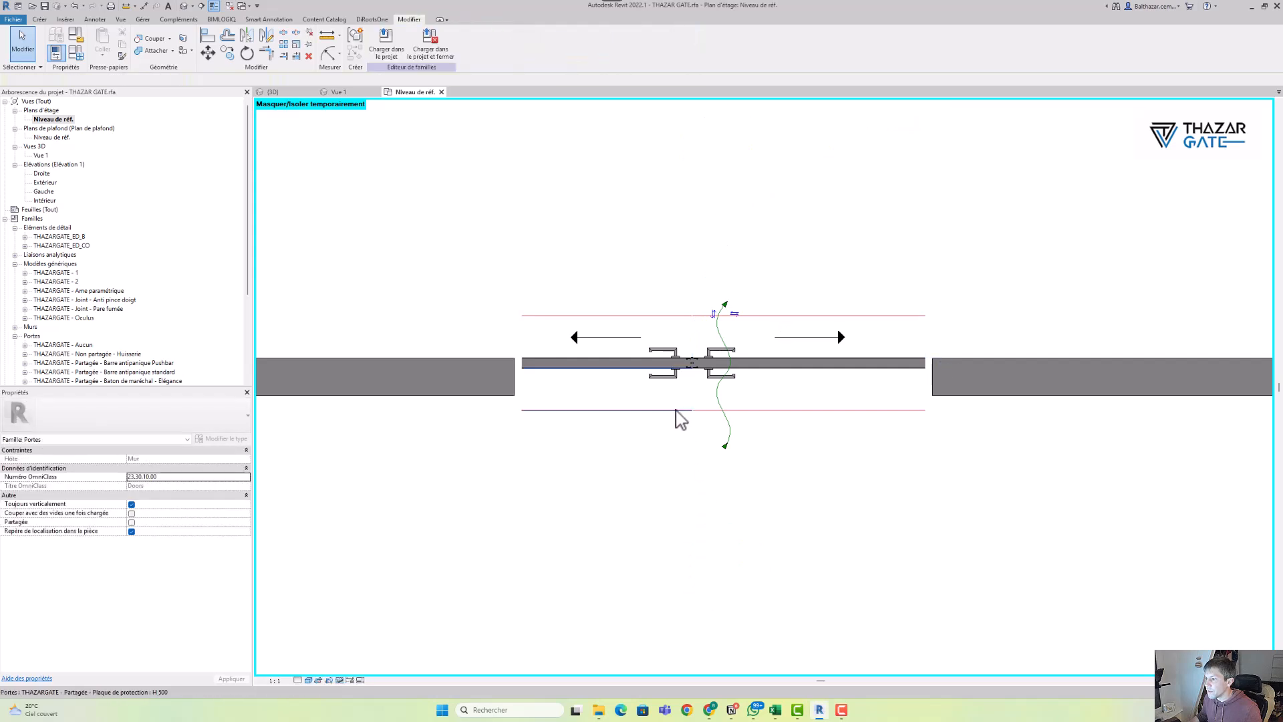
# Select the H 500 protection plate on the left leaf to identify its plan line, and clear the selection
pyautogui.scroll(1, 622, 420)
pyautogui.click(586, 420)
pyautogui.scroll(2, 588, 422)
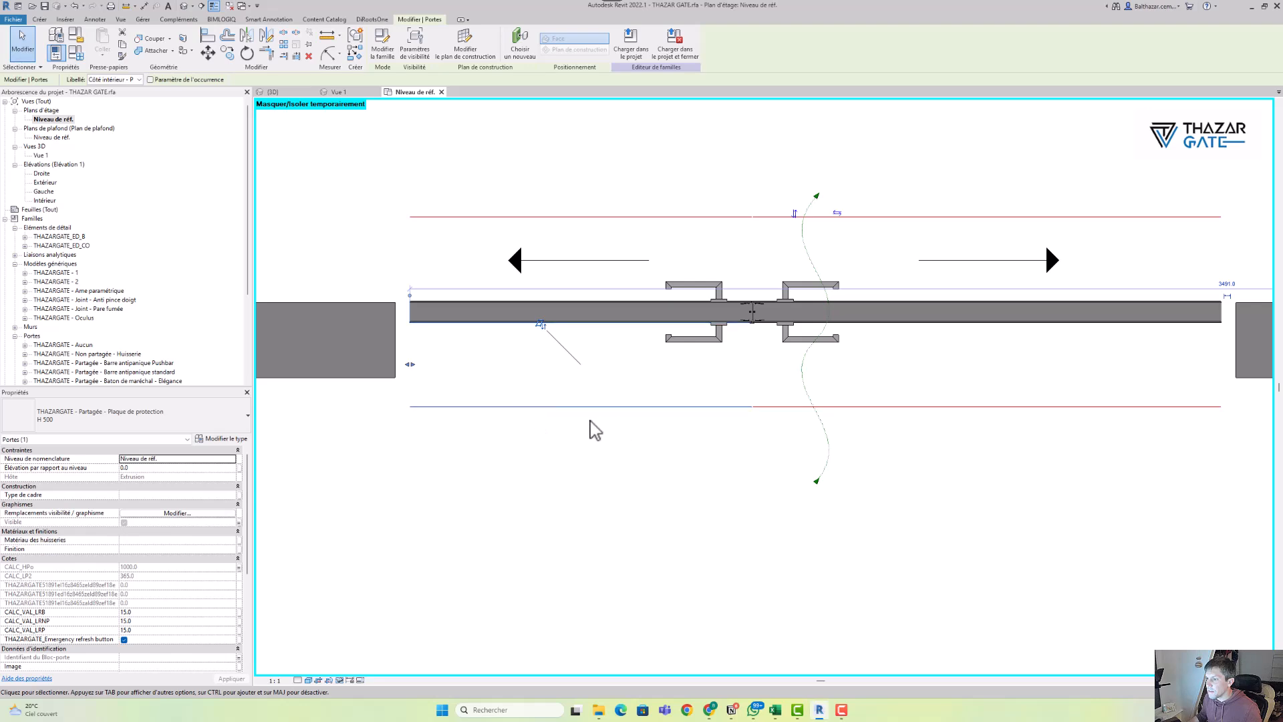
pyautogui.scroll(-2, 600, 429)
pyautogui.click(600, 430)
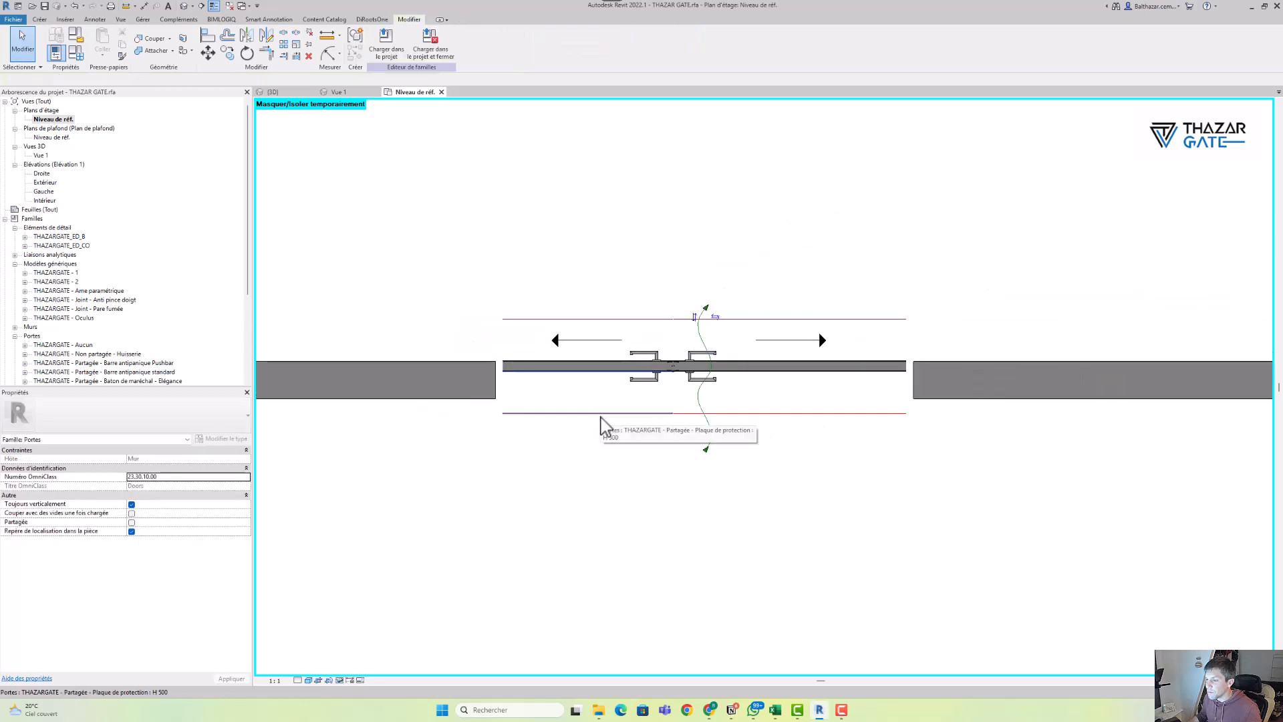
# Temporarily hide the two direction arrows and the curved green location marker in the plan
pyautogui.click(605, 342)
pyautogui.click(791, 345)
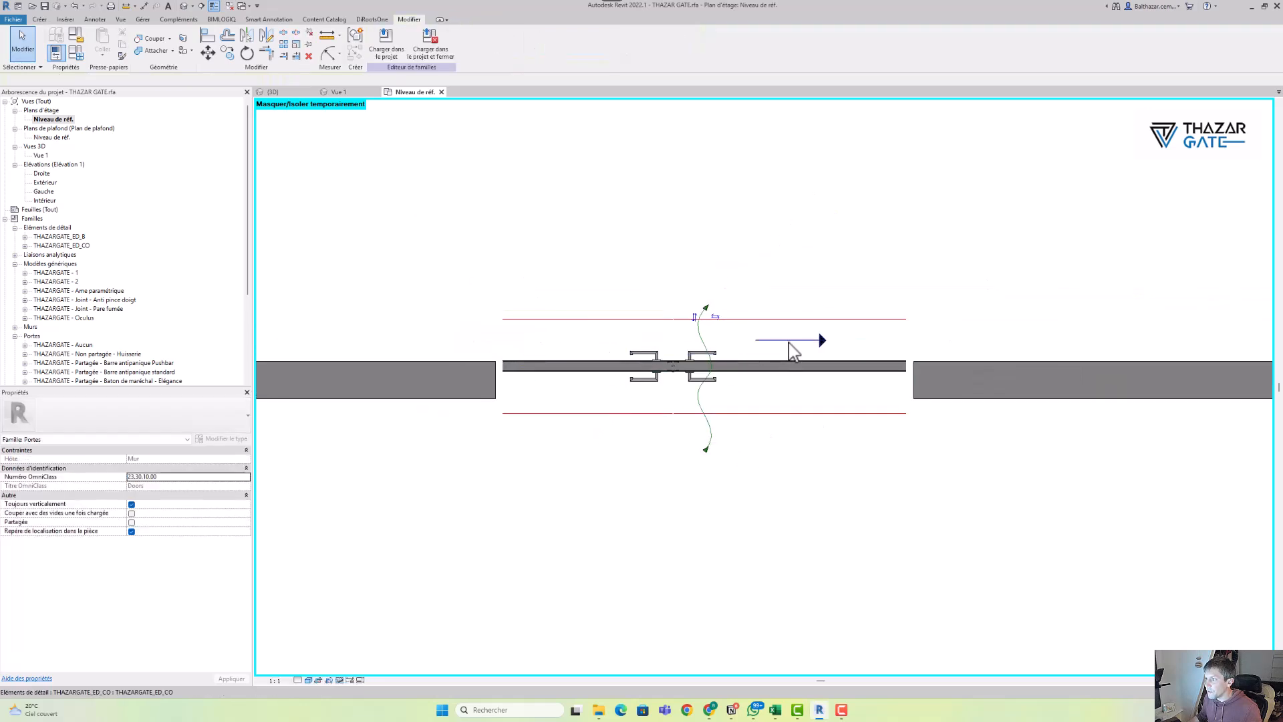
pyautogui.click(698, 392)
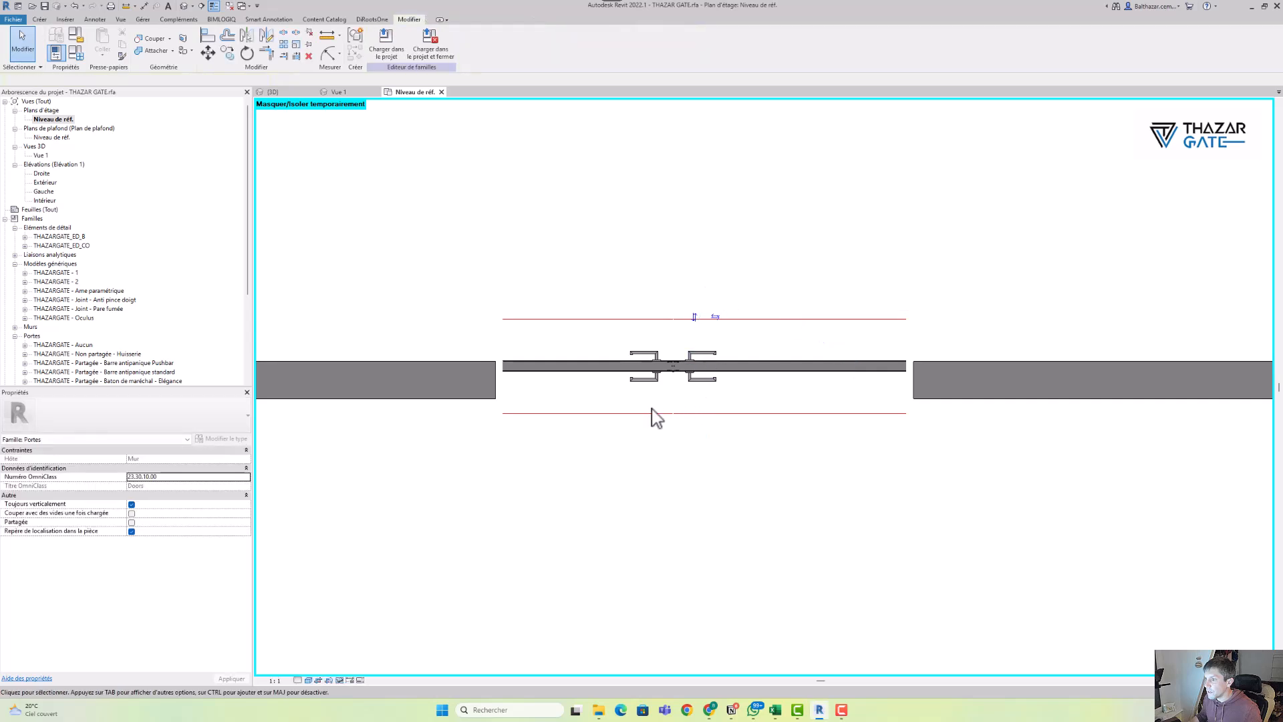
# Select all remaining door elements between the wall ends to inspect them, and clear the selection
pyautogui.scroll(3, 690, 381)
pyautogui.scroll(-2, 656, 367)
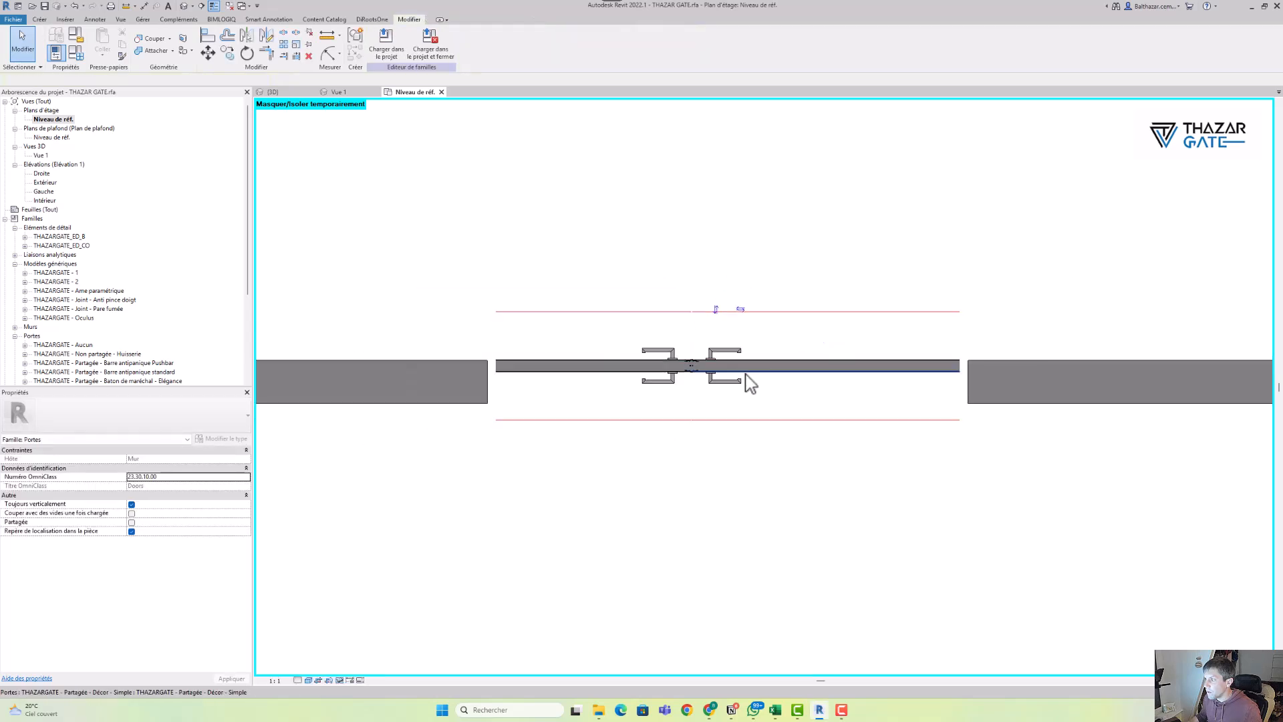
pyautogui.moveTo(423, 230); pyautogui.dragTo(1107, 495)
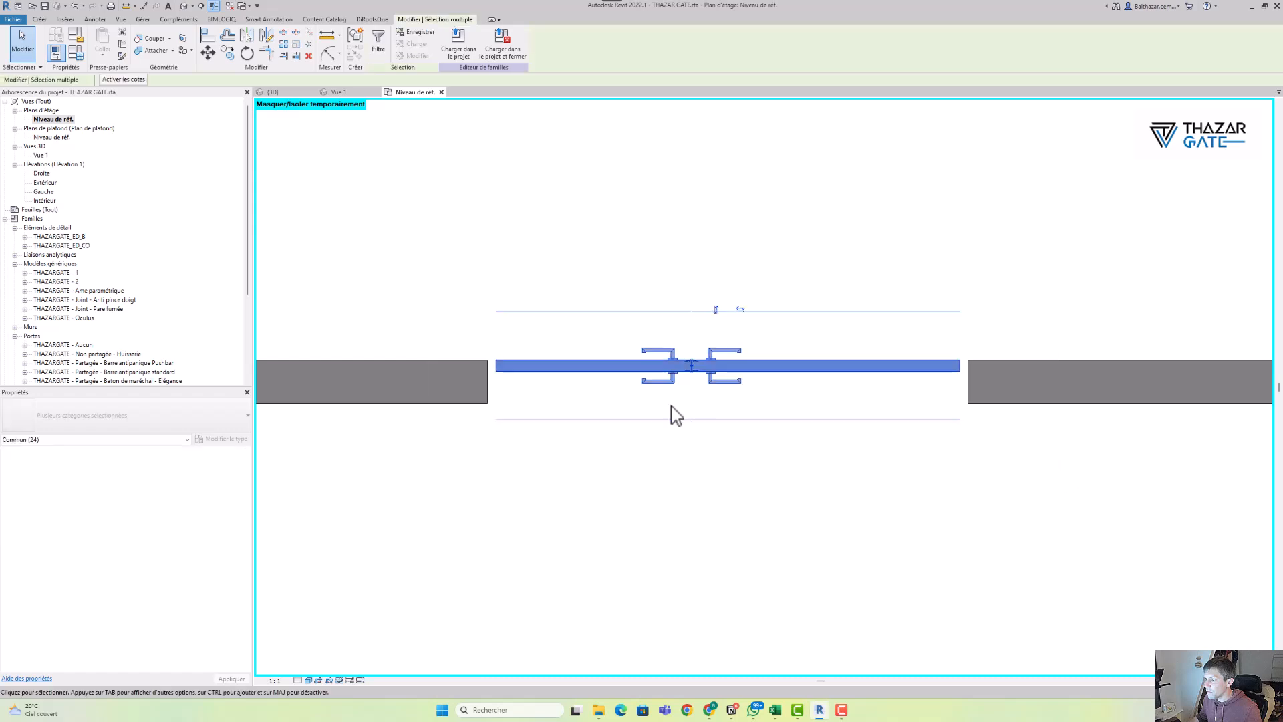
pyautogui.click(561, 378)
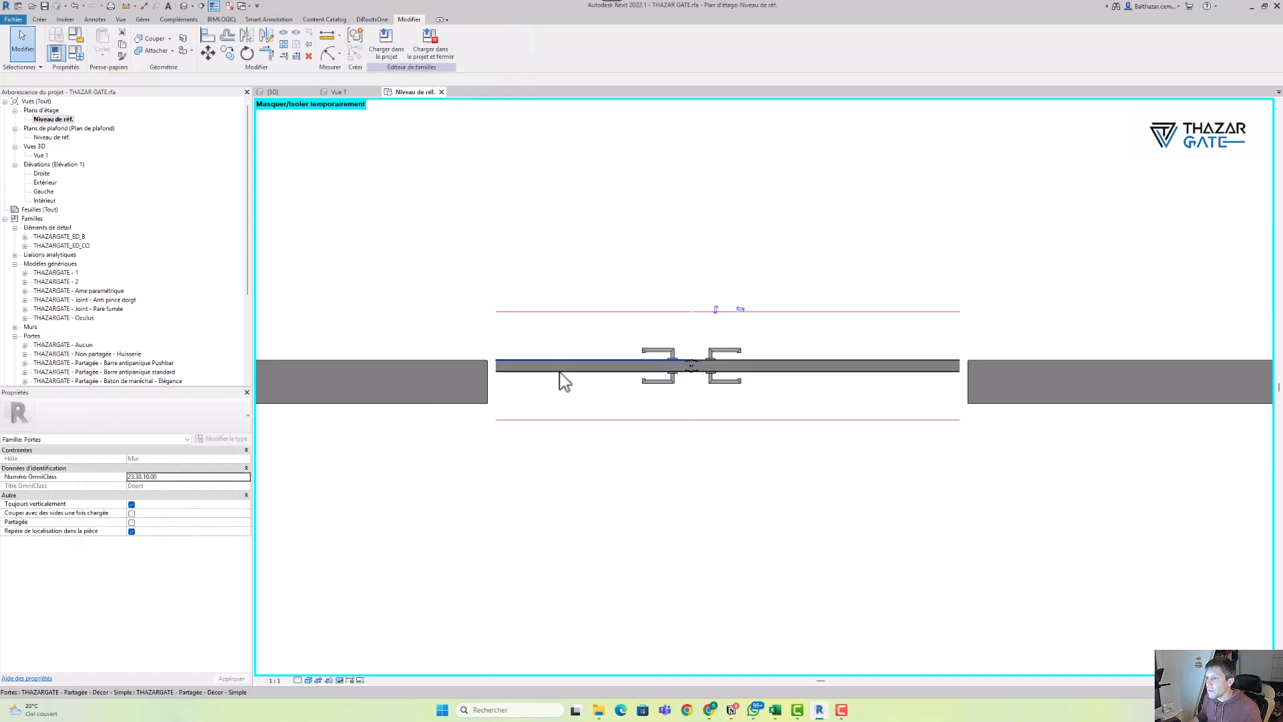
# Turn off Plan/Plan de faux-plafond visibility for both Ame paramétrique door cores, and clear the selection
pyautogui.scroll(2, 562, 378)
pyautogui.rightClick(564, 366)
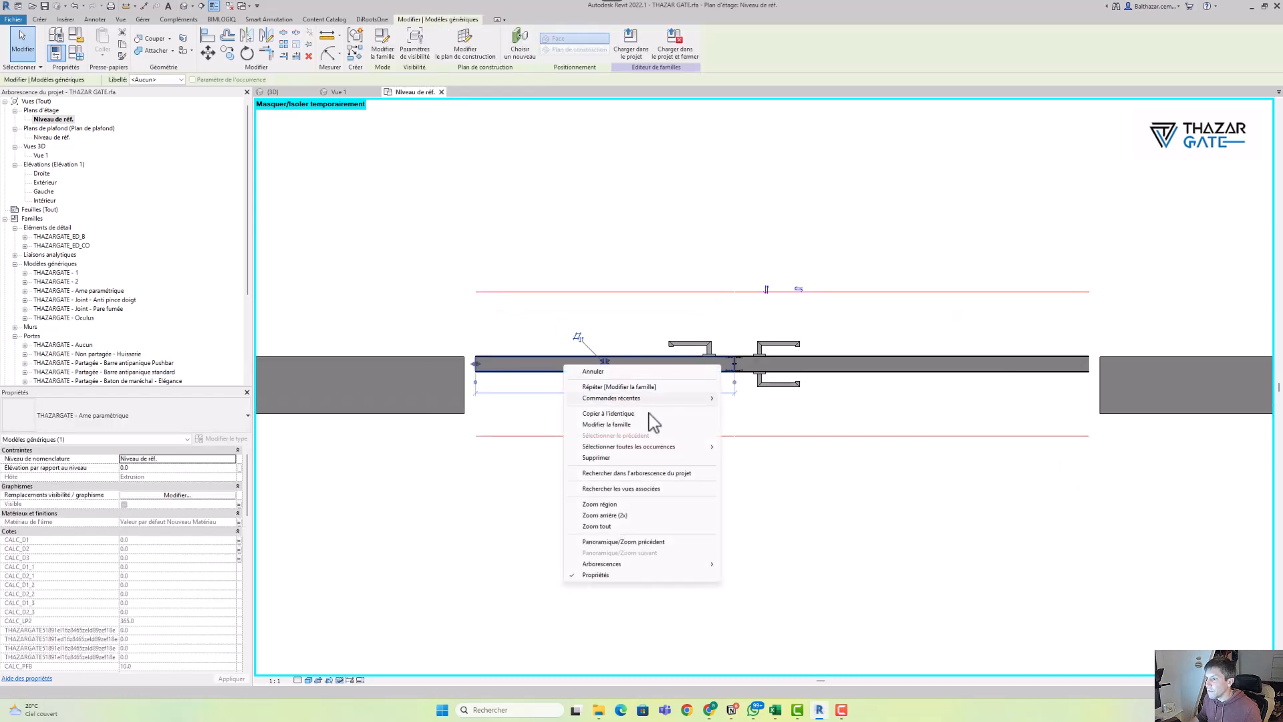
pyautogui.moveTo(685, 449)
pyautogui.click(759, 450)
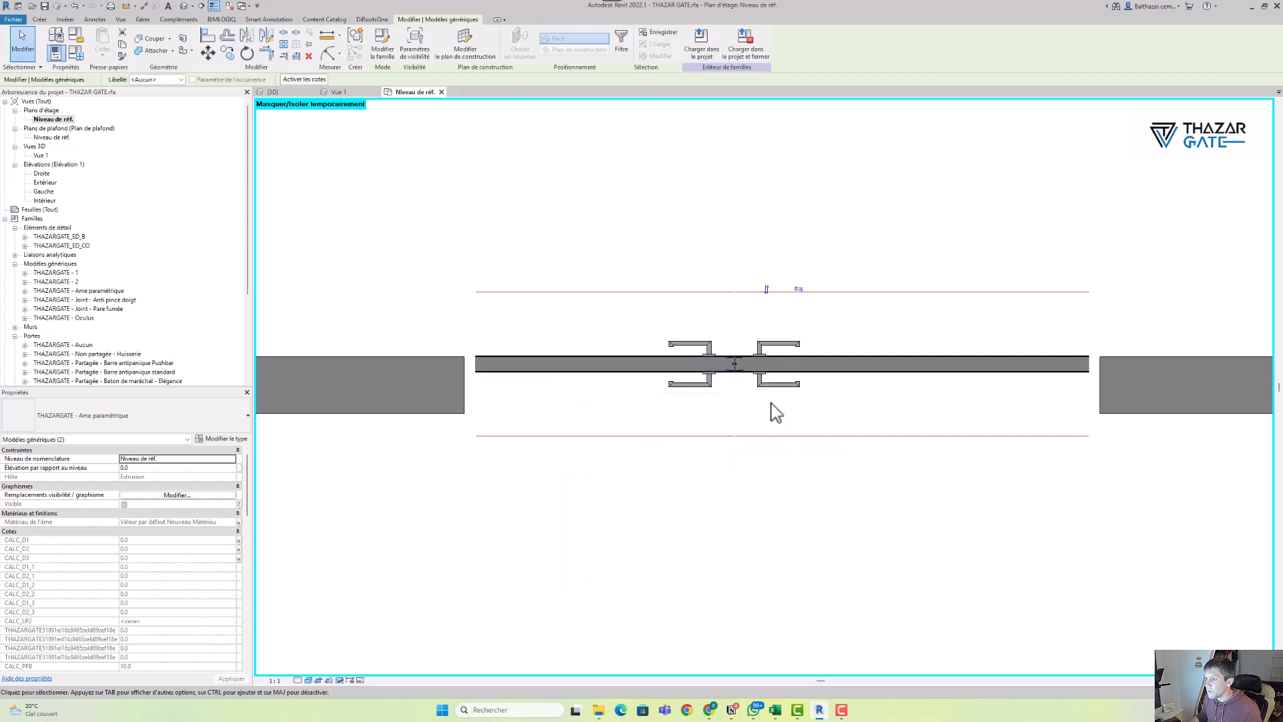
pyautogui.click(424, 54)
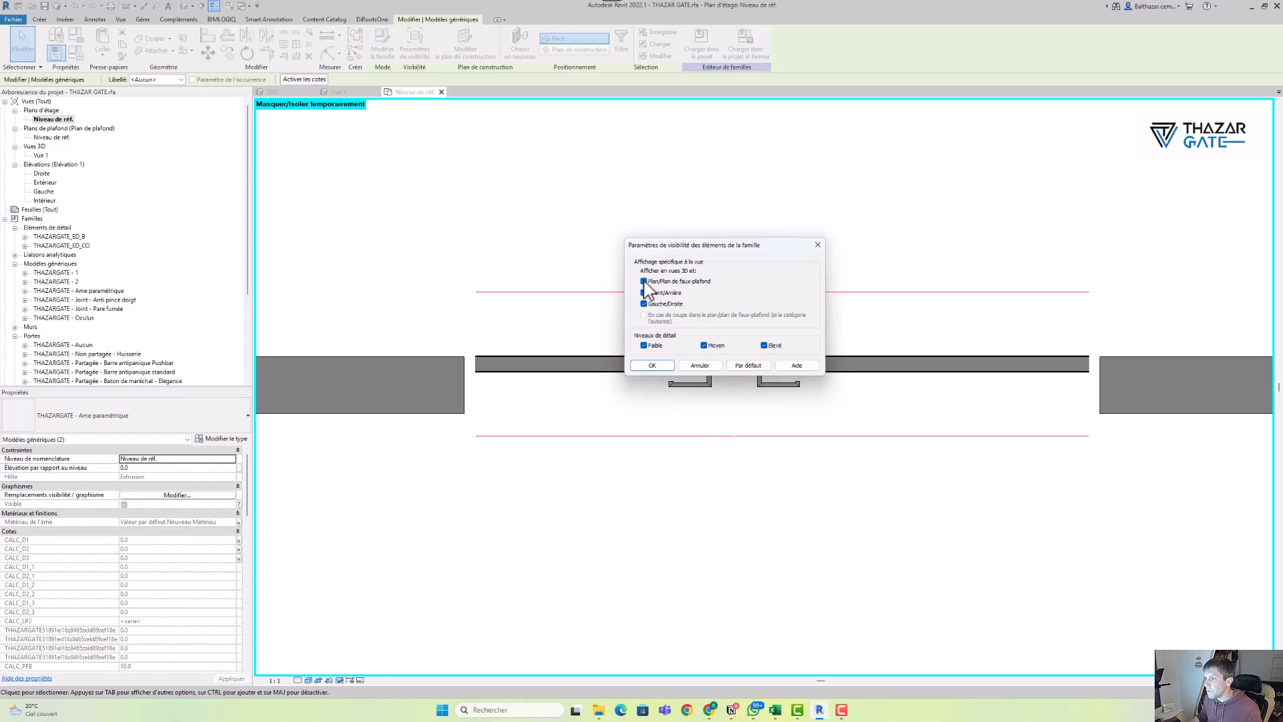
pyautogui.click(655, 365)
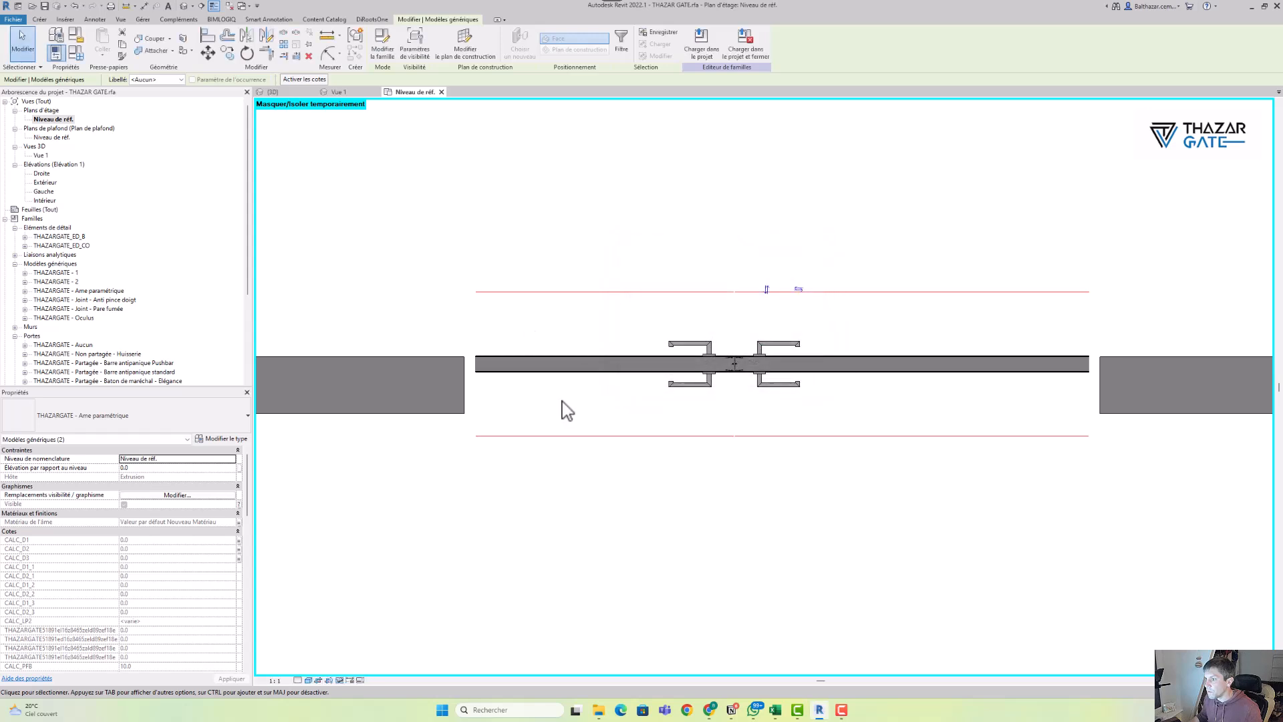
pyautogui.click(566, 367)
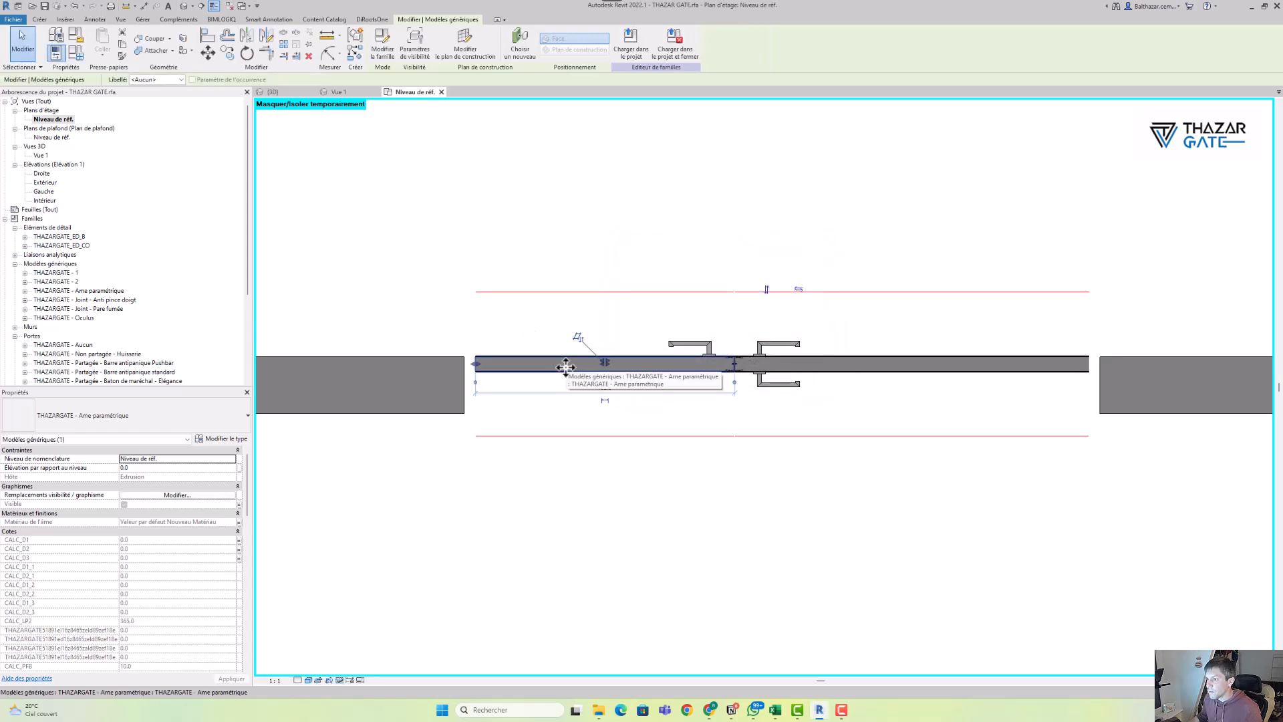
pyautogui.keyDown('ctrl'); pyautogui.click(791, 365); pyautogui.keyUp('ctrl')
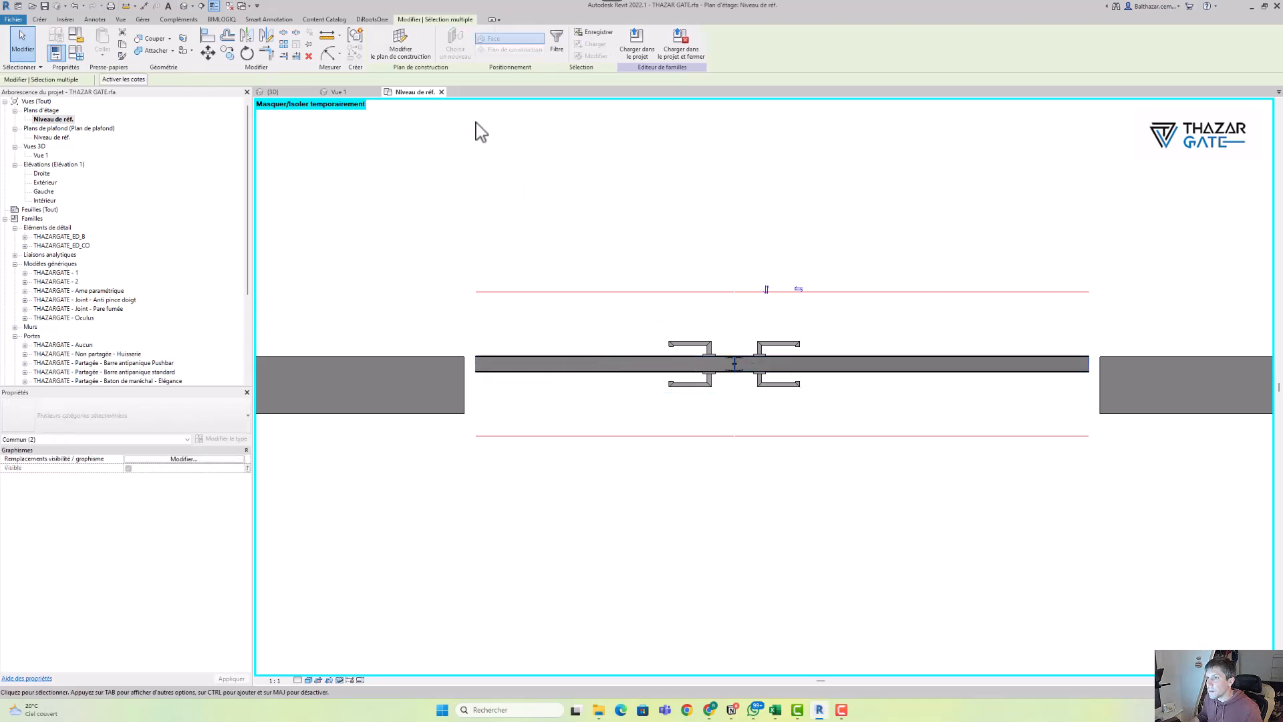
pyautogui.click(605, 380)
# Turn off Plan/Plan de faux-plafond visibility for the four Béquille - Standard handles and temporarily hide them
pyautogui.scroll(2, 604, 381)
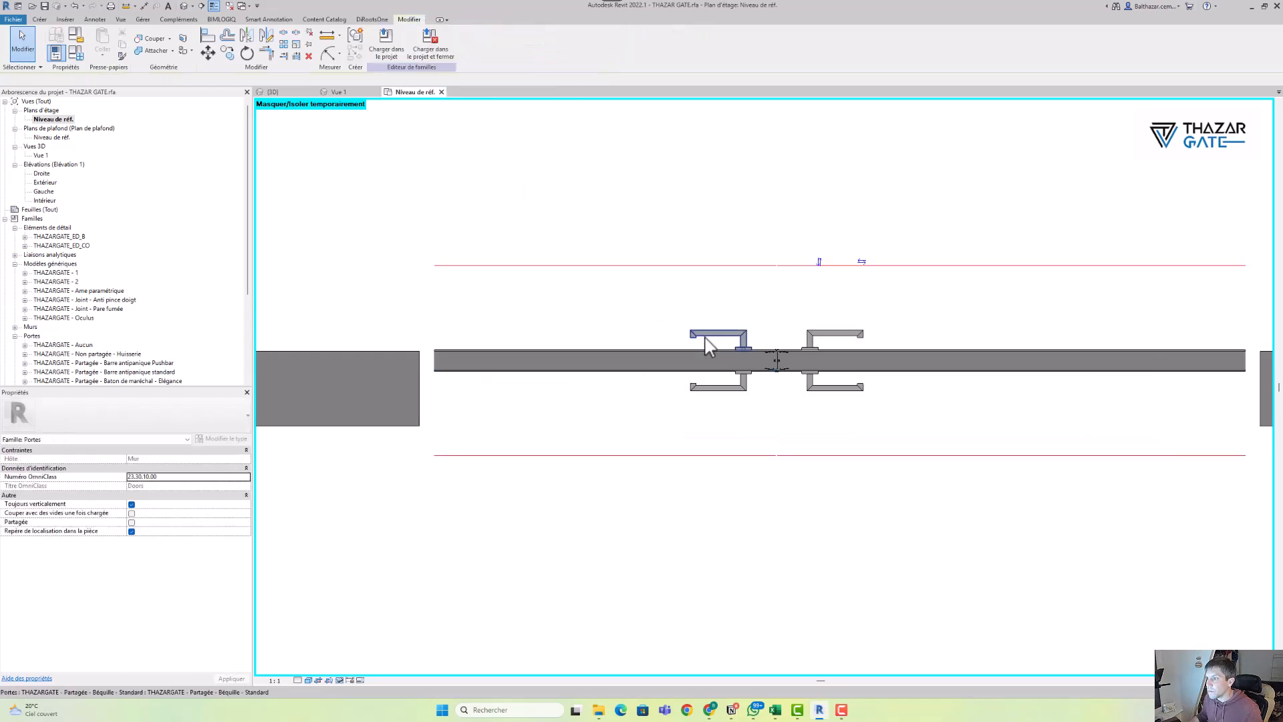
pyautogui.rightClick(713, 406)
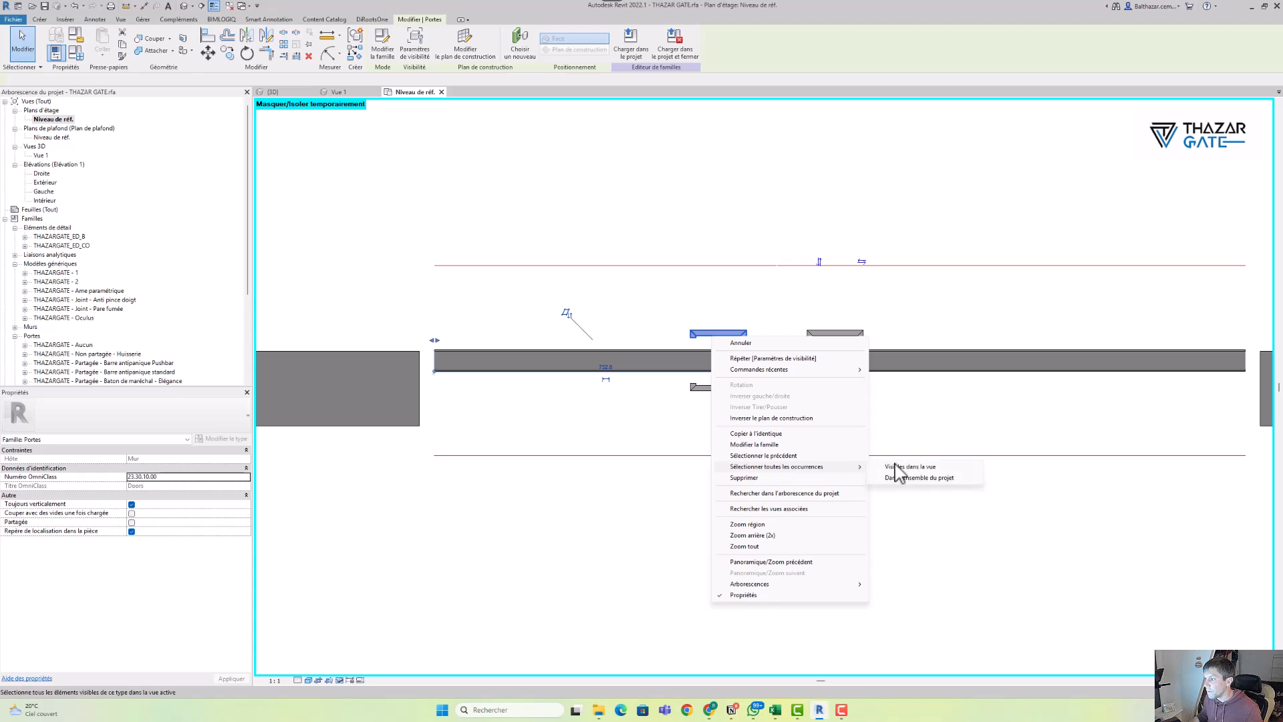
pyautogui.click(898, 465)
pyautogui.click(415, 51)
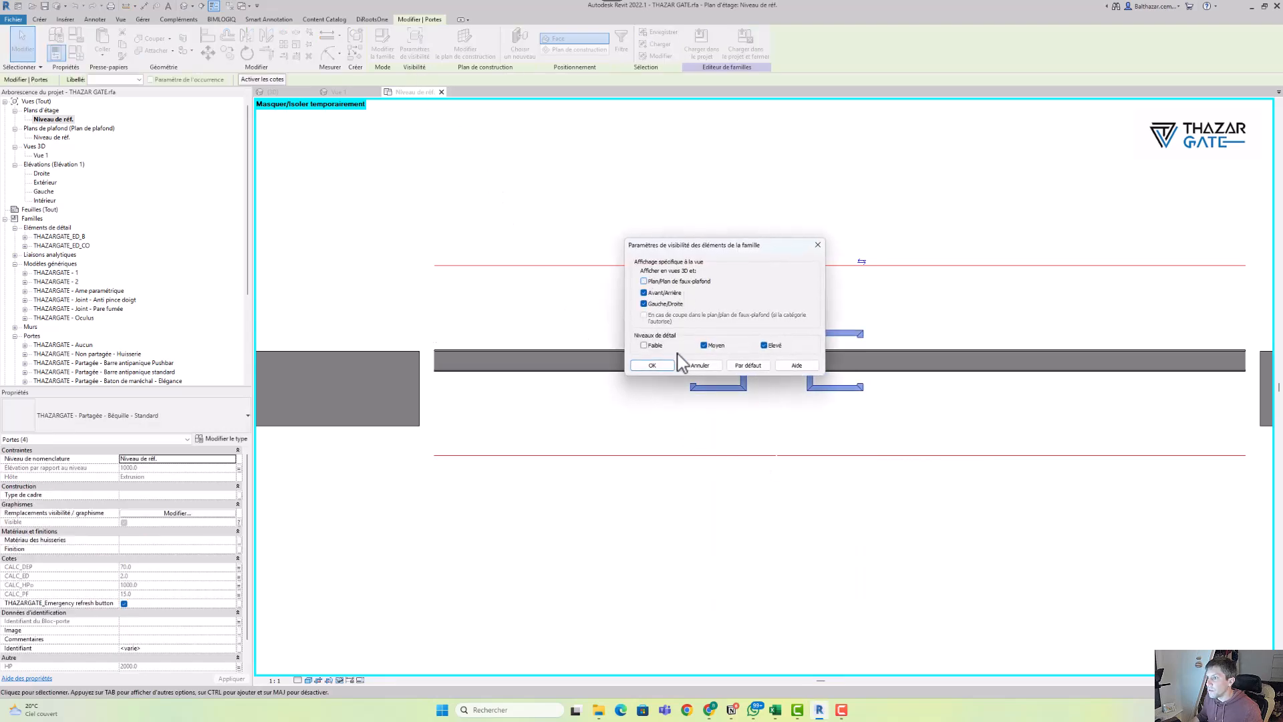
pyautogui.click(653, 366)
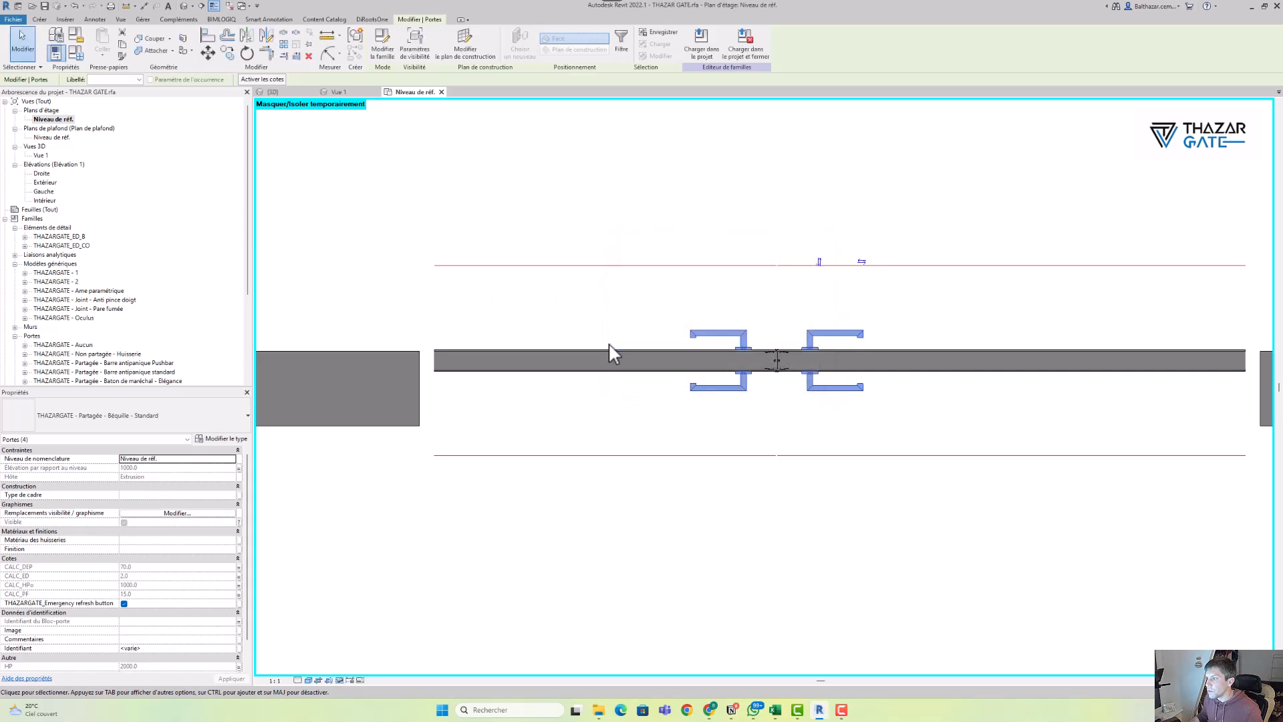
pyautogui.click(607, 320)
# Temporarily hide the extrusion covering the left door leaf in plan
pyautogui.scroll(2, 710, 375)
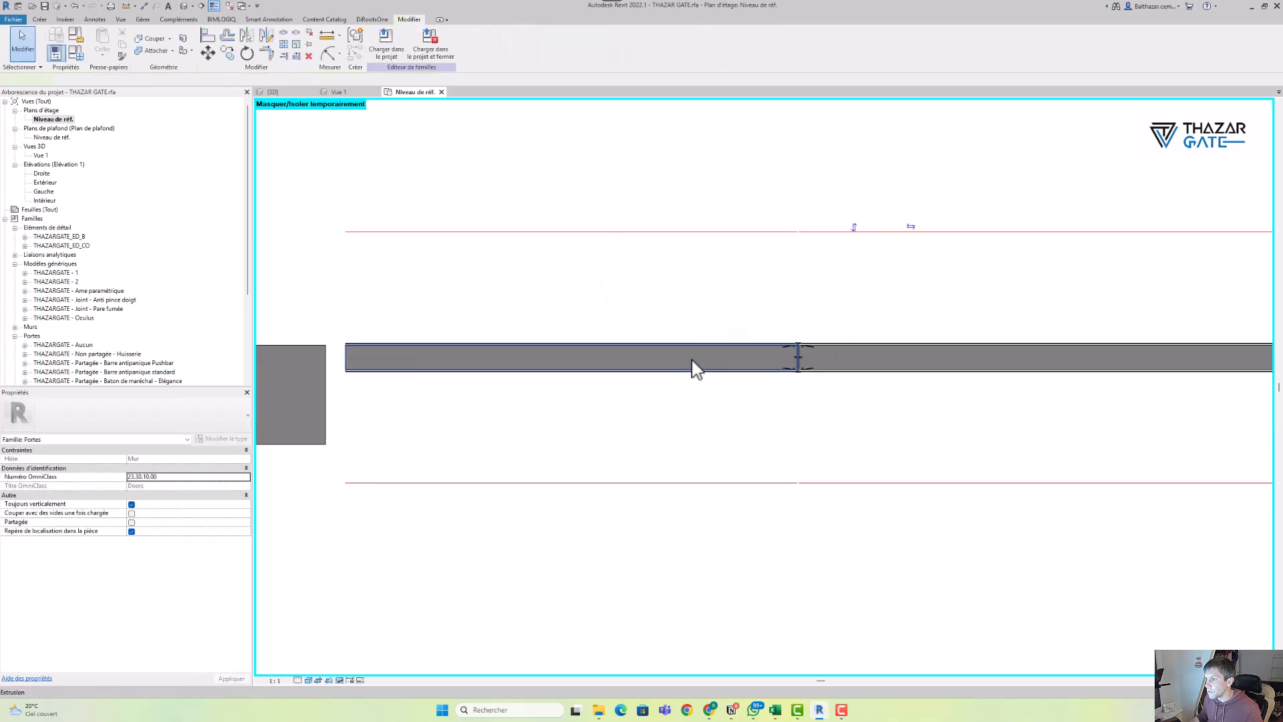
pyautogui.click(697, 370)
pyautogui.rightClick(741, 360)
pyautogui.moveTo(863, 456)
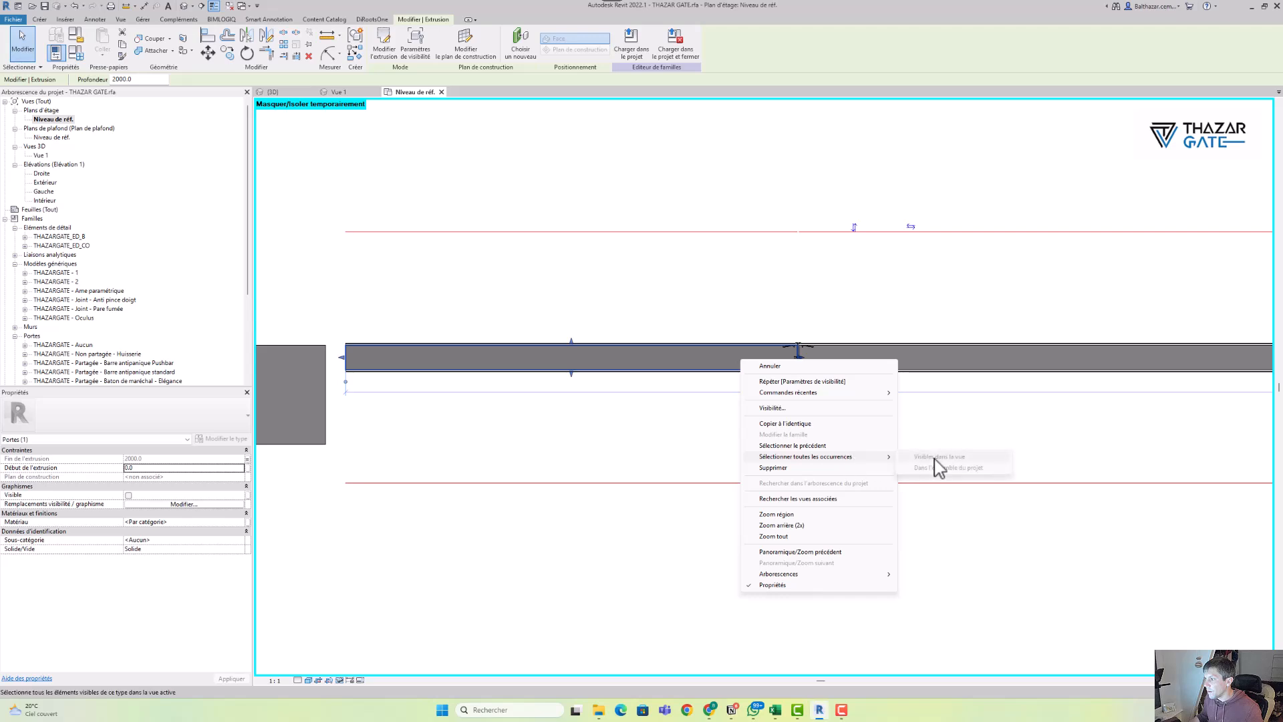
pyautogui.click(655, 355)
pyautogui.scroll(-1, 617, 367)
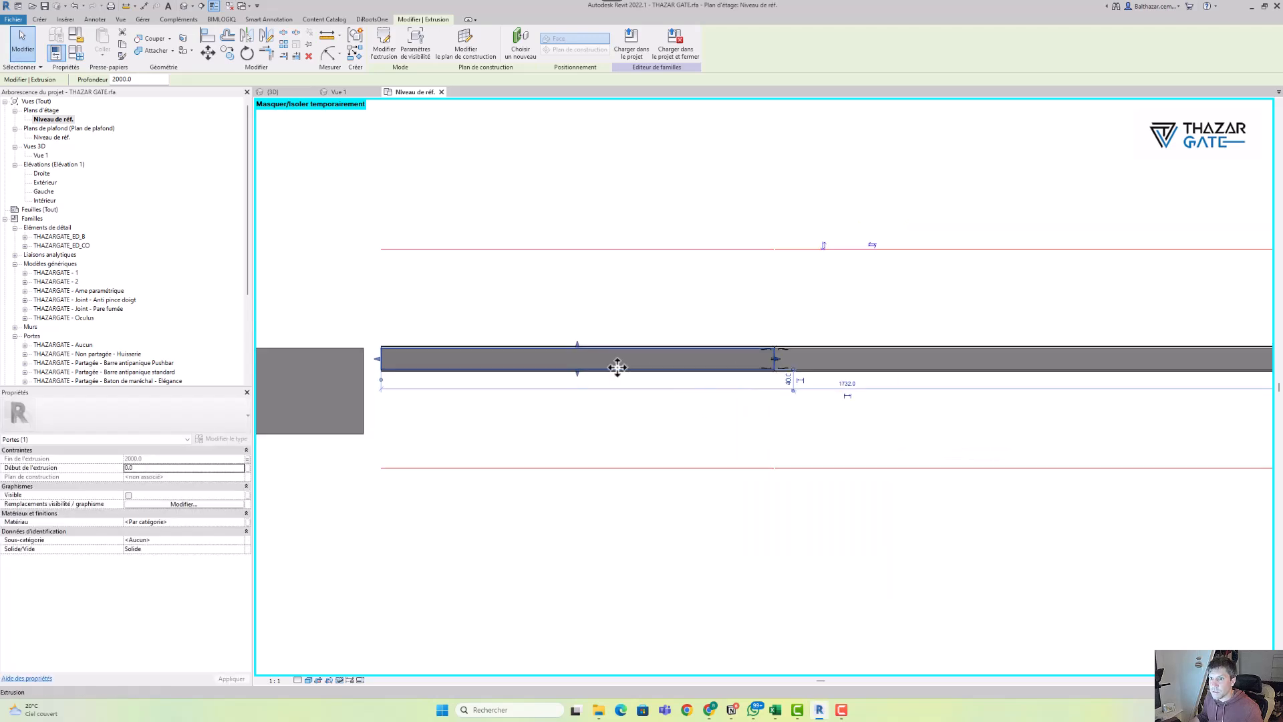
pyautogui.click(722, 386)
# Check that plan visibility is off for both Ame paramétrique cores and temporarily hide them
pyautogui.click(825, 357)
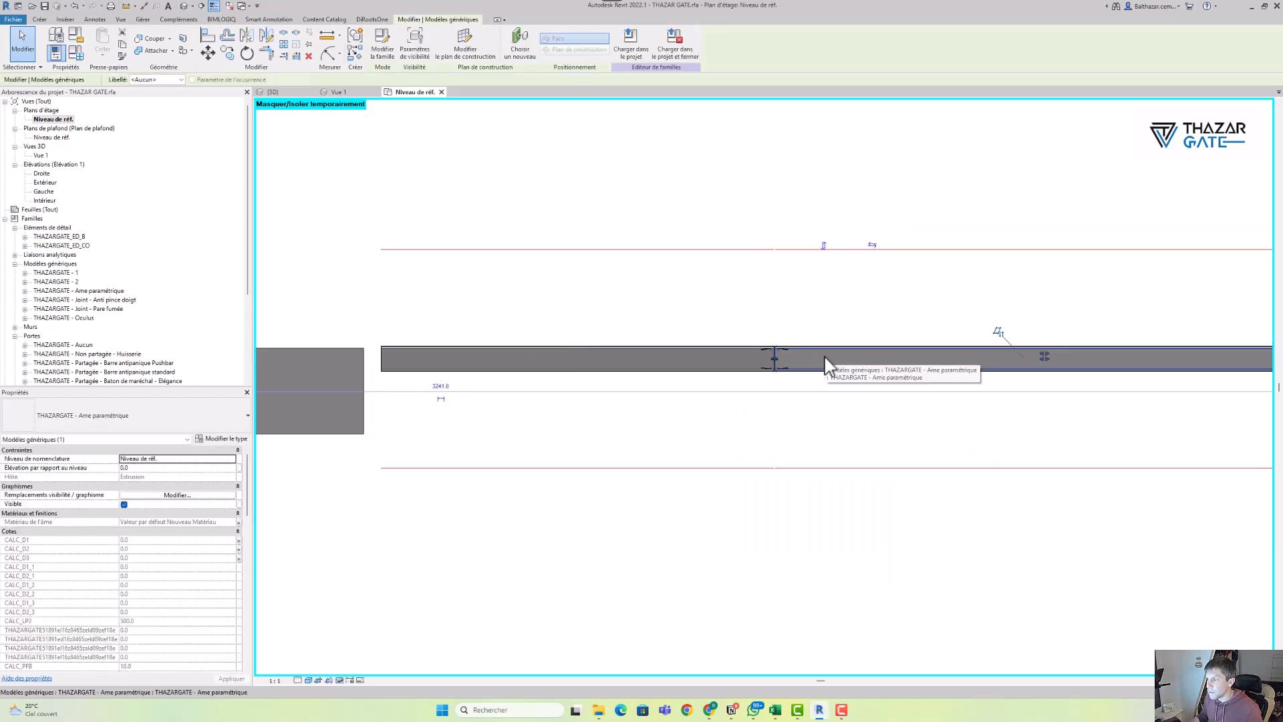
pyautogui.rightClick(817, 358)
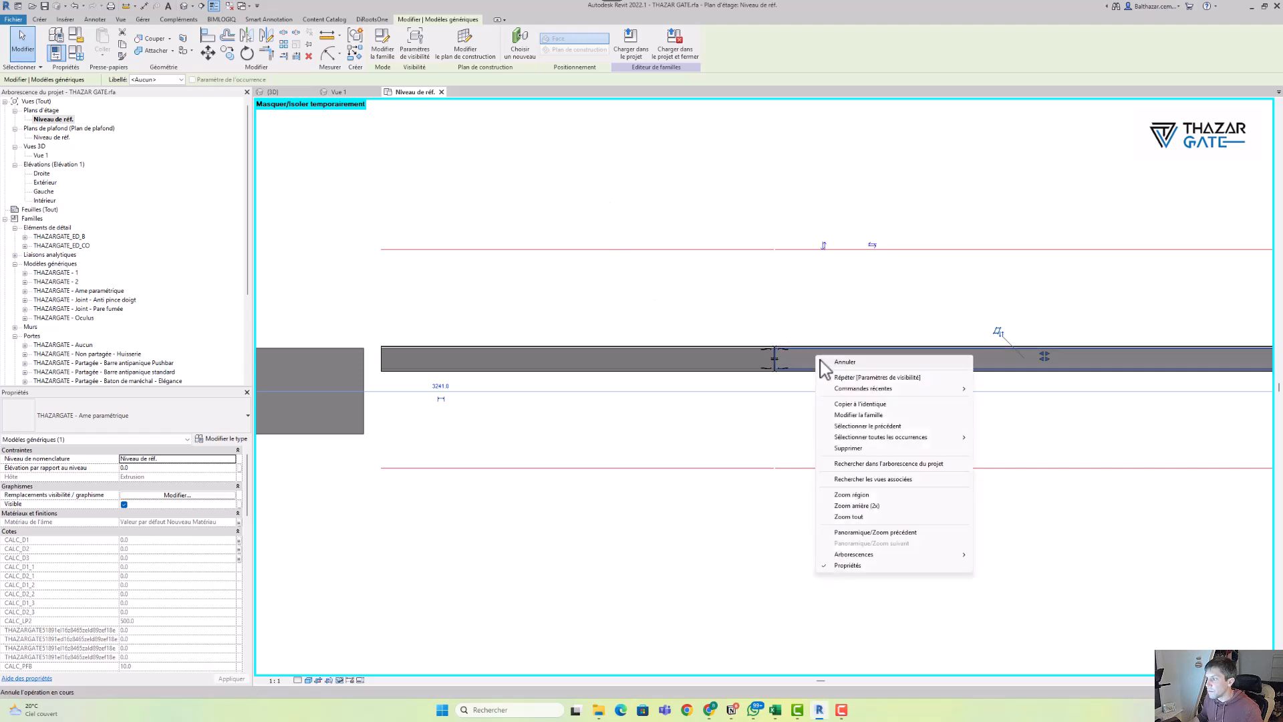
pyautogui.moveTo(936, 438)
pyautogui.click(994, 447)
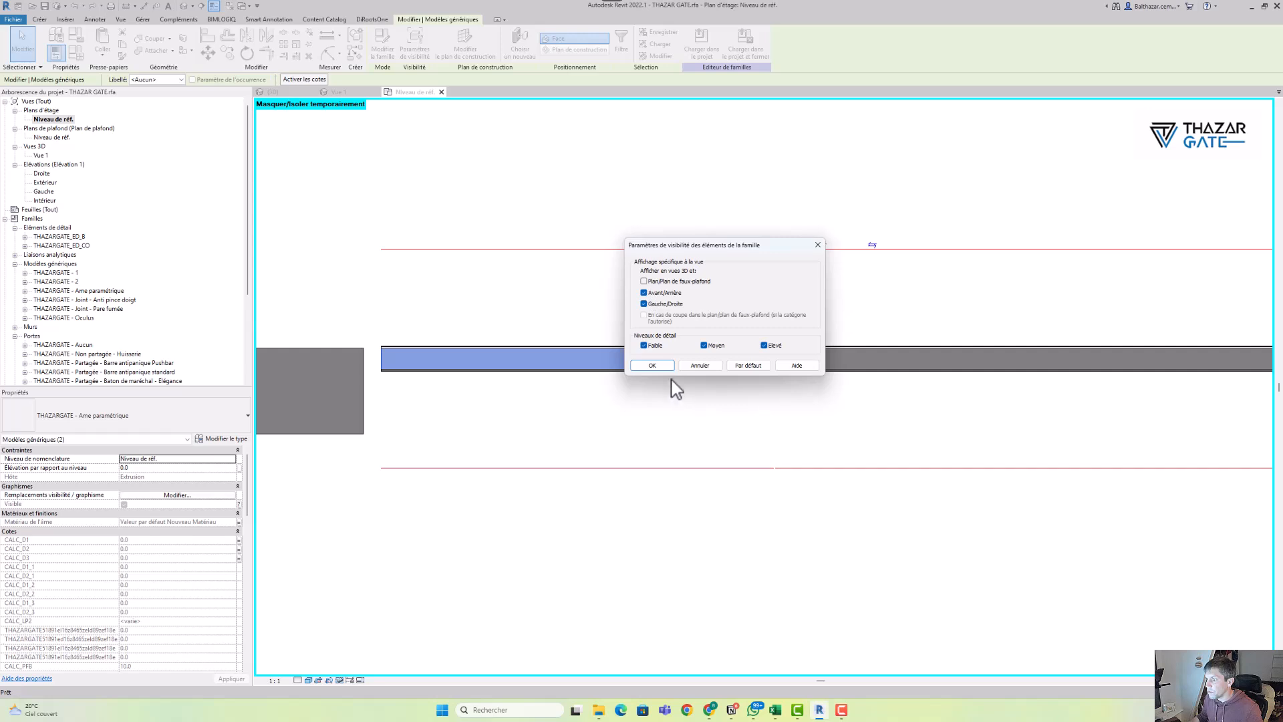
pyautogui.click(658, 366)
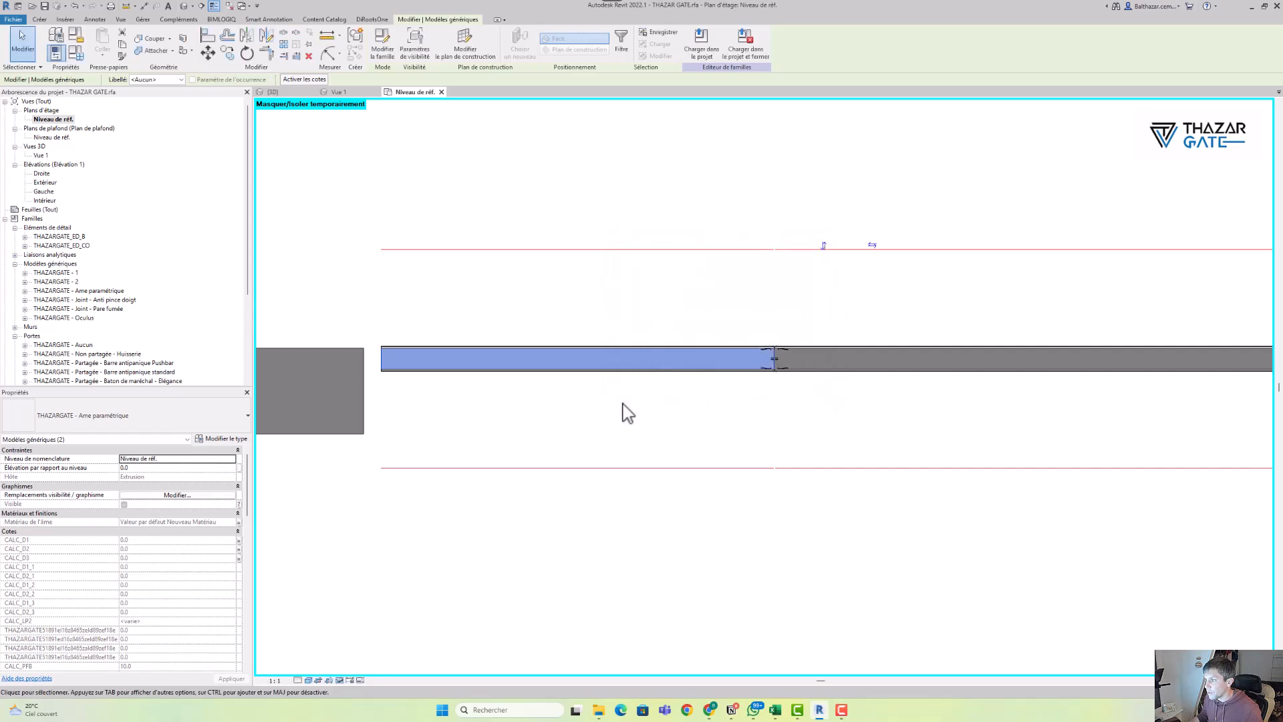
pyautogui.scroll(2, 703, 382)
pyautogui.press('Escape')
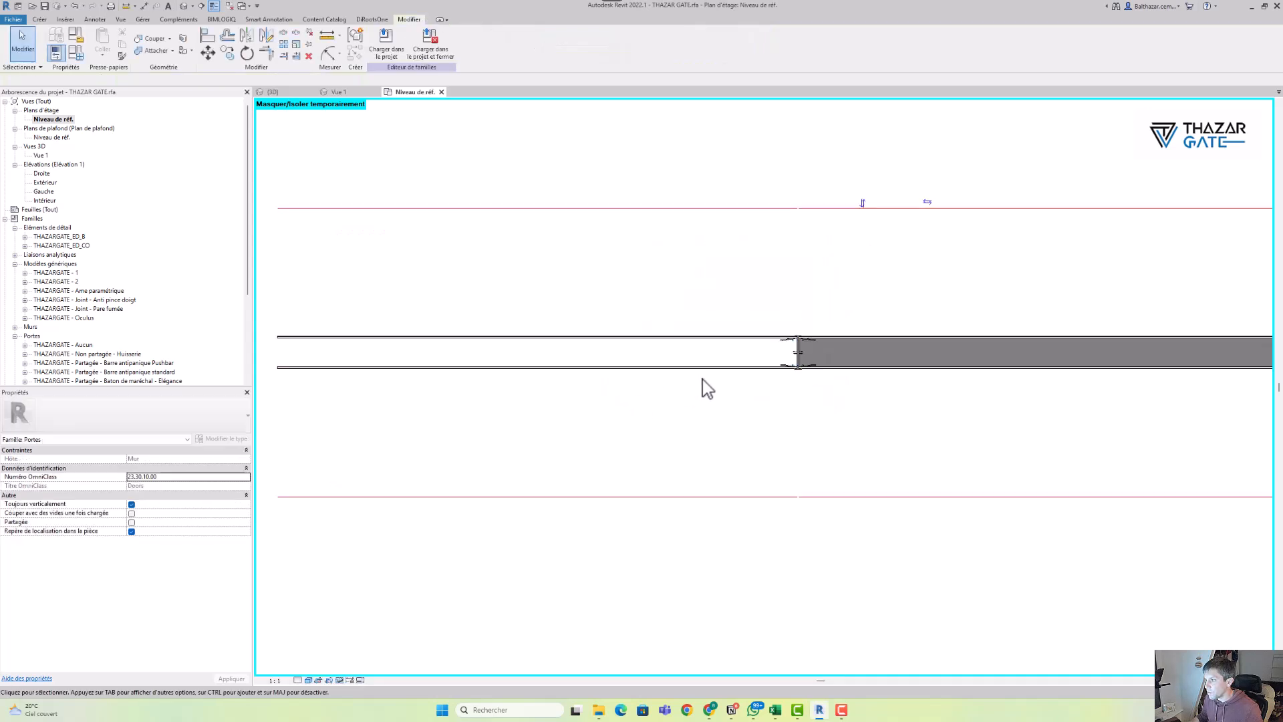
# Temporarily hide the extrusion filling the right door leaf in plan
pyautogui.click(854, 366)
pyautogui.scroll(-3, 828, 367)
pyautogui.press('Escape')
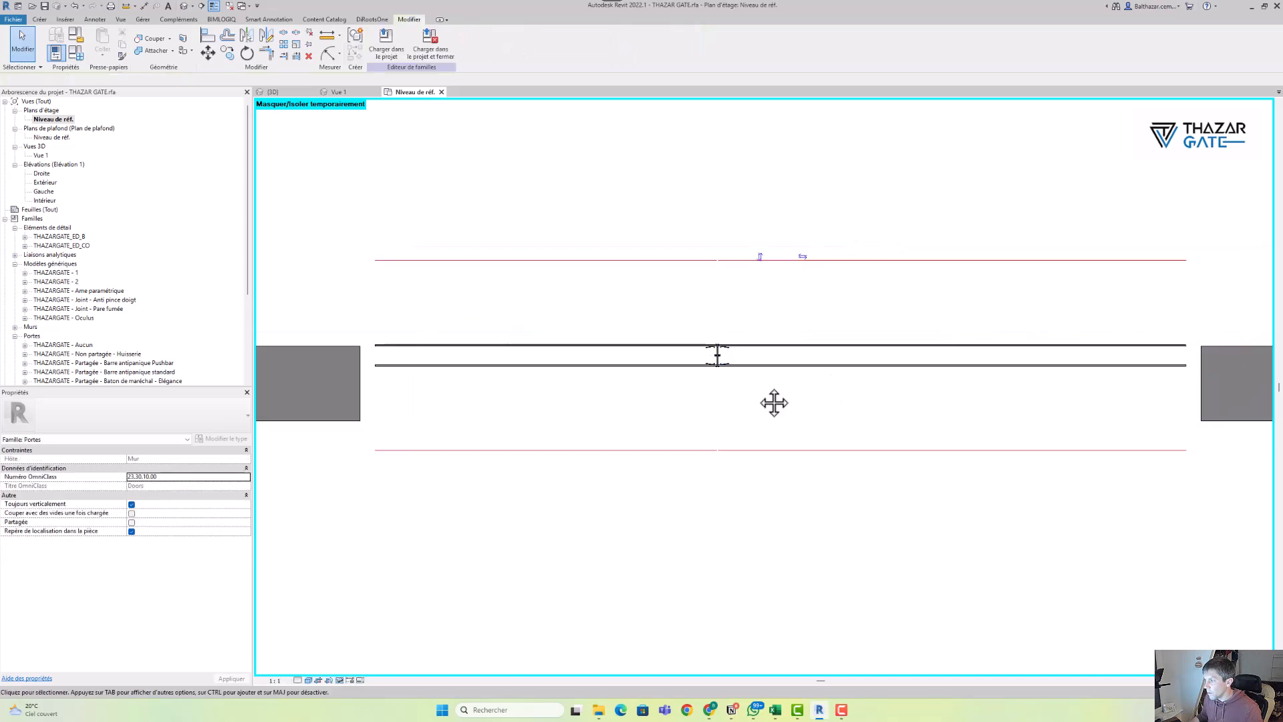
# Select the remaining elements around the junction of the two leaves to inspect them, and clear the selection
pyautogui.scroll(2, 688, 368)
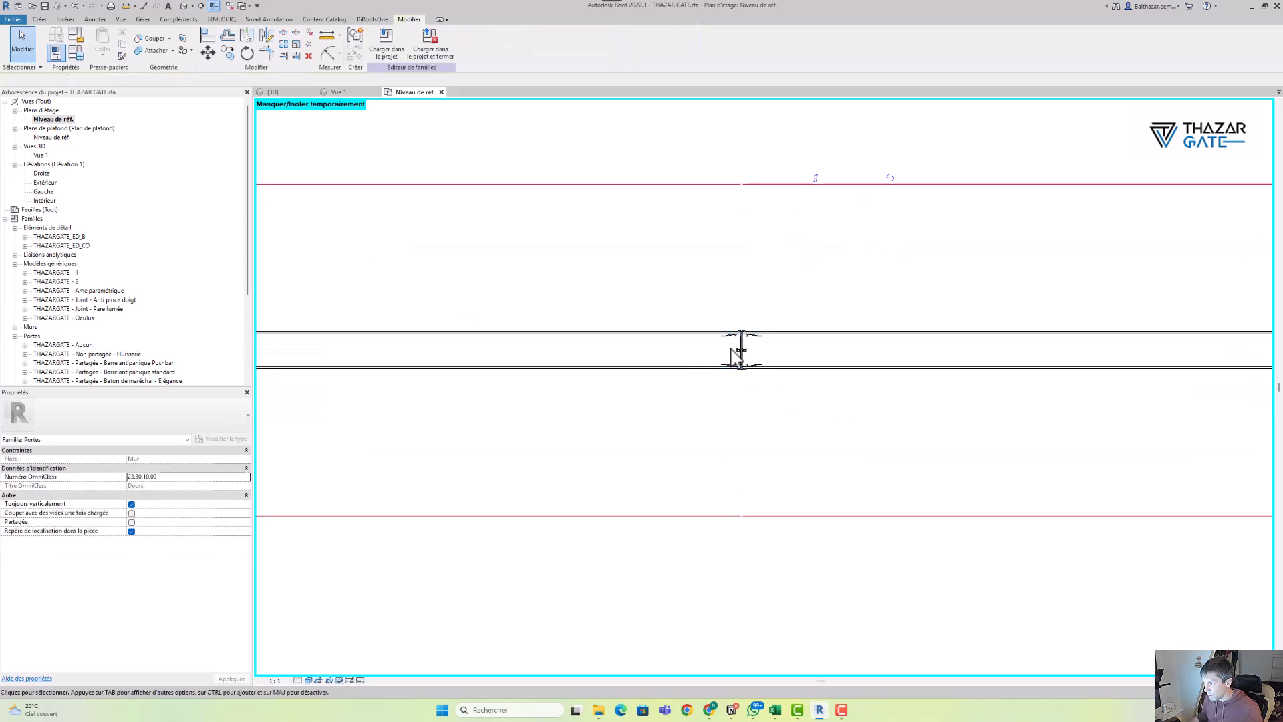
pyautogui.scroll(1, 700, 349)
pyautogui.scroll(-2, 697, 348)
pyautogui.moveTo(813, 399); pyautogui.dragTo(704, 336)
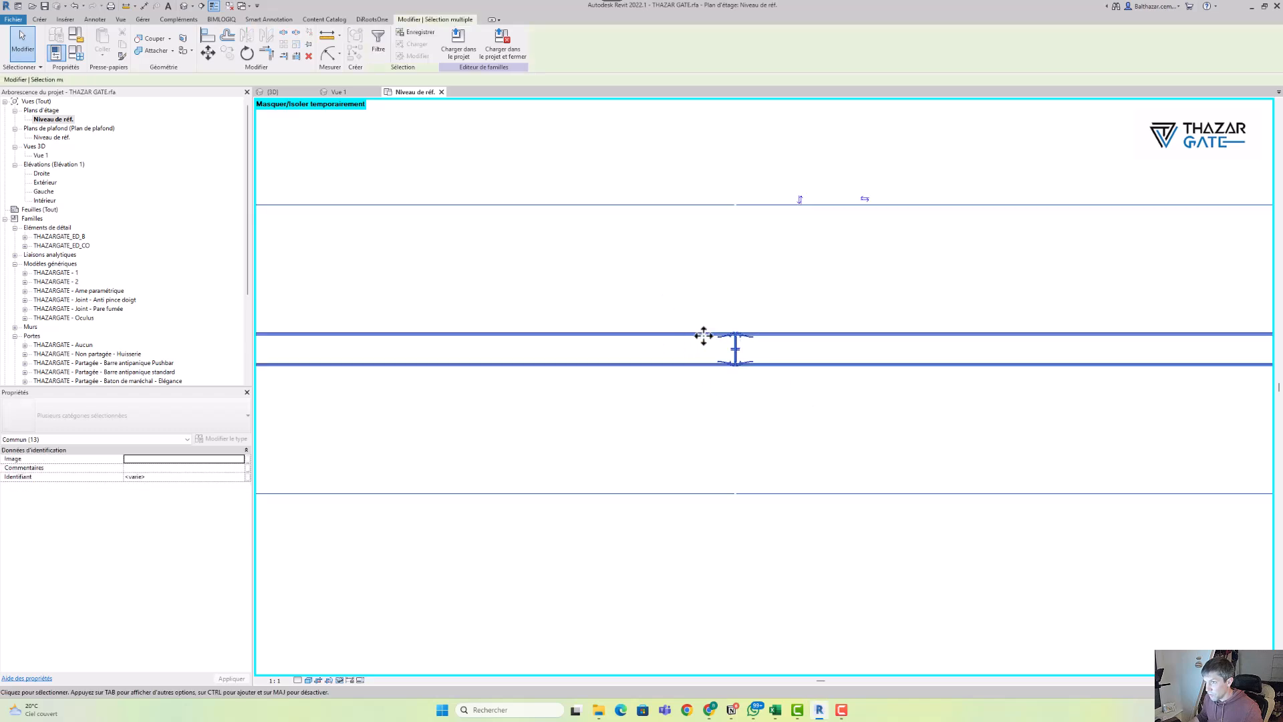
pyautogui.click(481, 272)
# Turn off Plan/Plan de faux-plafond visibility for the four H 500 protection plates and temporarily hide them
pyautogui.scroll(1, 657, 346)
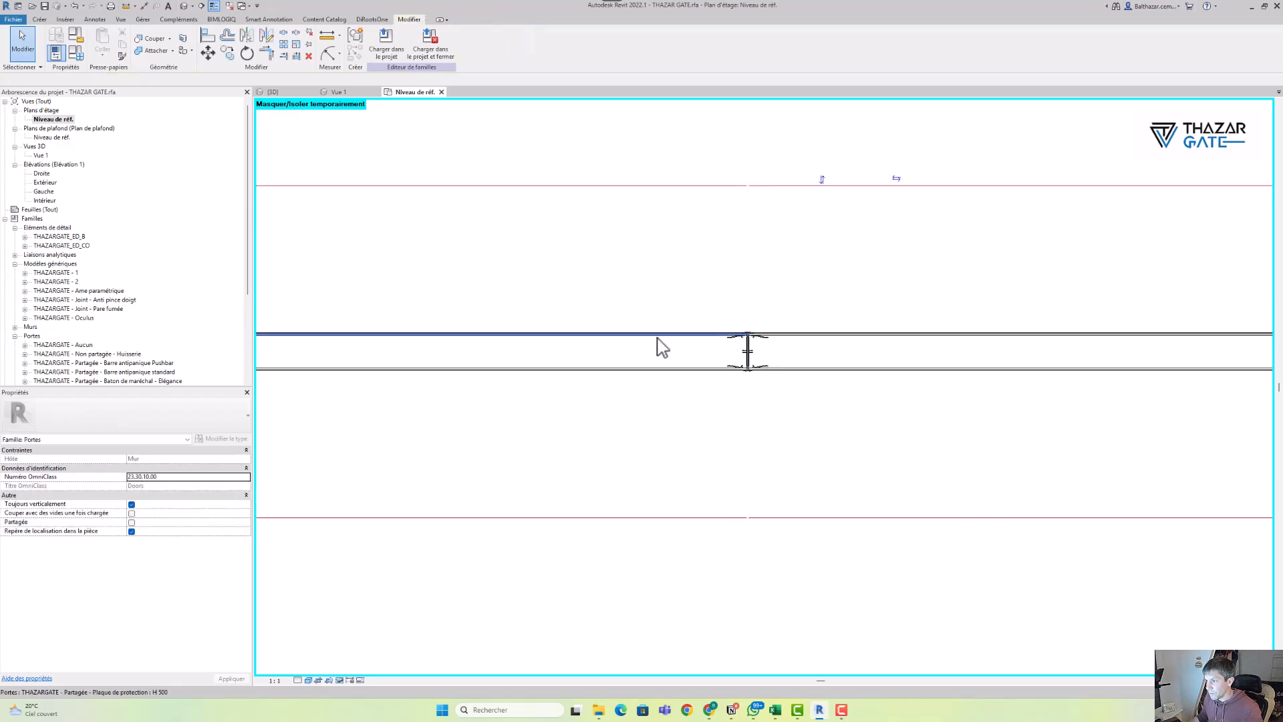
pyautogui.rightClick(641, 189)
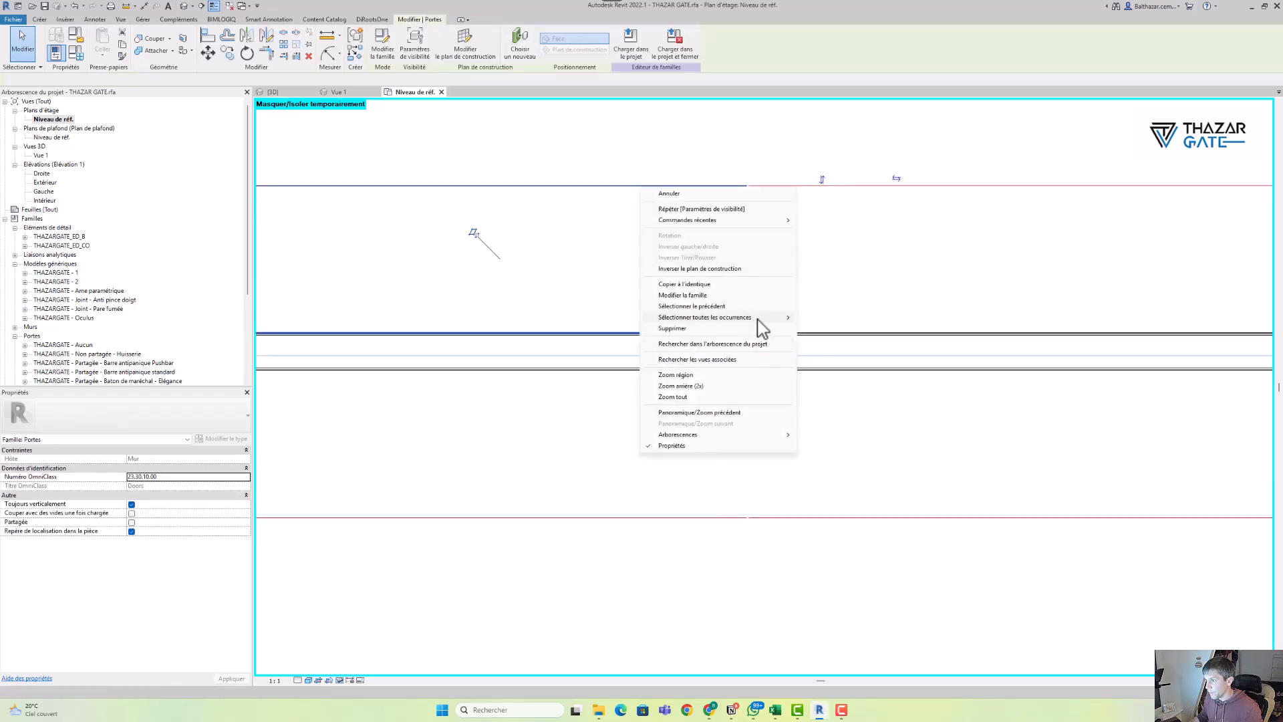
pyautogui.moveTo(762, 318)
pyautogui.click(832, 319)
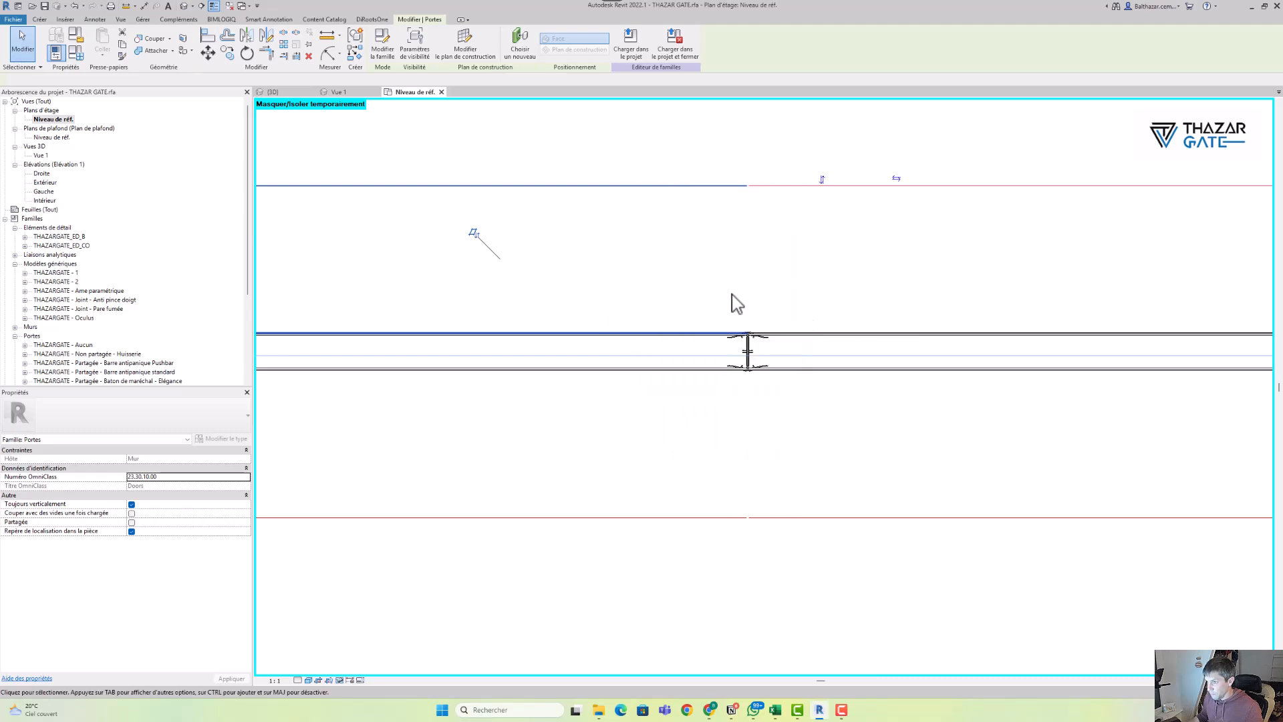
pyautogui.click(416, 50)
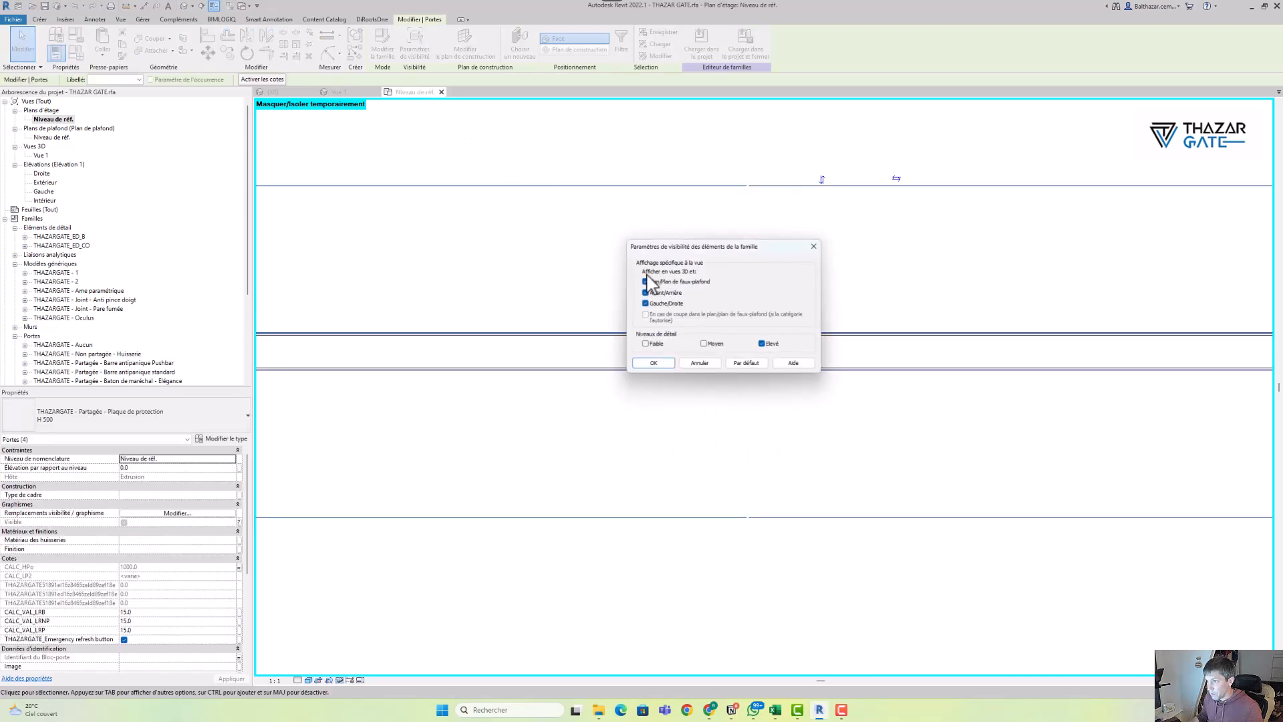
pyautogui.click(658, 365)
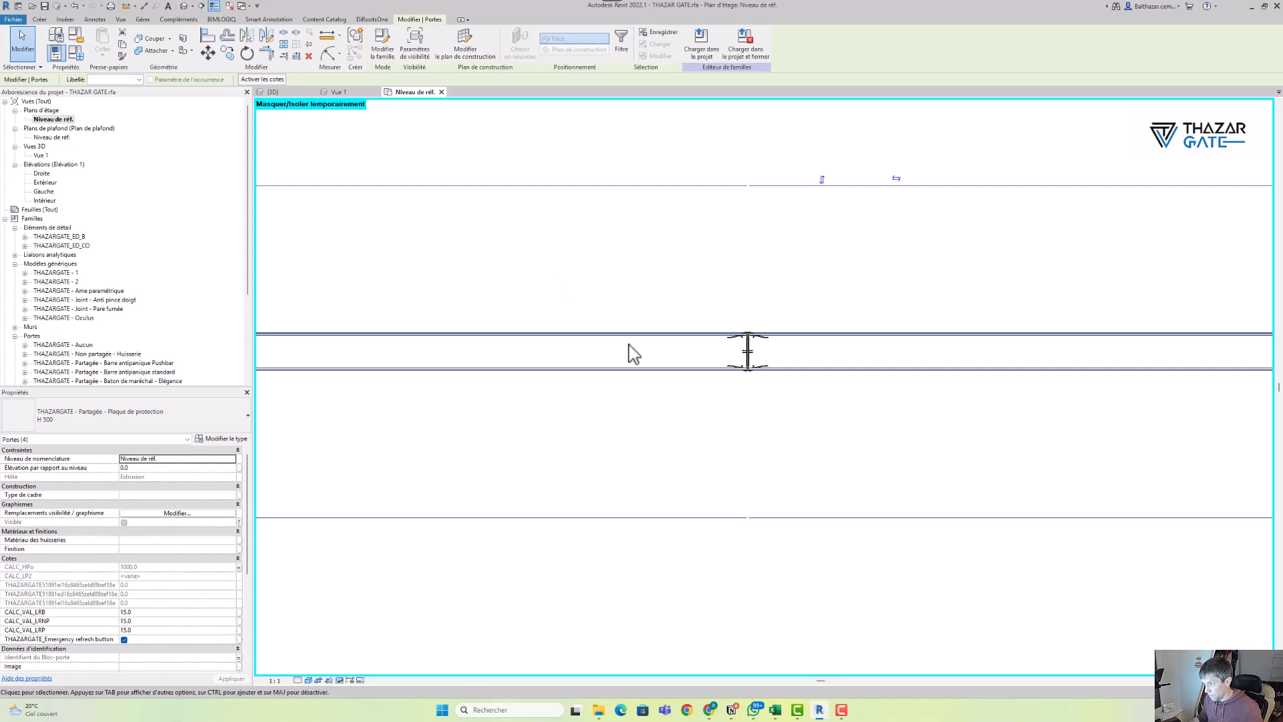
pyautogui.click(648, 351)
# Turn off Plan/Plan de faux-plafond visibility for the four Décor - Simple panels and temporarily hide them
pyautogui.rightClick(658, 334)
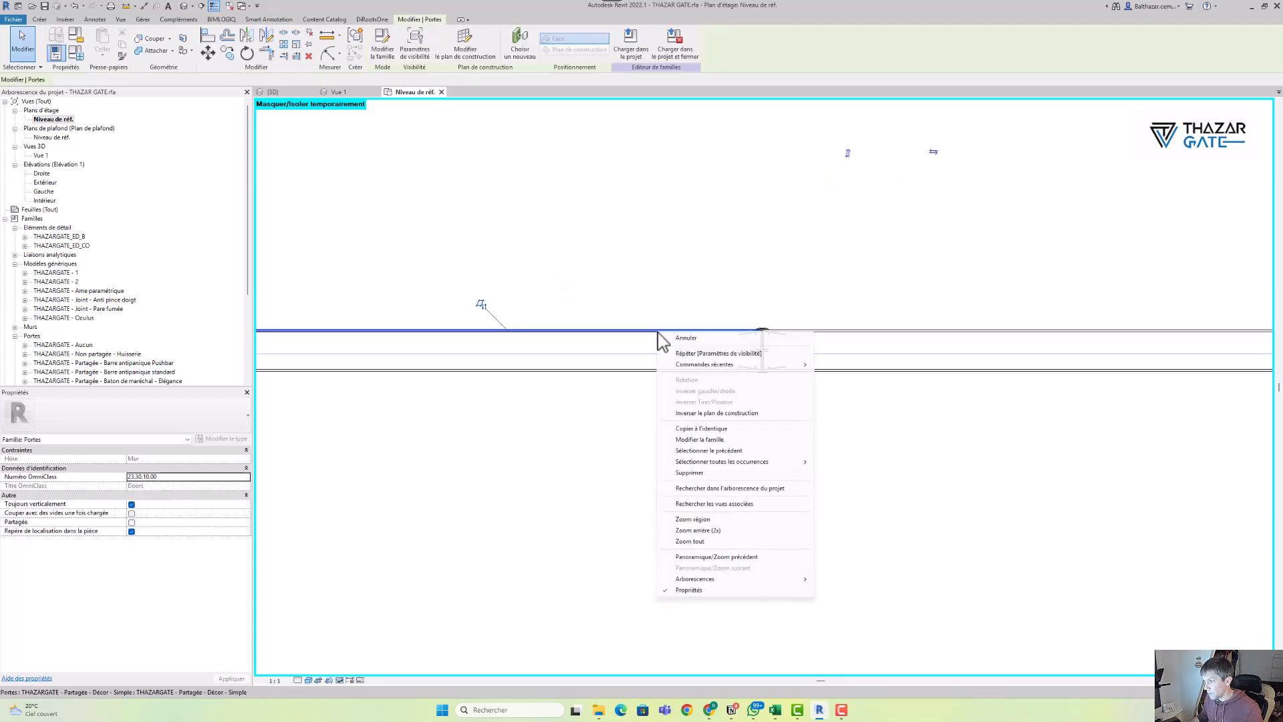
pyautogui.moveTo(739, 461)
pyautogui.click(836, 464)
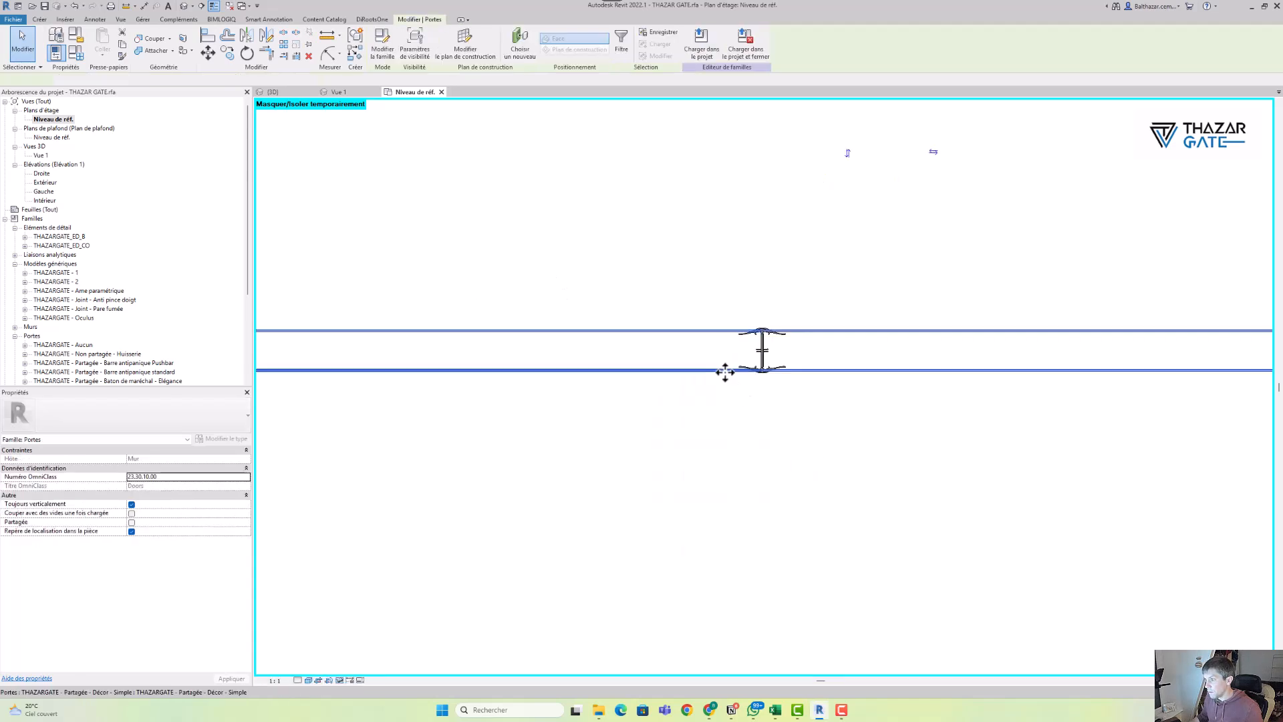
pyautogui.click(415, 54)
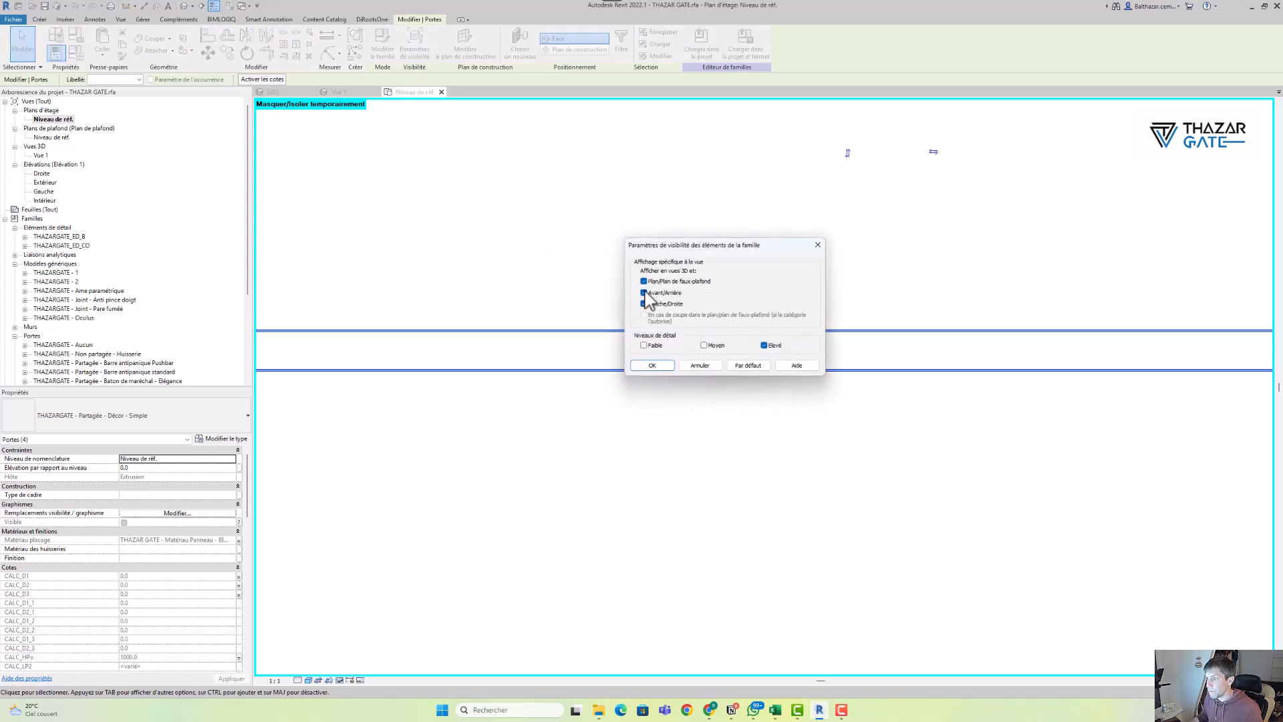
pyautogui.click(654, 366)
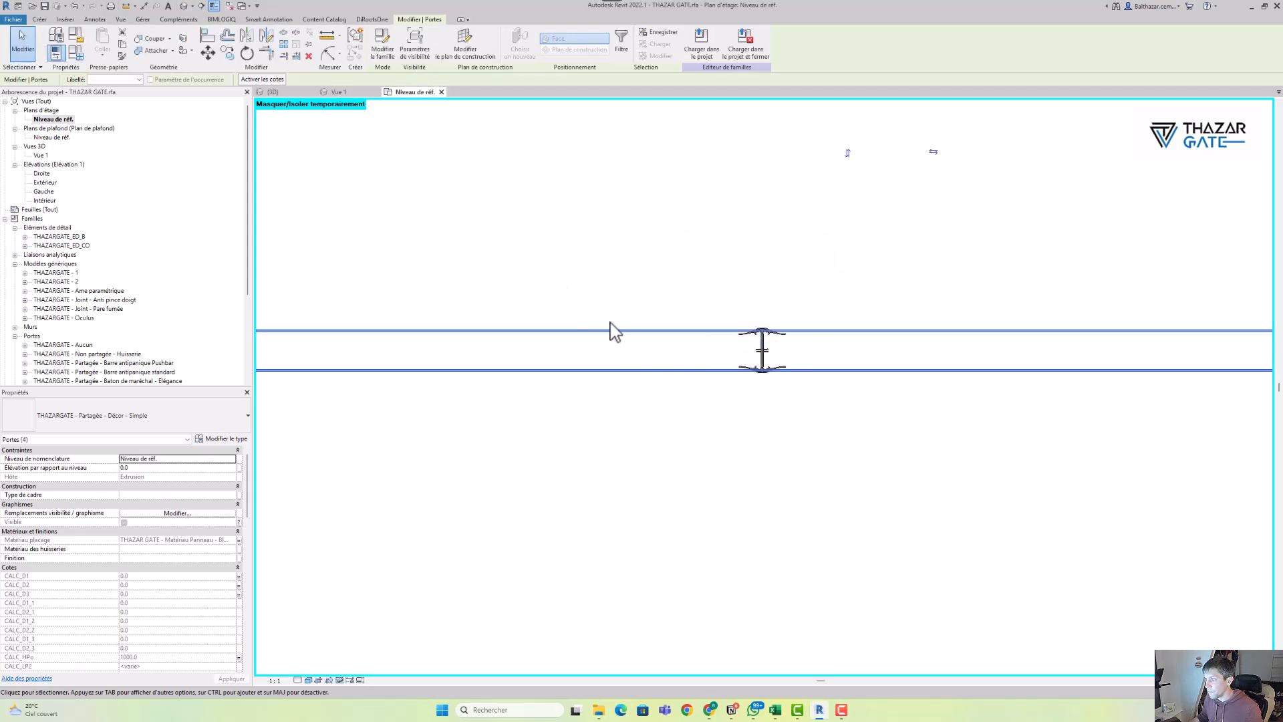
pyautogui.scroll(2, 660, 332)
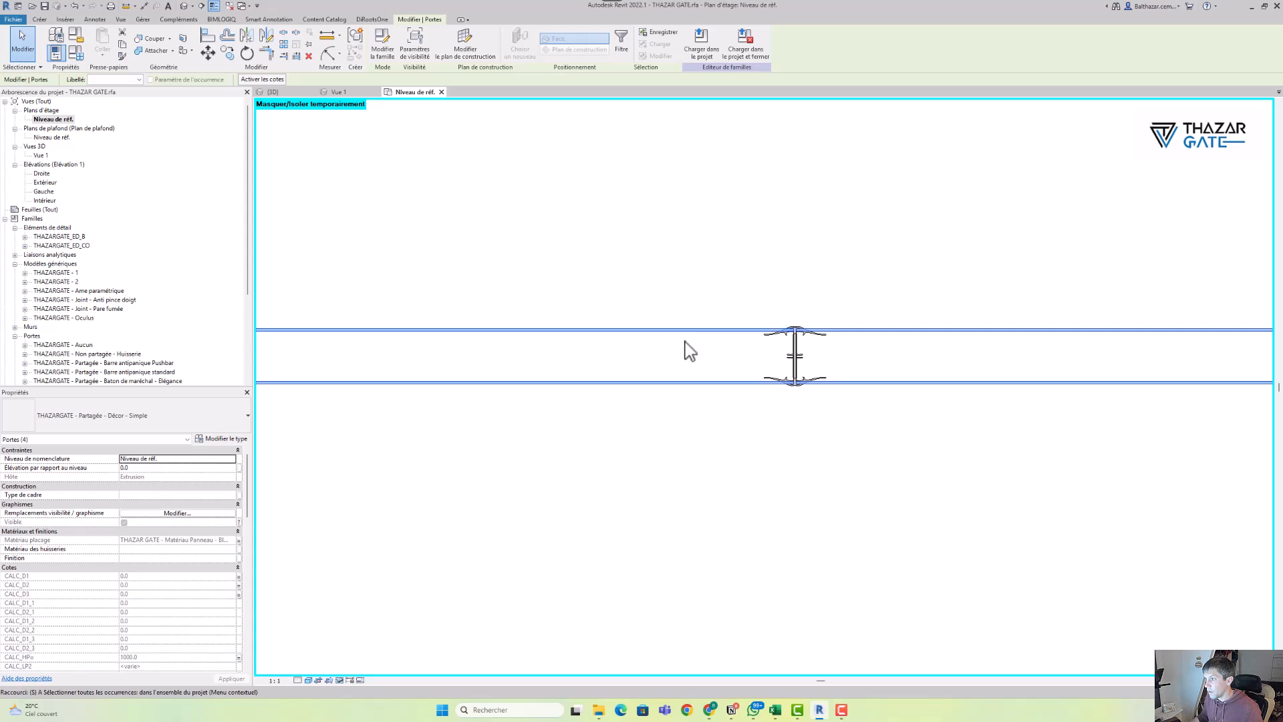
pyautogui.click(691, 351)
# Turn off Plan/Plan de faux-plafond visibility for the two Joint - Anti pince doigt seals between the leaves
pyautogui.click(785, 339)
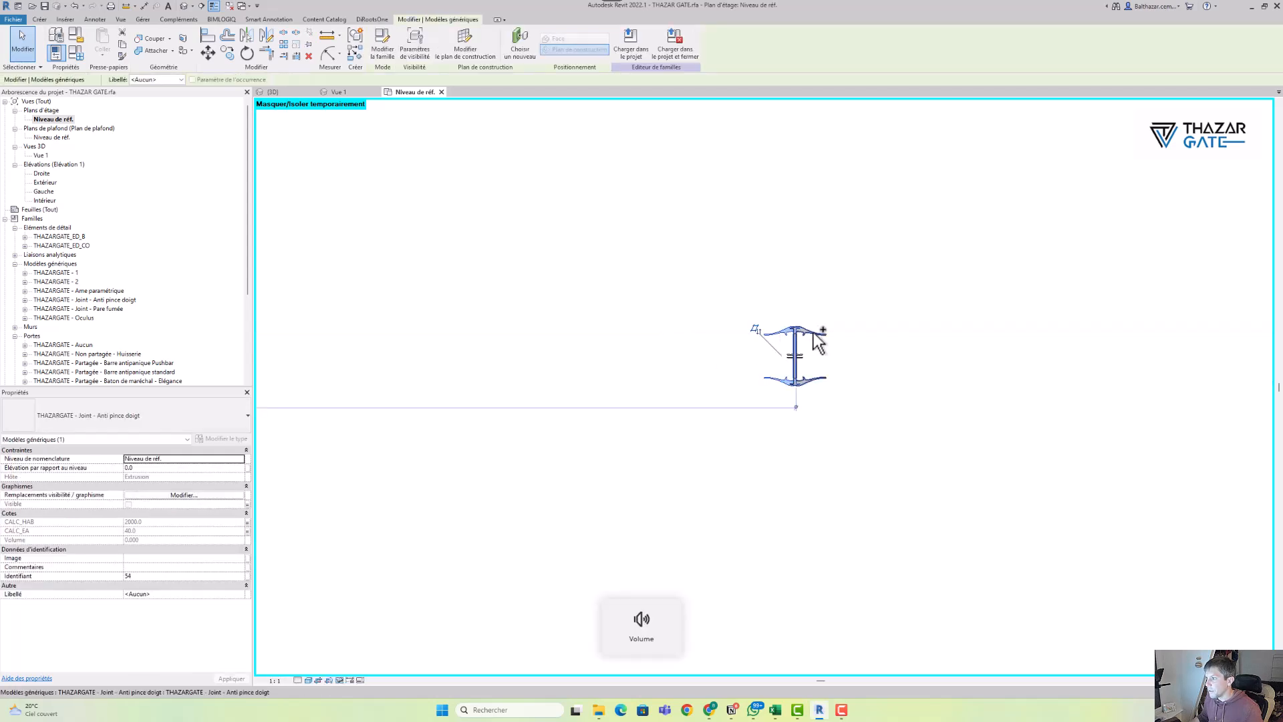
pyautogui.keyDown('ctrl'); pyautogui.click(813, 334); pyautogui.keyUp('ctrl')
pyautogui.click(414, 48)
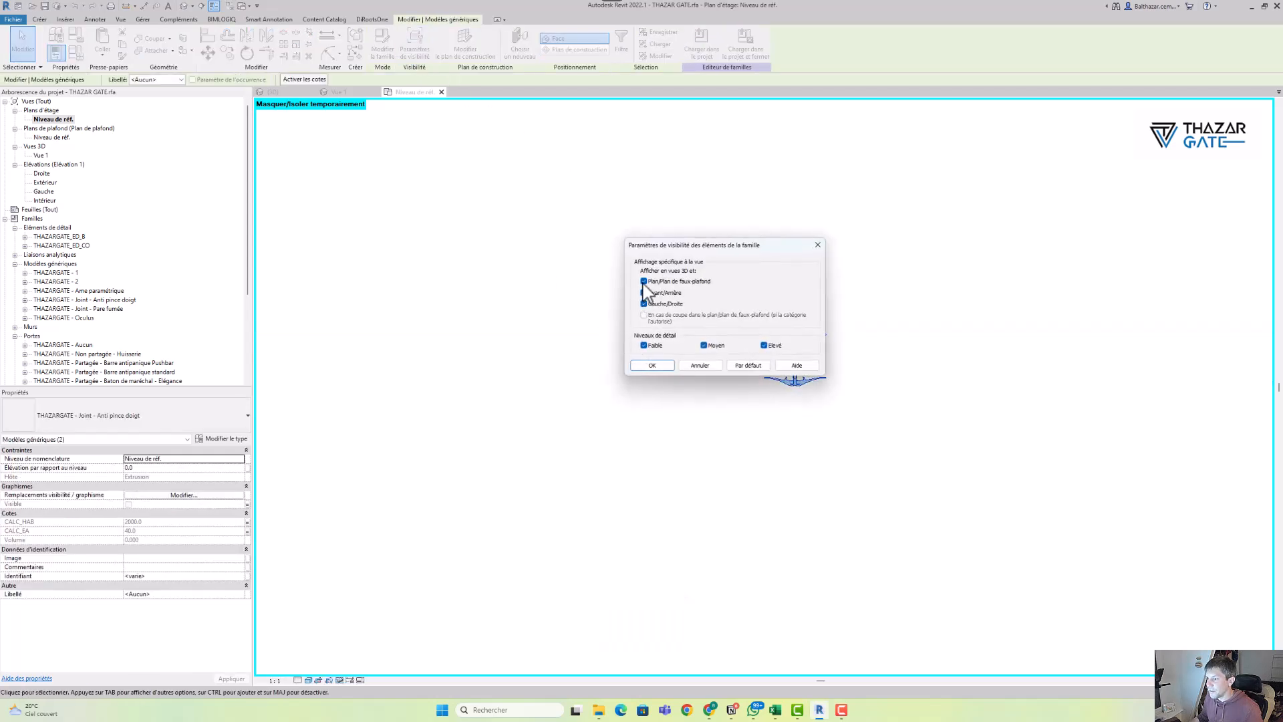
pyautogui.click(640, 366)
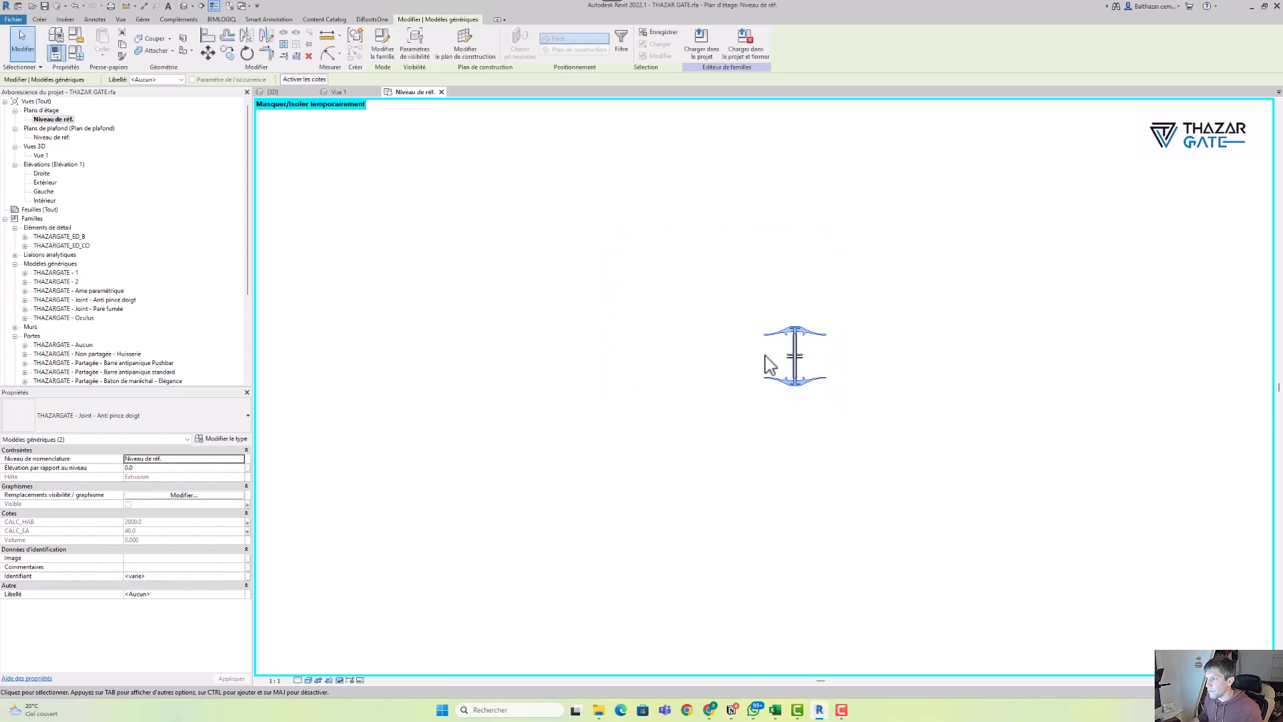
pyautogui.scroll(1, 781, 361)
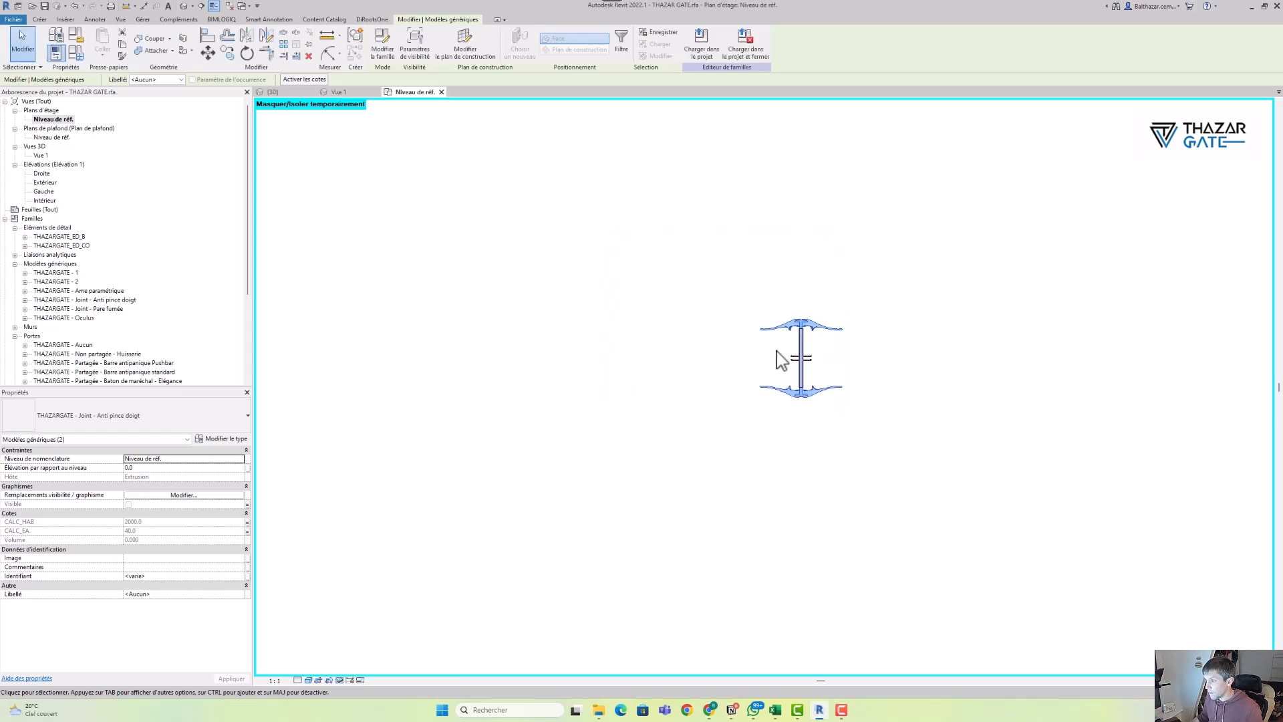
# Temporarily hide the two Joint - Anti pince doigt seals between the leaves
pyautogui.scroll(2, 781, 361)
pyautogui.scroll(-3, 778, 364)
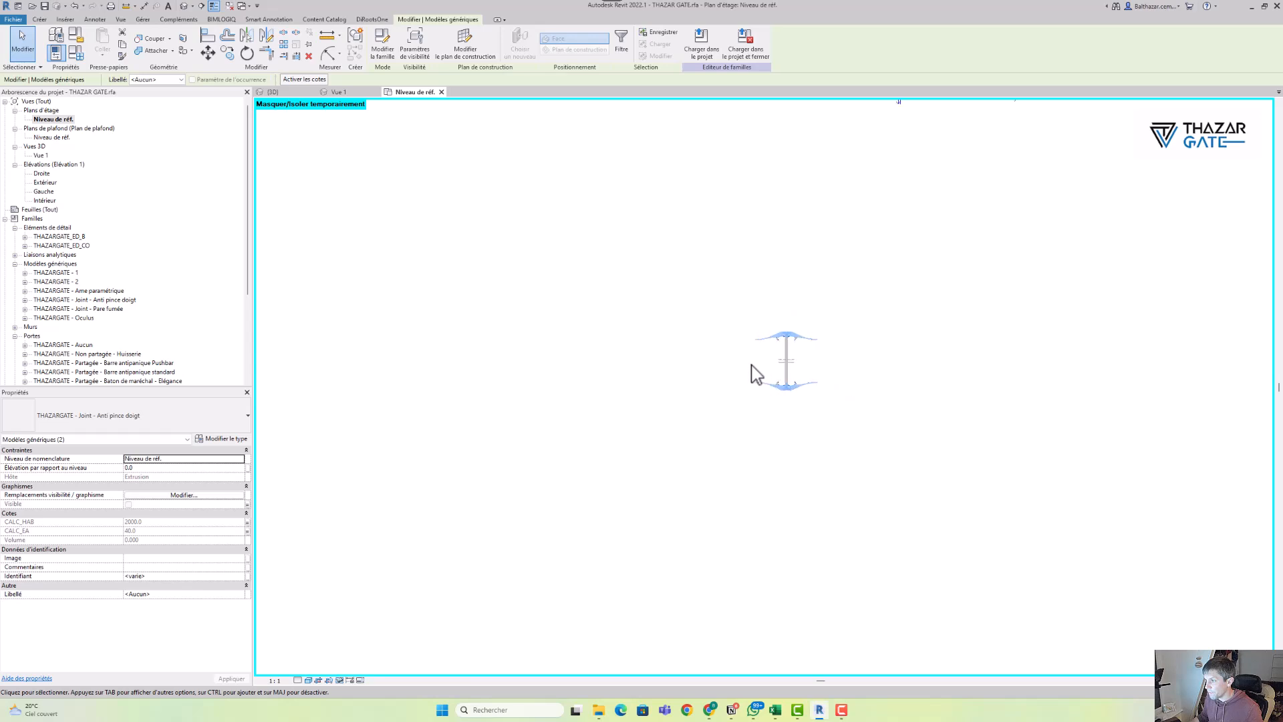
pyautogui.moveTo(754, 372); pyautogui.dragTo(637, 372, button='middle')
pyautogui.click(638, 373)
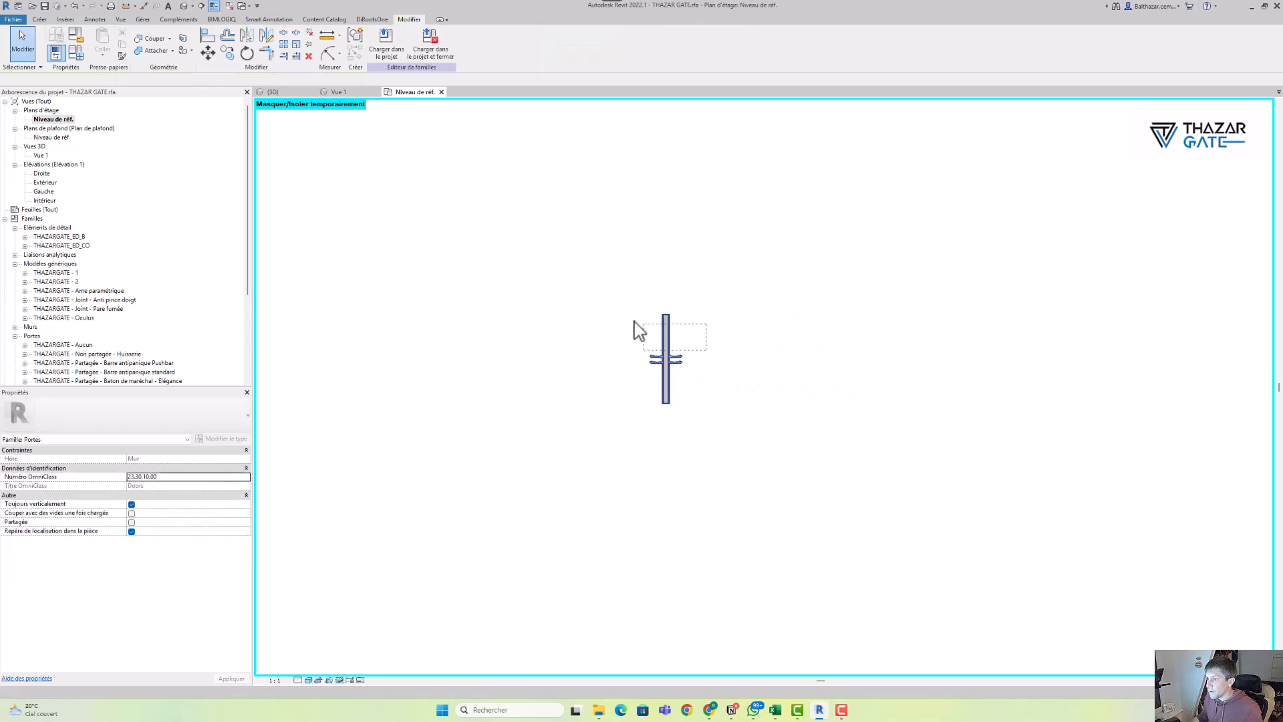
# Turn off Plan/Plan de faux-plafond visibility for the two Joint - Pare fumée seals and temporarily hide them
pyautogui.click(664, 344)
pyautogui.click(415, 47)
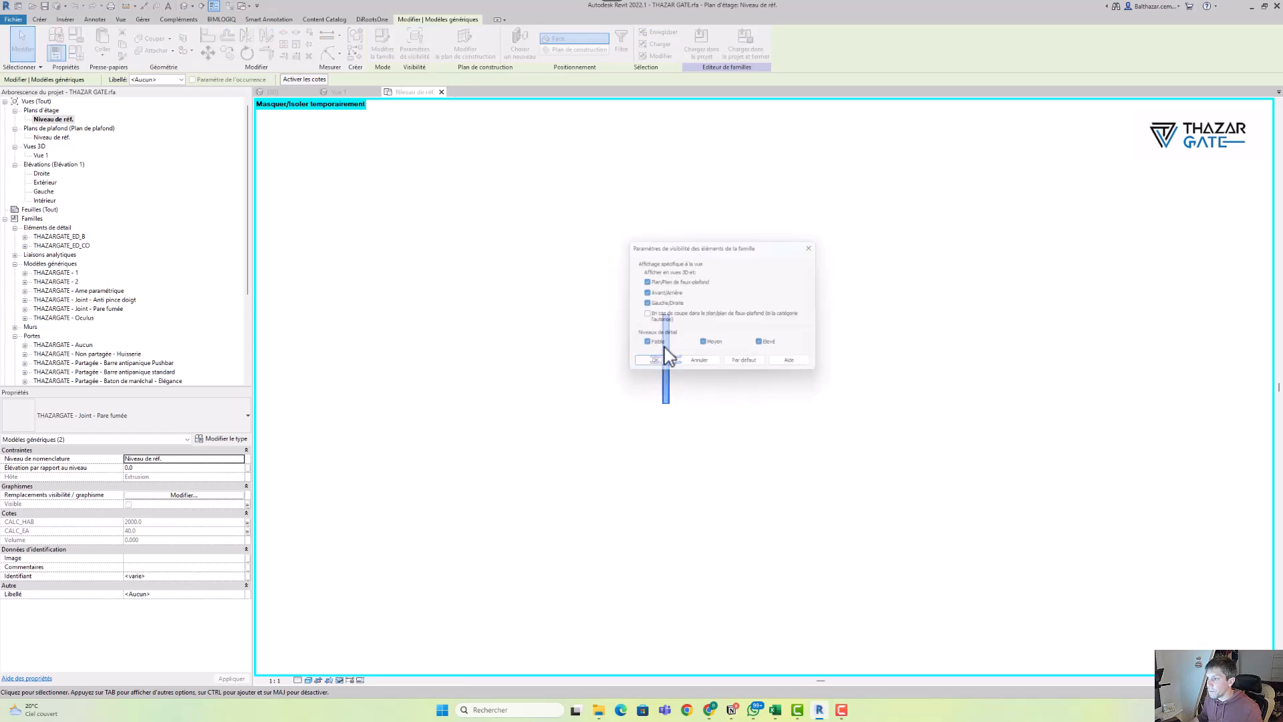
pyautogui.click(654, 366)
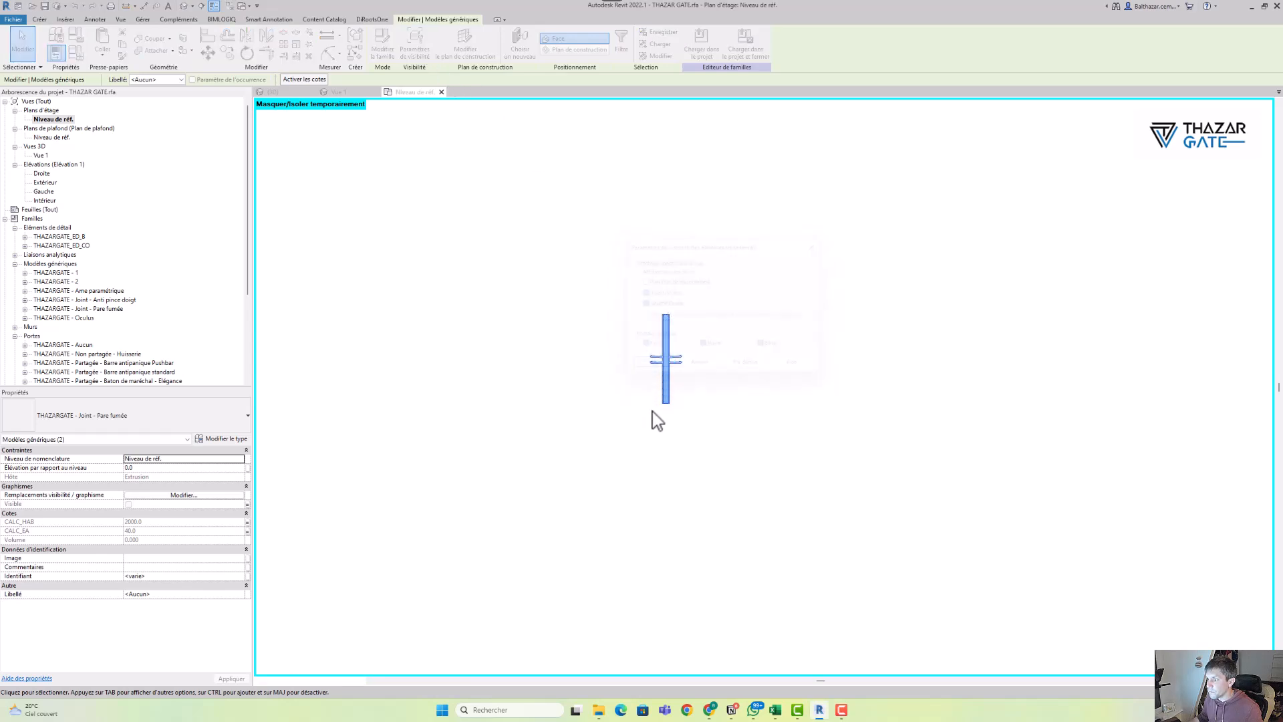
pyautogui.click(657, 389)
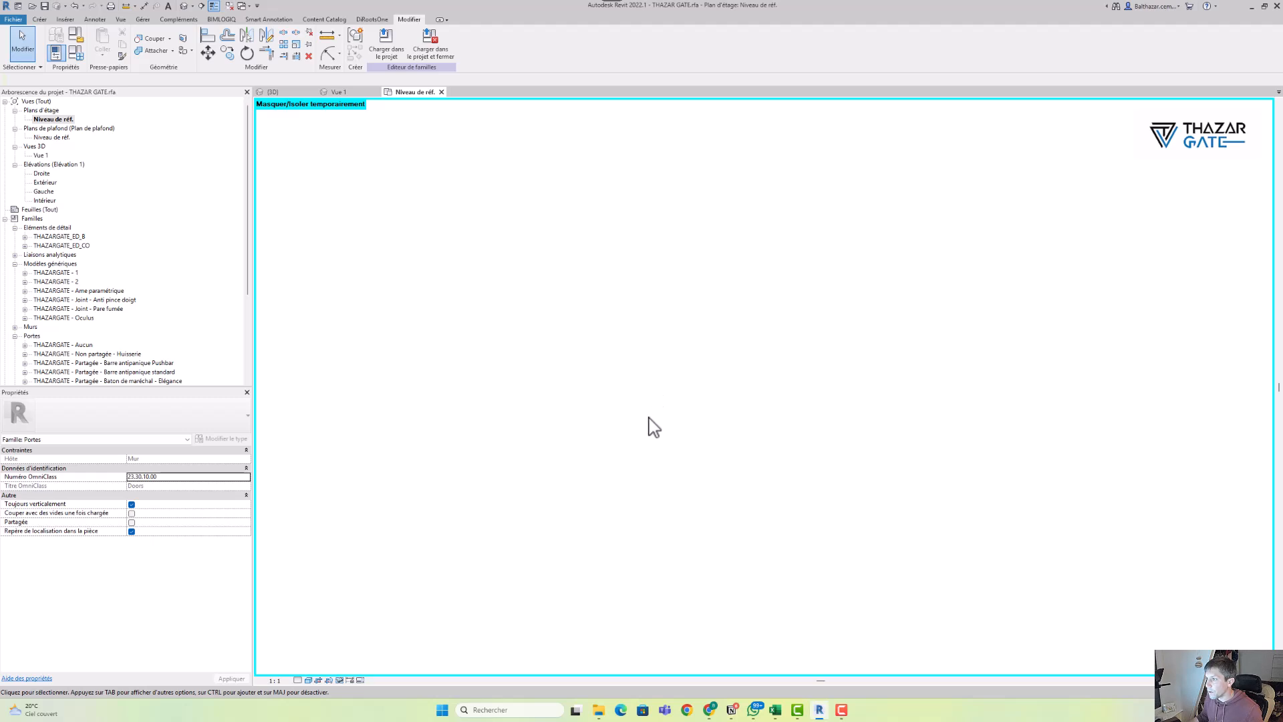
# Reset the temporary hide in the reference level plan and turn on the cut visibility preview (Aperçu de la visibilité activé)
pyautogui.scroll(-4, 653, 426)
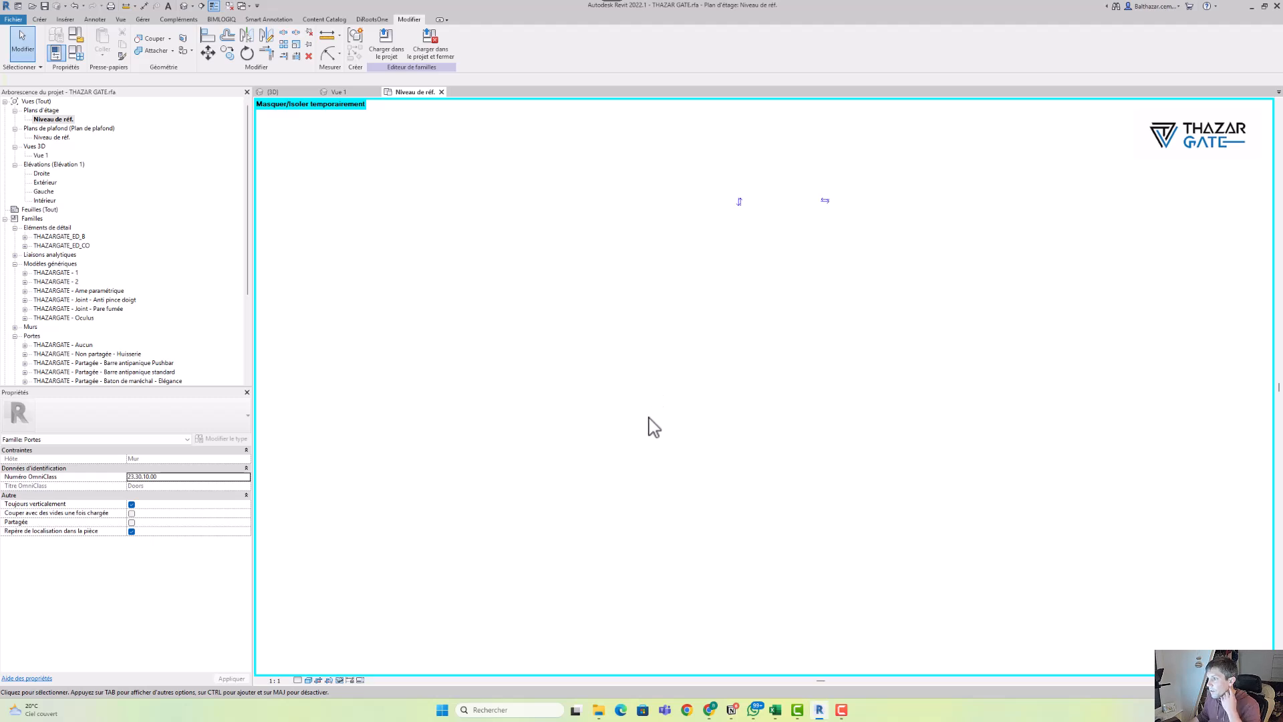
pyautogui.click(338, 681)
pyautogui.click(374, 664)
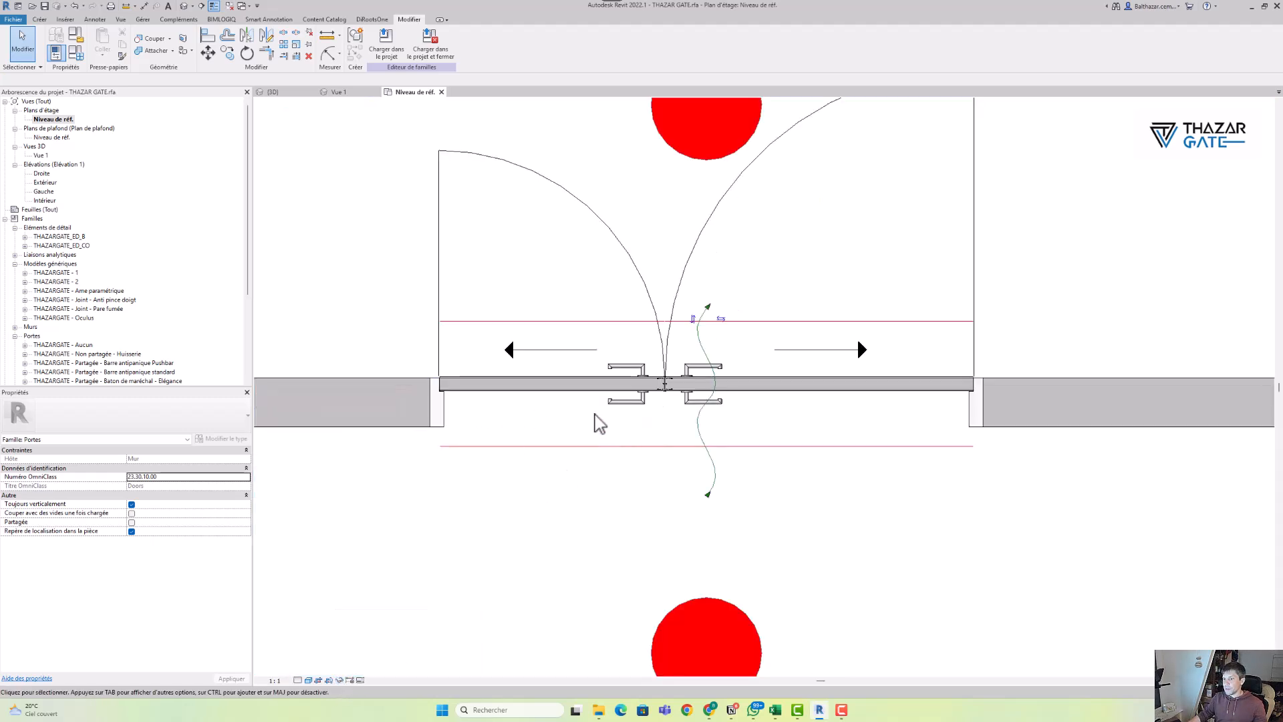
pyautogui.click(361, 679)
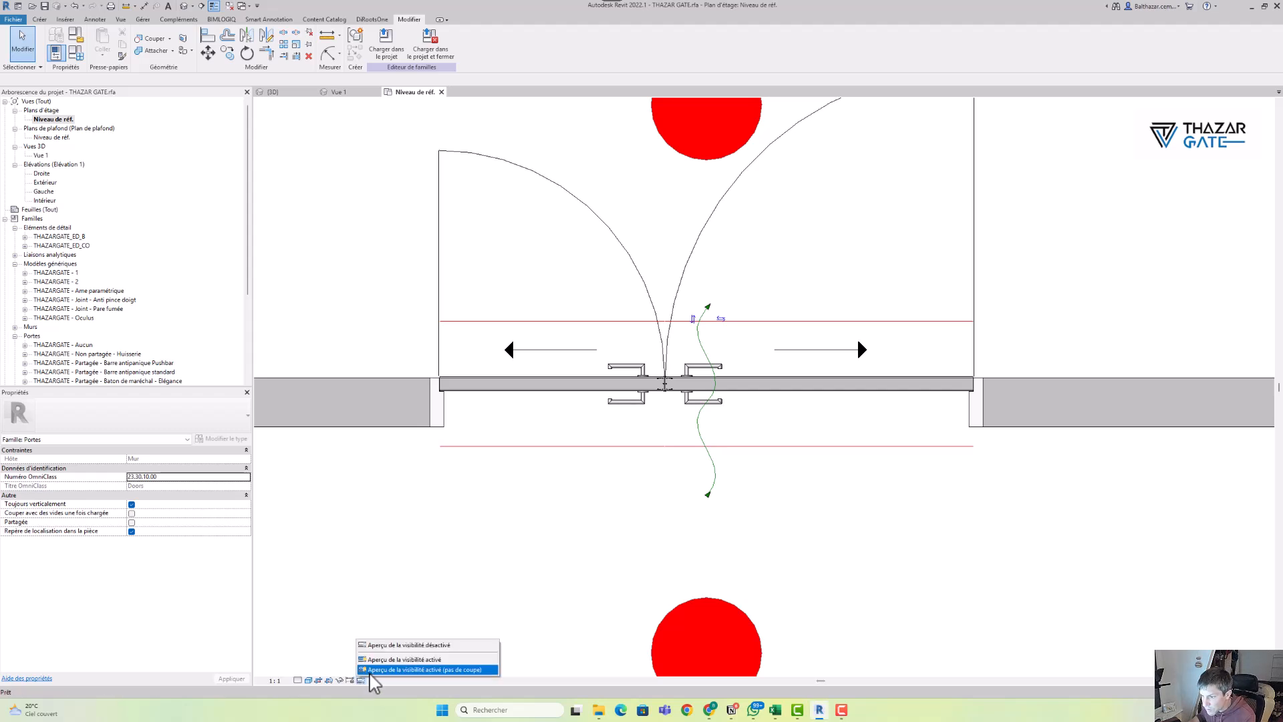
pyautogui.click(417, 661)
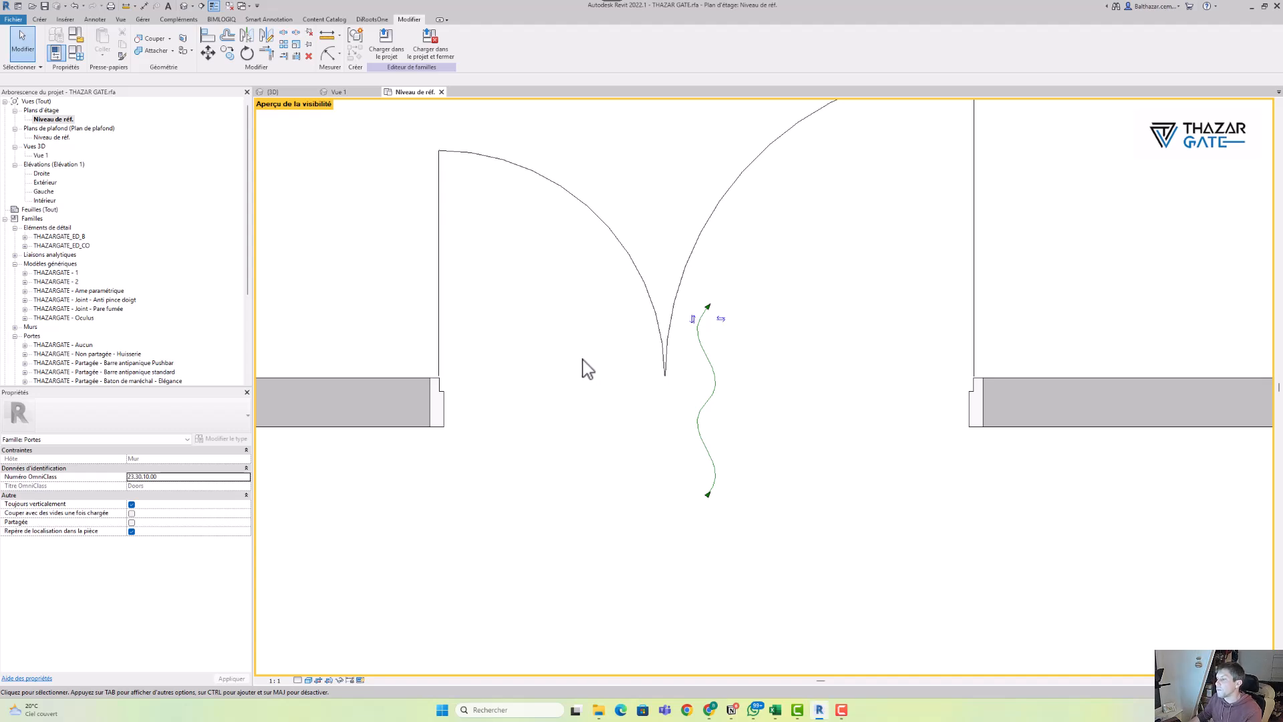
# Examine the previewed plan of the double door, including the swing arcs and the frame profile at the wall end
pyautogui.moveTo(584, 367)
pyautogui.mouseDown(button='middle')
pyautogui.moveTo(607, 444)
pyautogui.moveTo(590, 461)
pyautogui.mouseUp(button='middle')
pyautogui.moveTo(591, 509); pyautogui.dragTo(597, 510, button='middle')
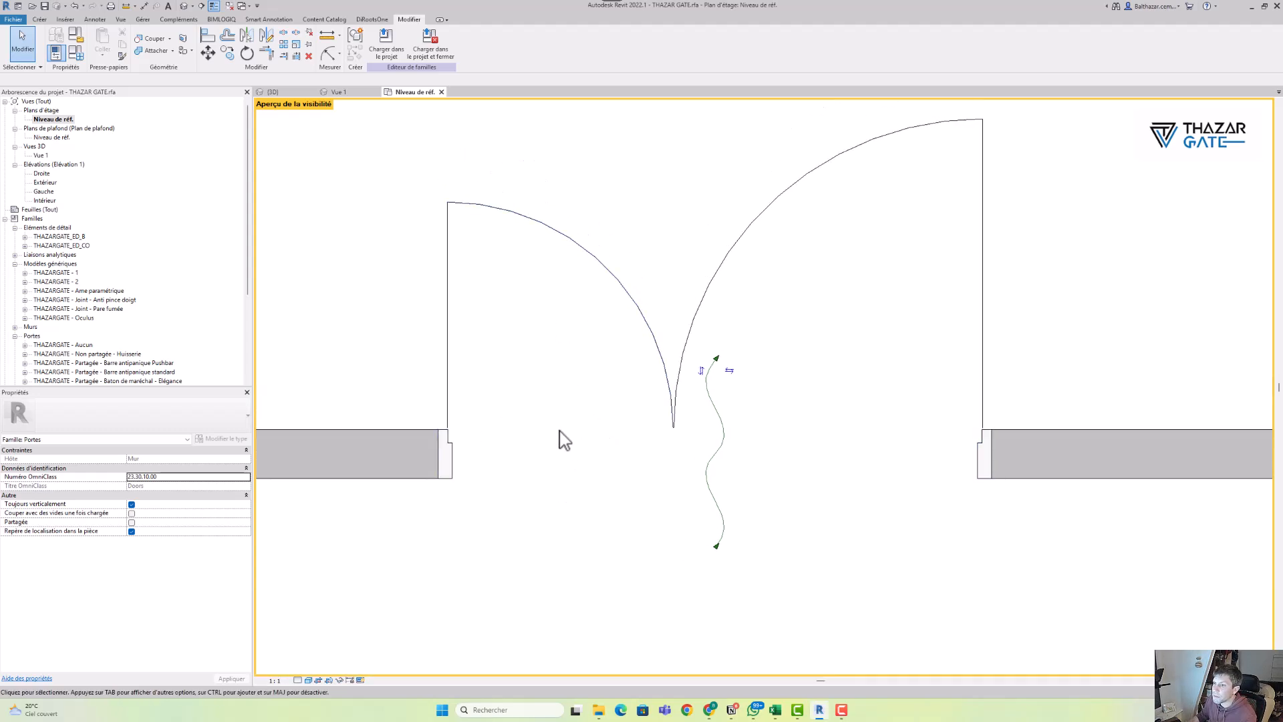
pyautogui.scroll(-2, 526, 453)
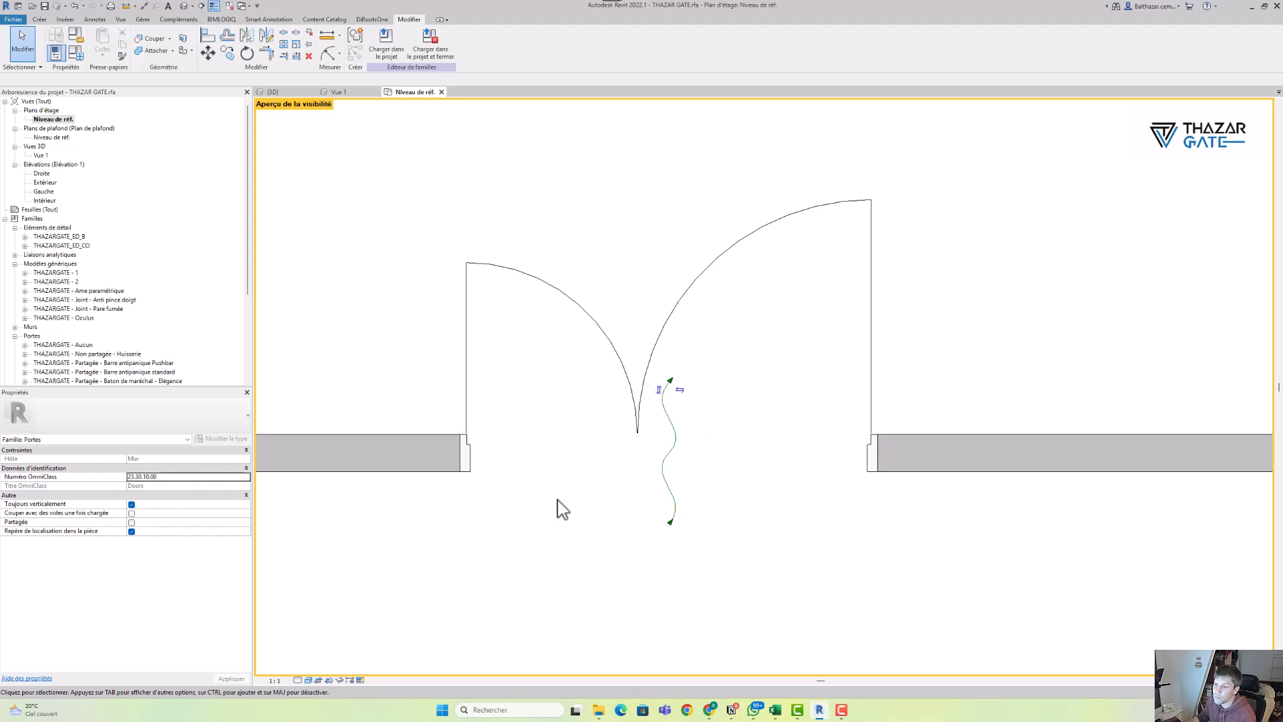
pyautogui.moveTo(514, 528); pyautogui.dragTo(524, 524, button='middle')
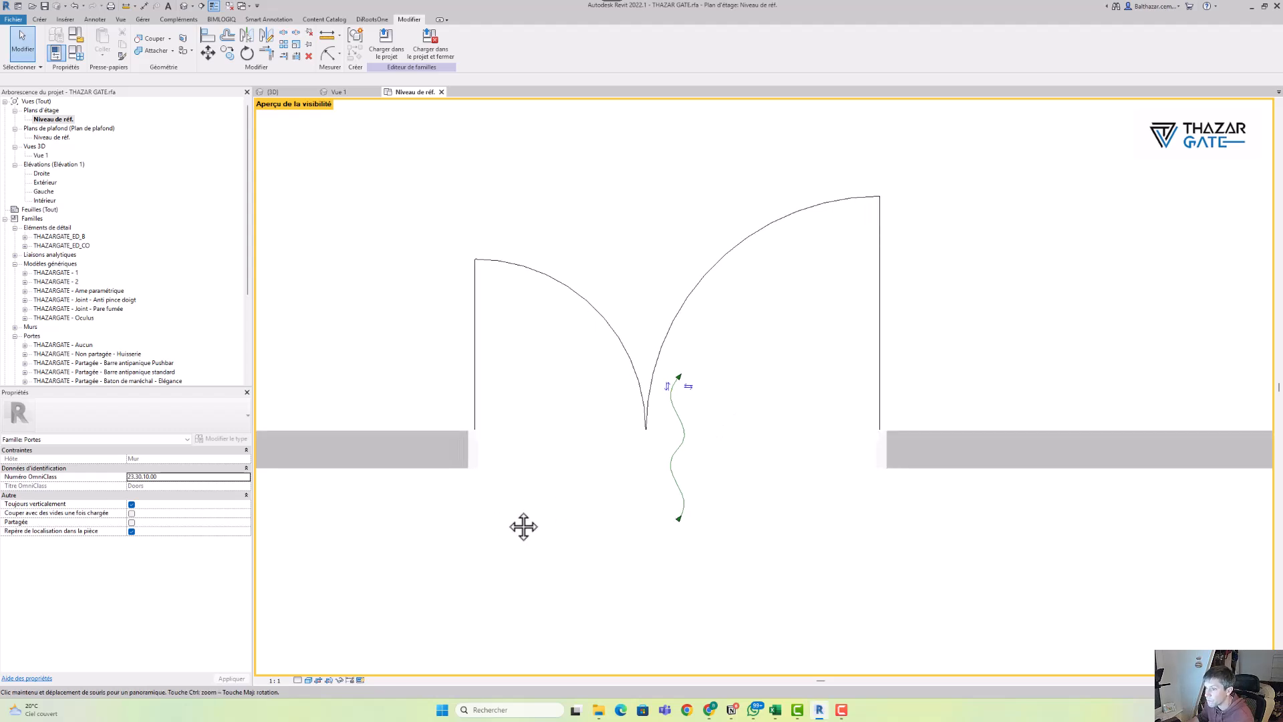
pyautogui.scroll(10, 422, 441)
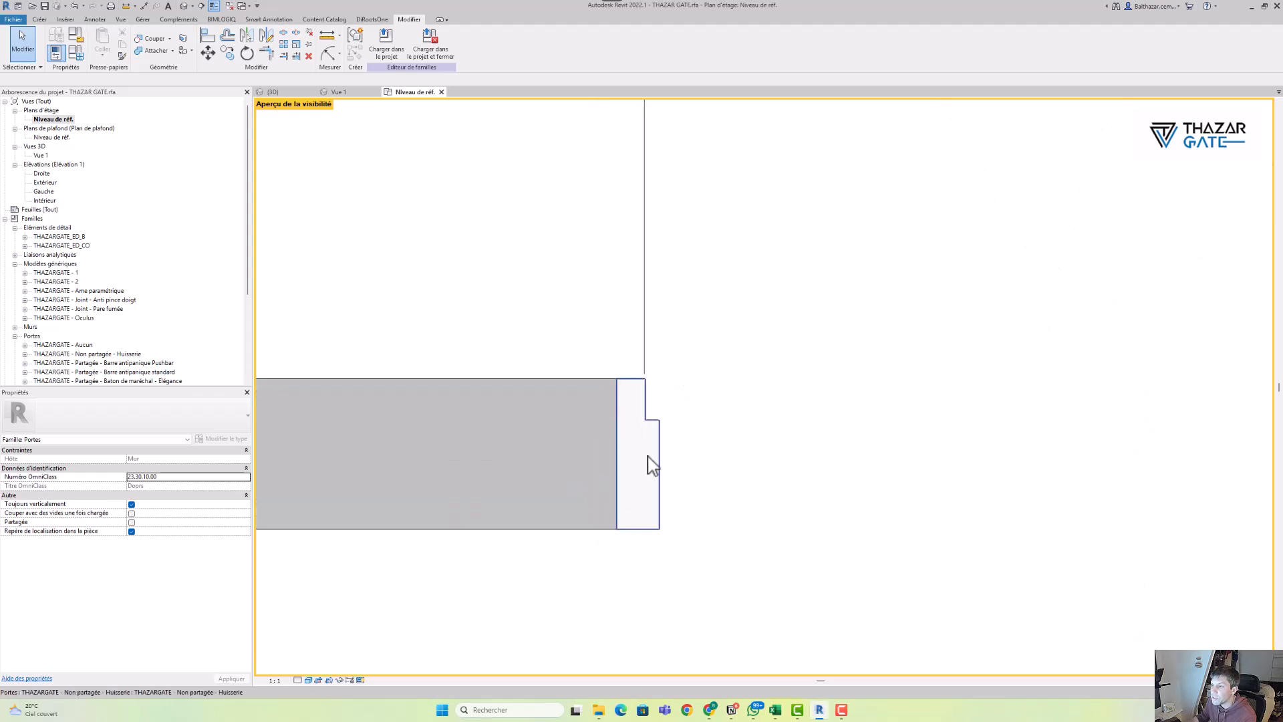
pyautogui.moveTo(664, 421); pyautogui.dragTo(662, 443, button='middle')
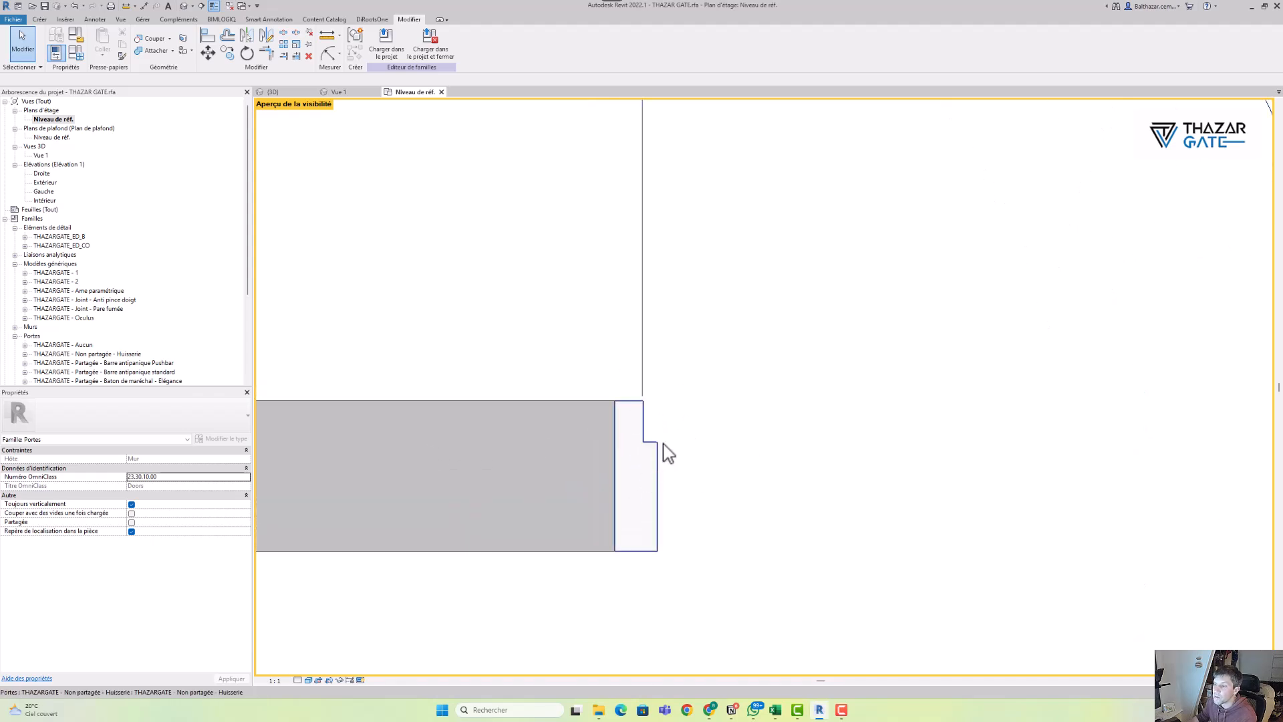
pyautogui.scroll(-2, 688, 403)
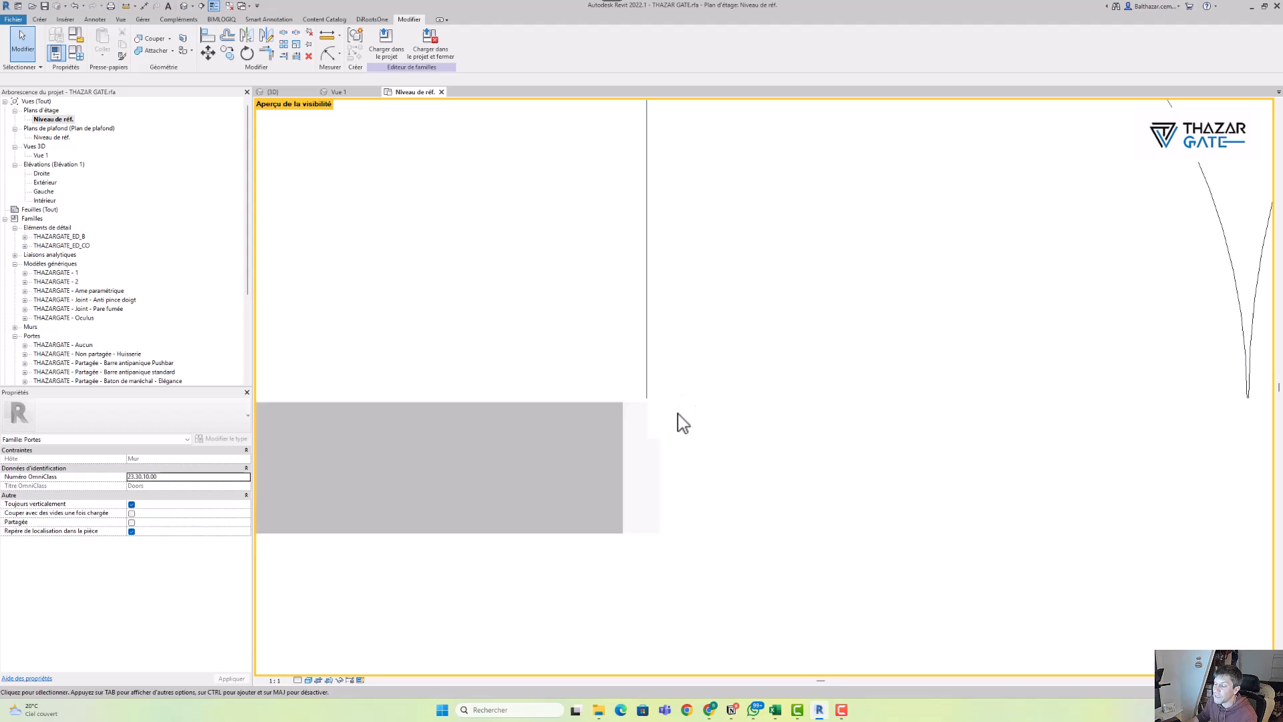
pyautogui.scroll(-4, 678, 422)
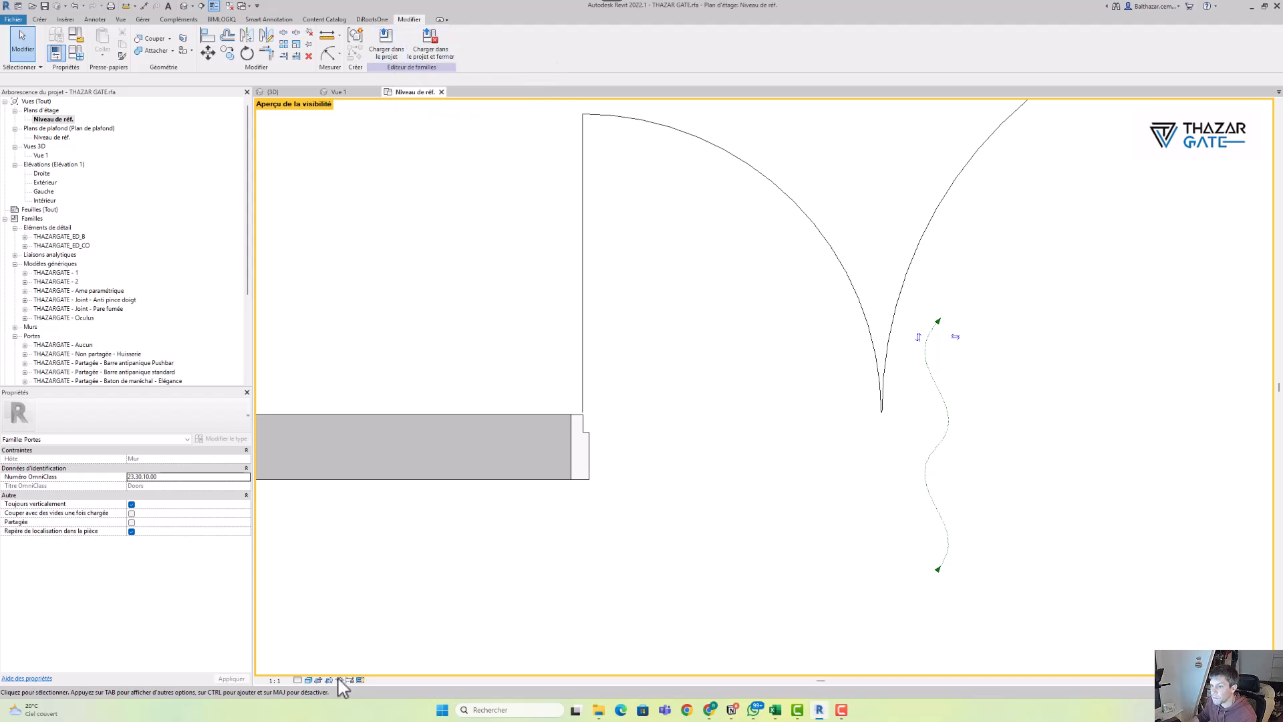
# Compare the visibility preview with its uncut option (pas de coupe), and turn the preview off
pyautogui.click(362, 681)
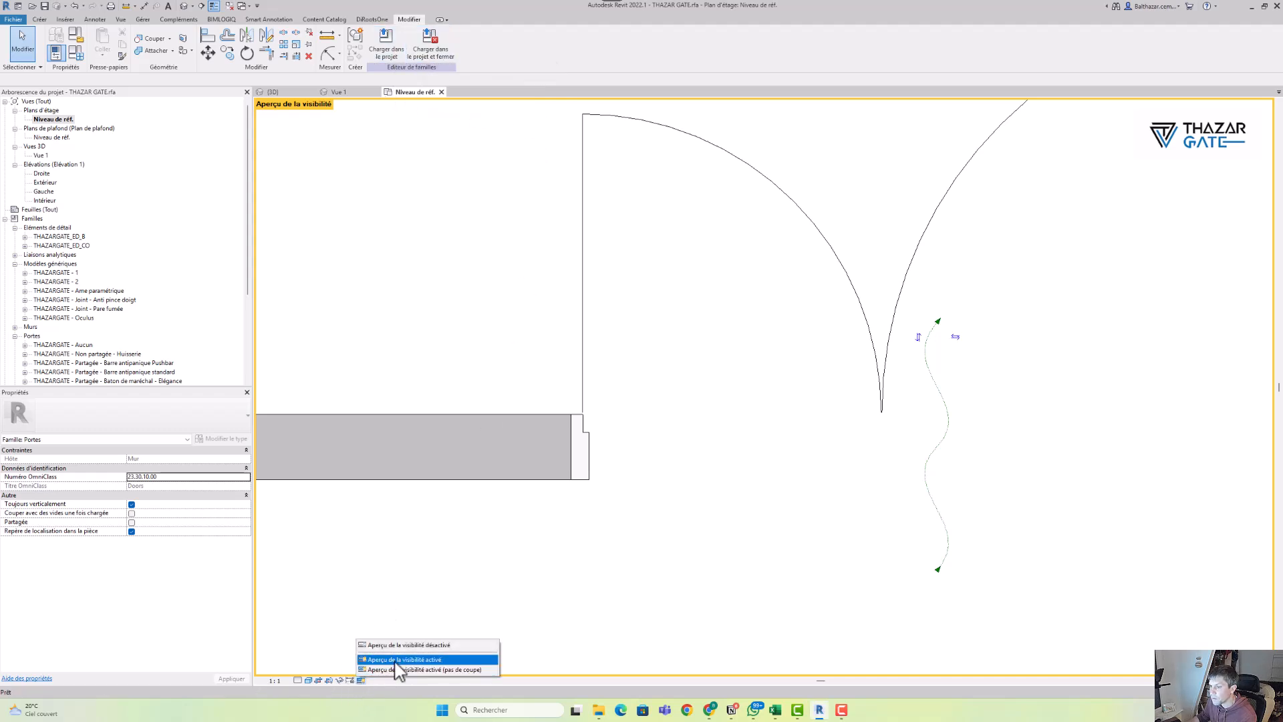
pyautogui.click(397, 660)
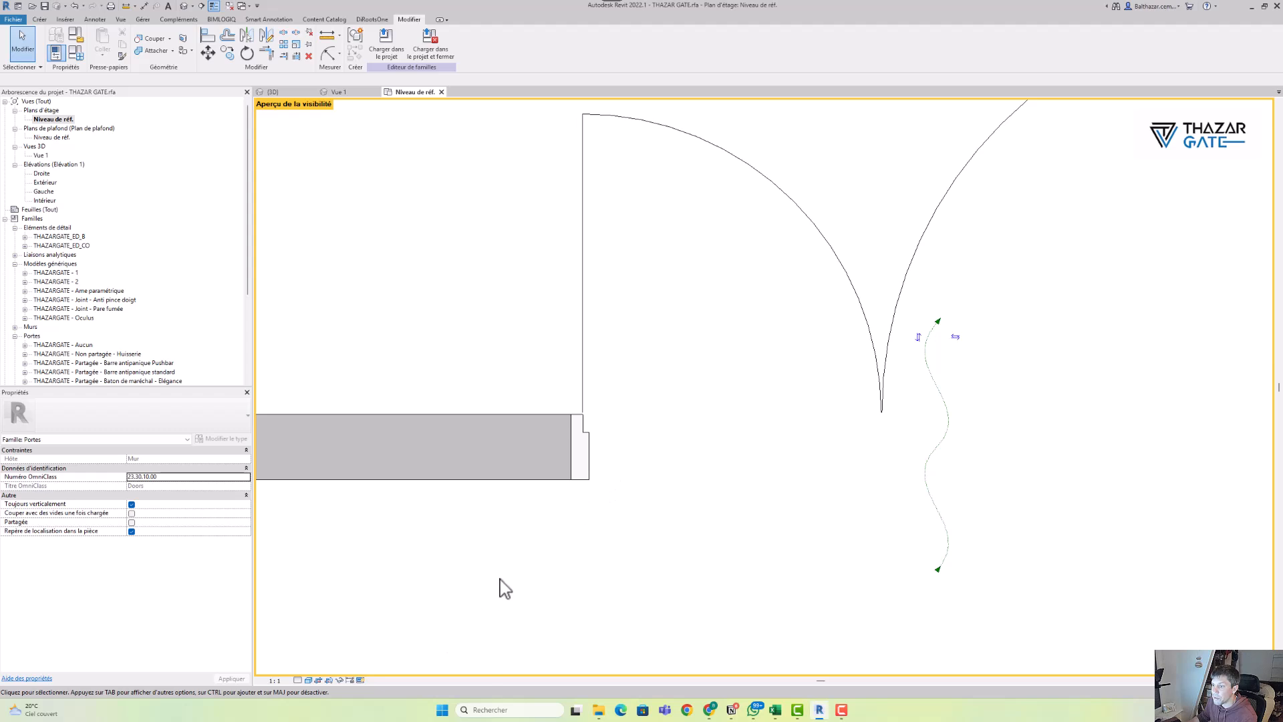
pyautogui.click(360, 682)
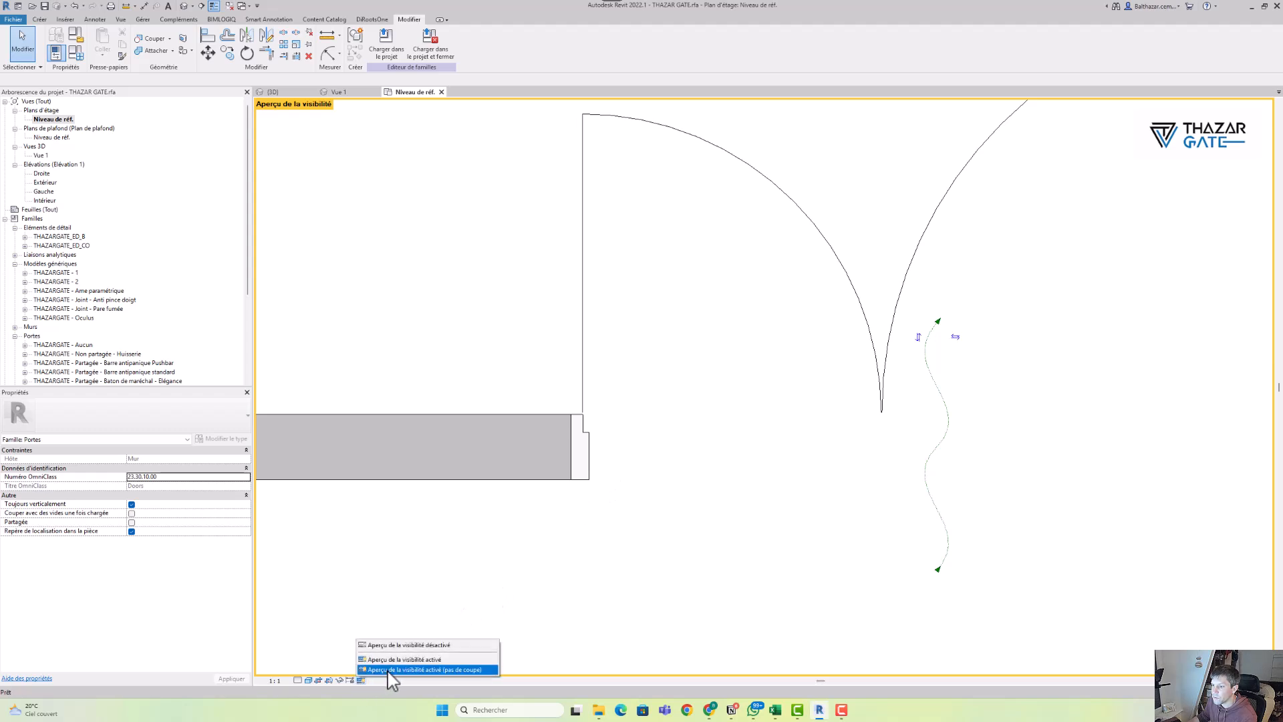
pyautogui.click(389, 669)
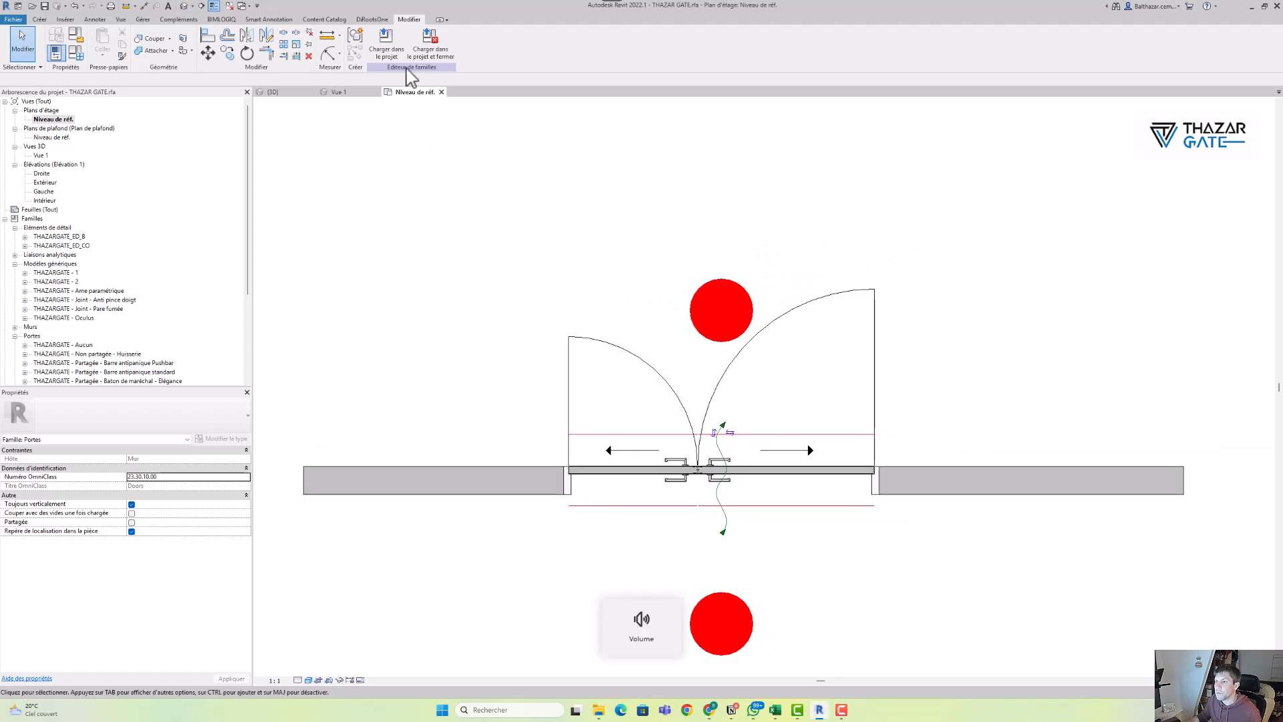
# Load the edited THAZAR GATE family into the DEMO project and open the floor plan THAZARGATE - VUE EN PLAN
pyautogui.click(386, 47)
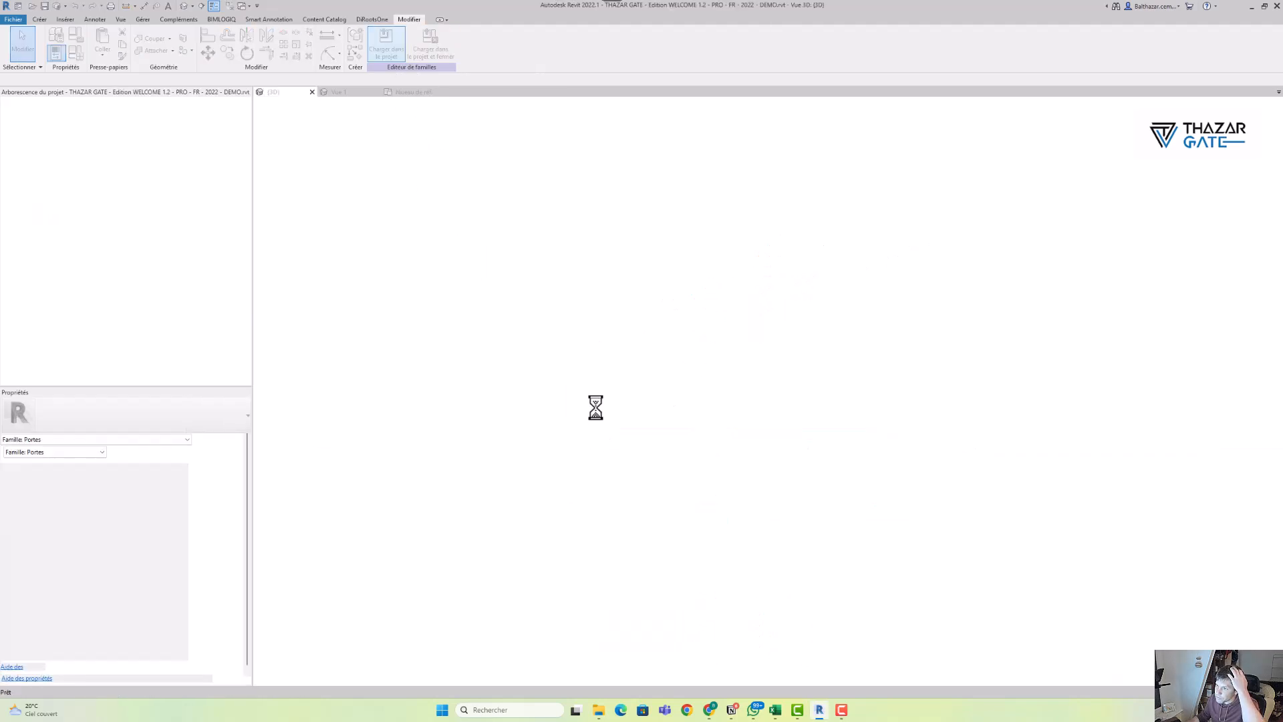
pyautogui.click(623, 322)
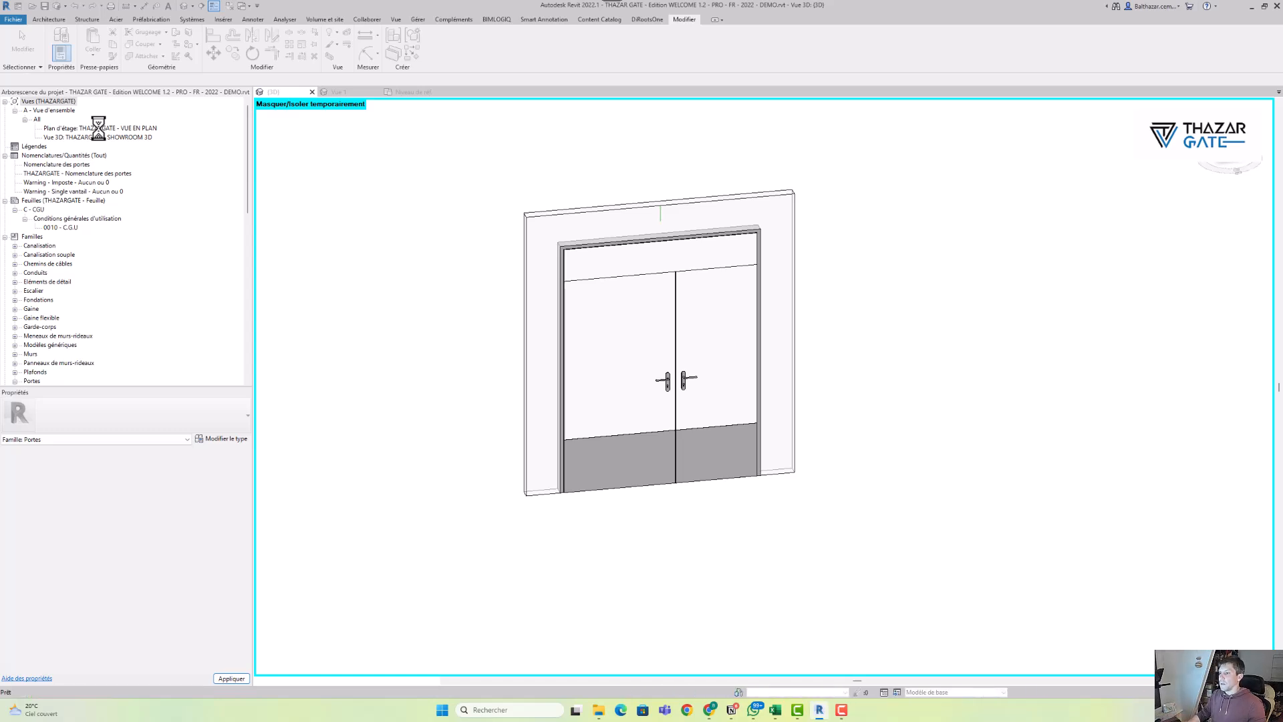
pyautogui.doubleClick(149, 129)
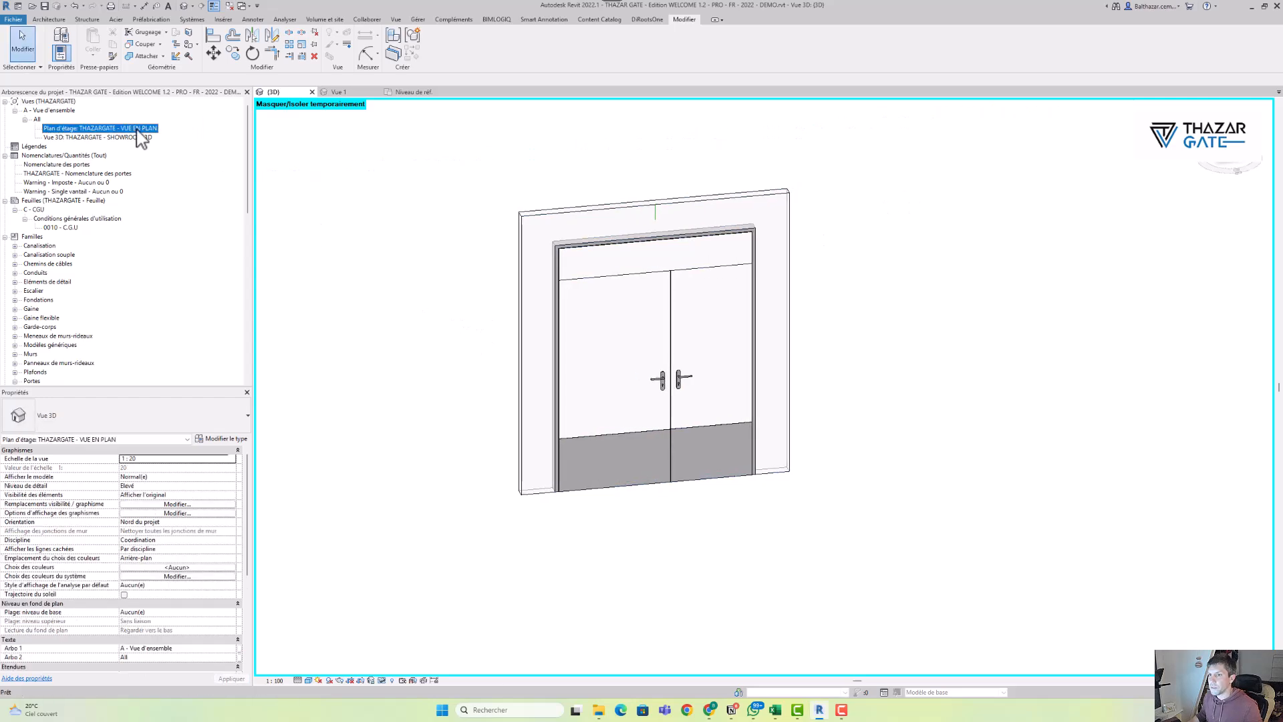
# Compare the double doors in the project plan at the Faible and Elevé detail levels, leaving the view at Elevé
pyautogui.scroll(5, 587, 596)
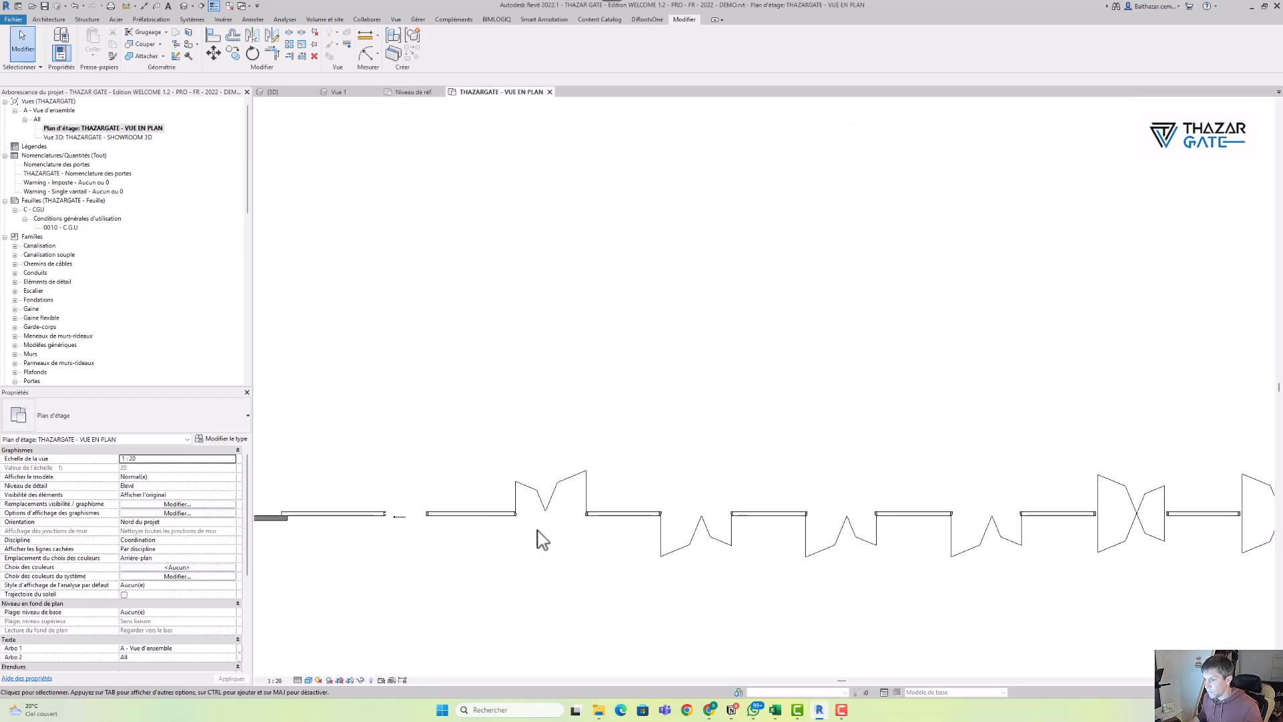
pyautogui.scroll(5, 504, 526)
pyautogui.moveTo(764, 570); pyautogui.dragTo(398, 485, button='middle')
pyautogui.scroll(-3, 601, 526)
pyautogui.scroll(-2, 627, 412)
pyautogui.scroll(-1, 553, 456)
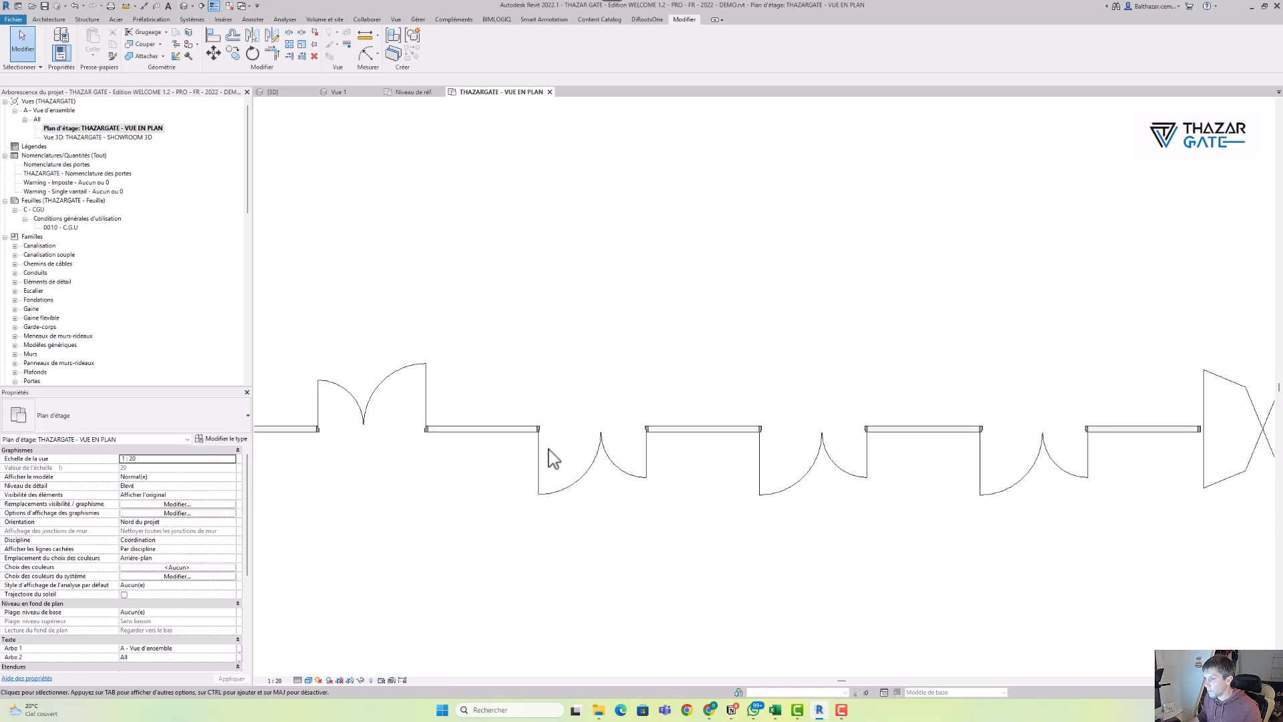
pyautogui.click(308, 680)
pyautogui.click(314, 659)
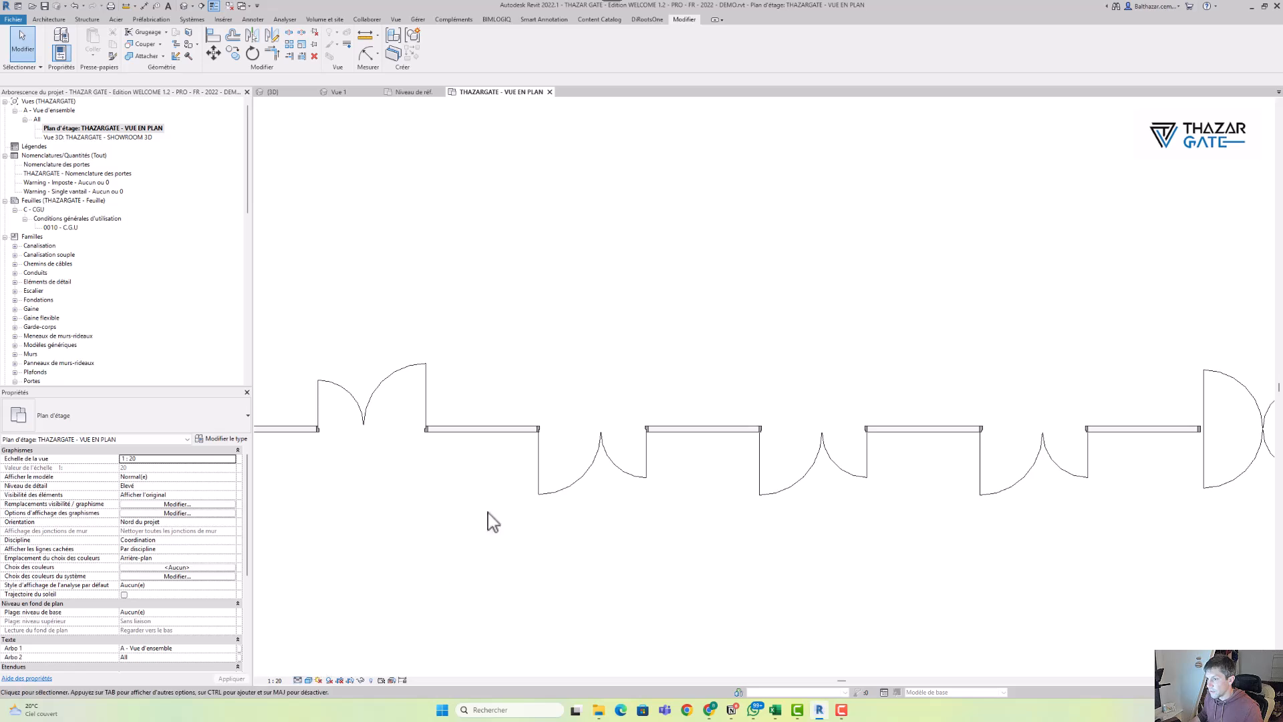
pyautogui.click(308, 680)
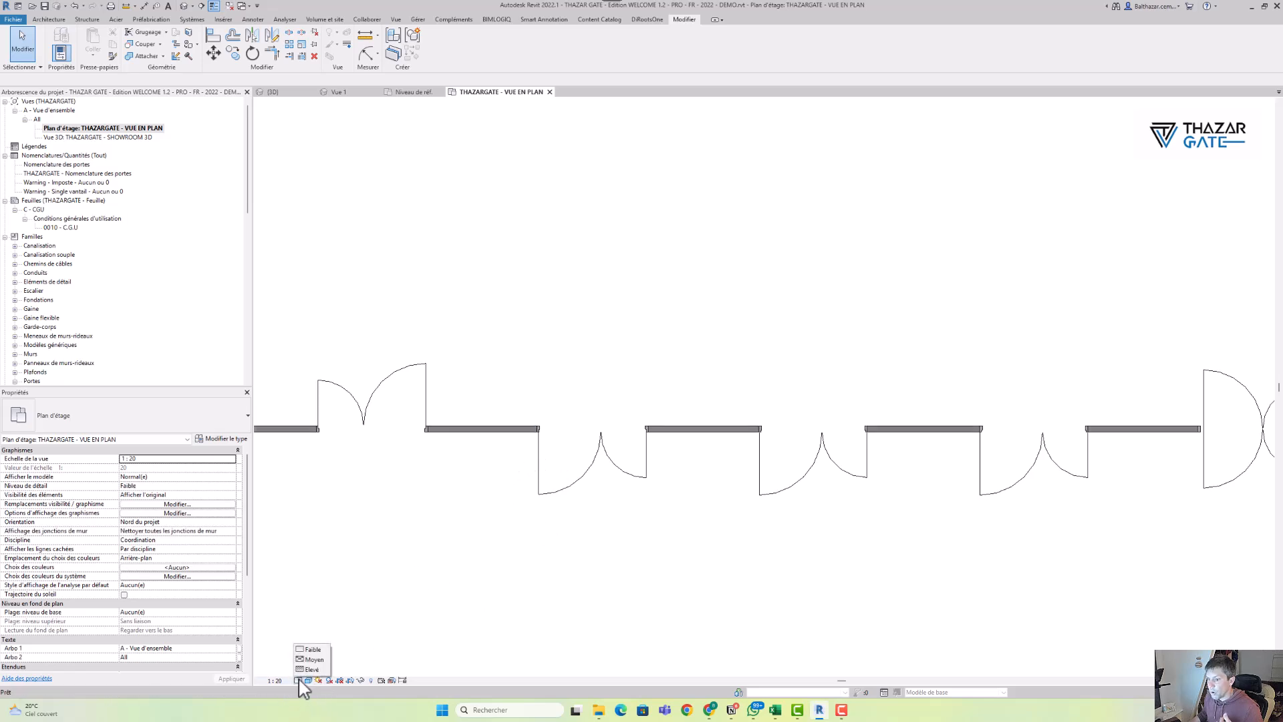
pyautogui.click(313, 648)
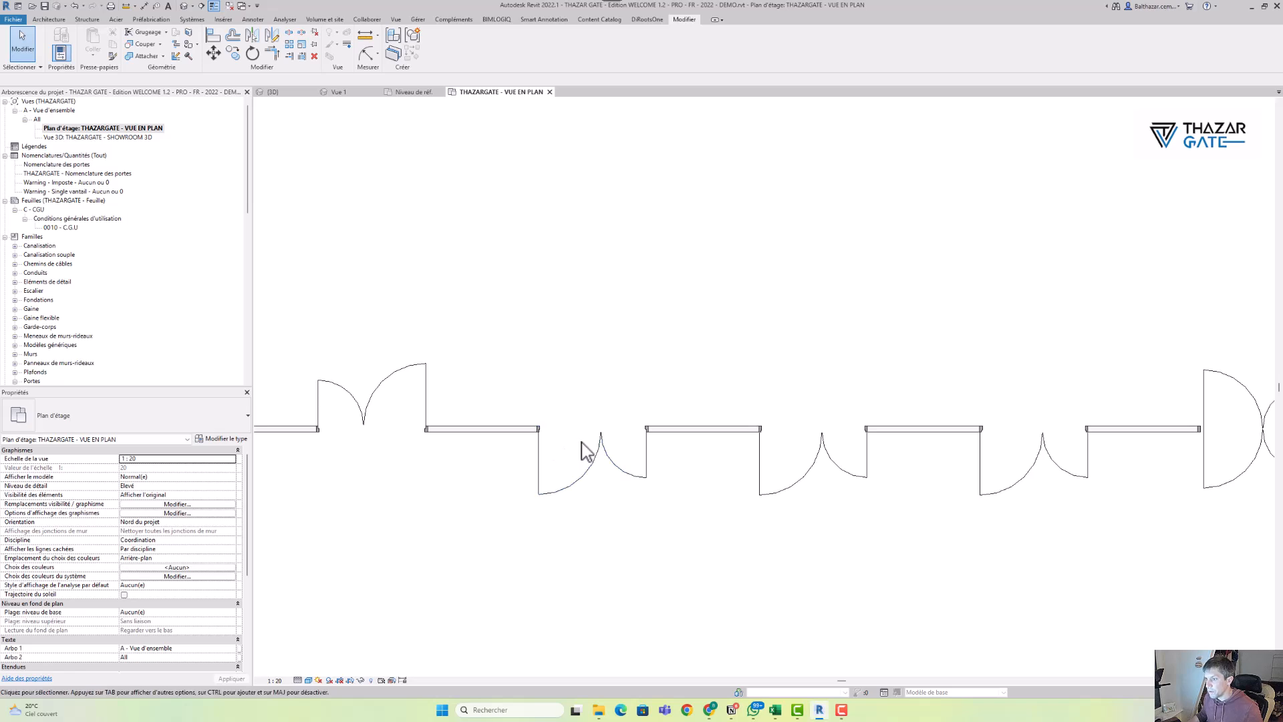
# Examine a double door's frames, wall opening and swing arcs in the project plan
pyautogui.scroll(2, 581, 441)
pyautogui.scroll(2, 560, 449)
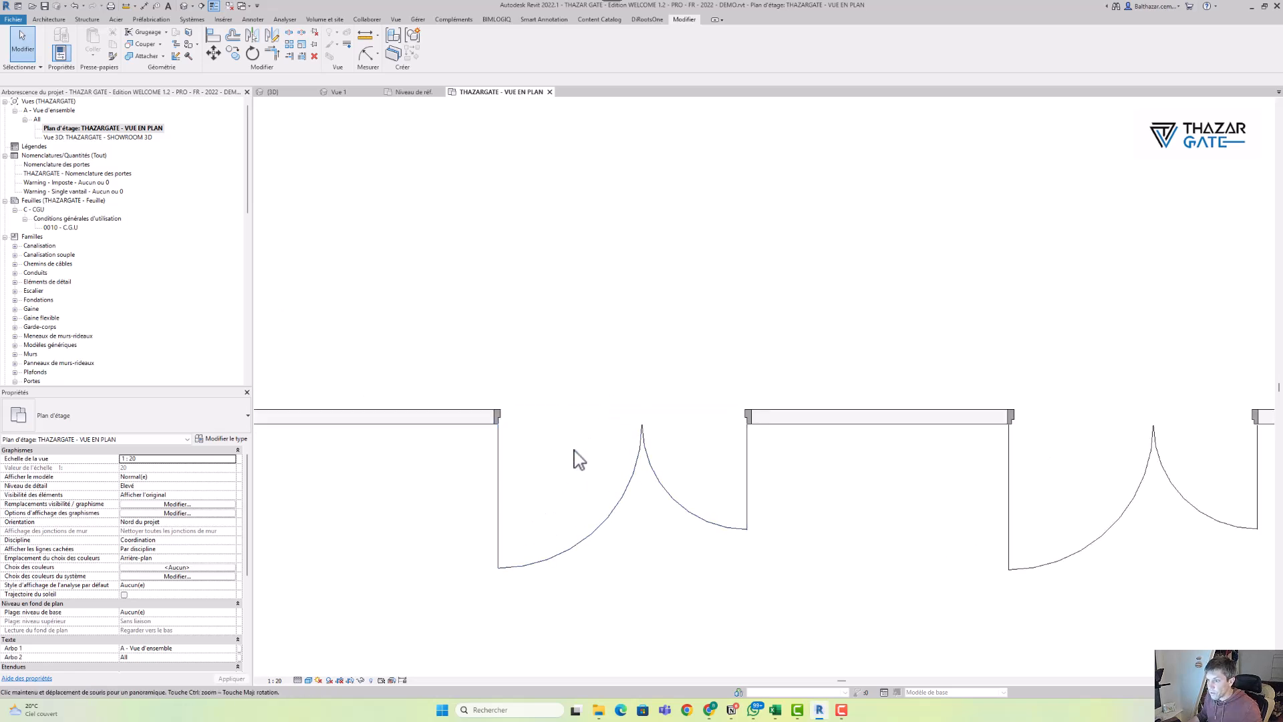
pyautogui.scroll(1, 585, 449)
pyautogui.scroll(1, 591, 445)
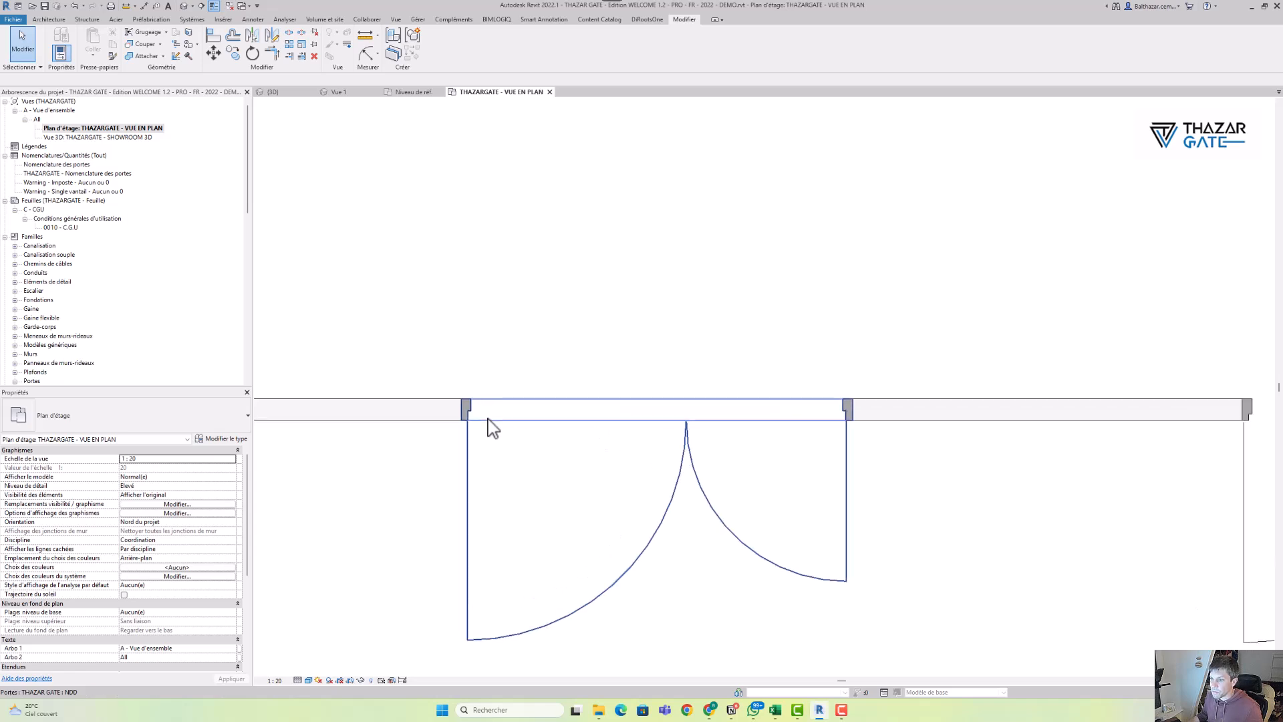
pyautogui.scroll(-2, 588, 438)
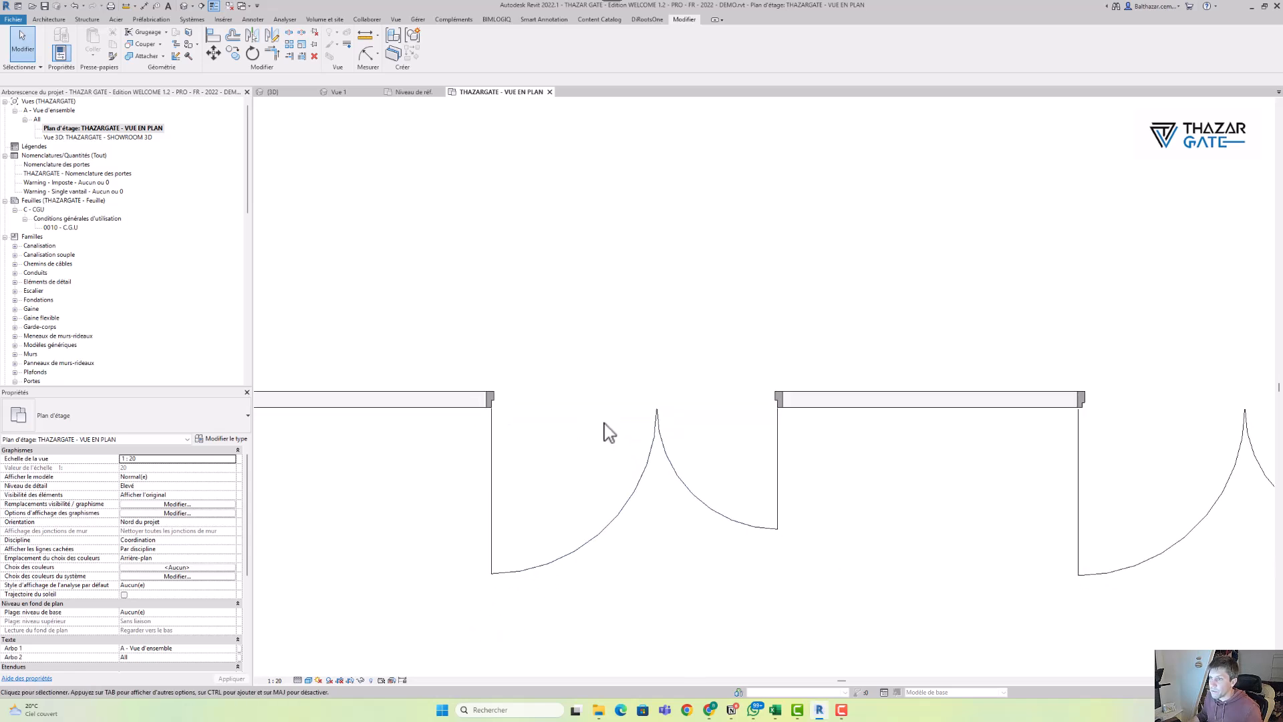
pyautogui.moveTo(605, 390)
pyautogui.mouseDown(button='middle')
pyautogui.moveTo(618, 375)
pyautogui.moveTo(610, 383)
pyautogui.mouseUp(button='middle')
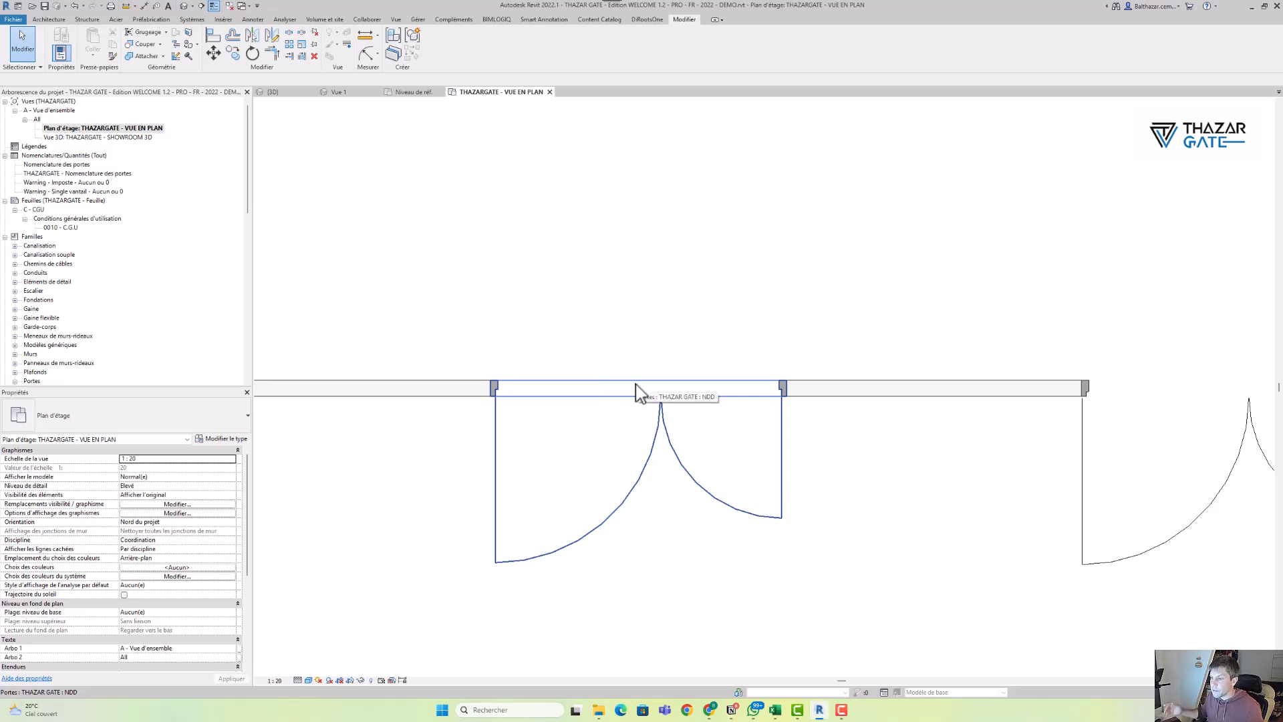
pyautogui.scroll(-2, 643, 366)
pyautogui.scroll(-4, 618, 318)
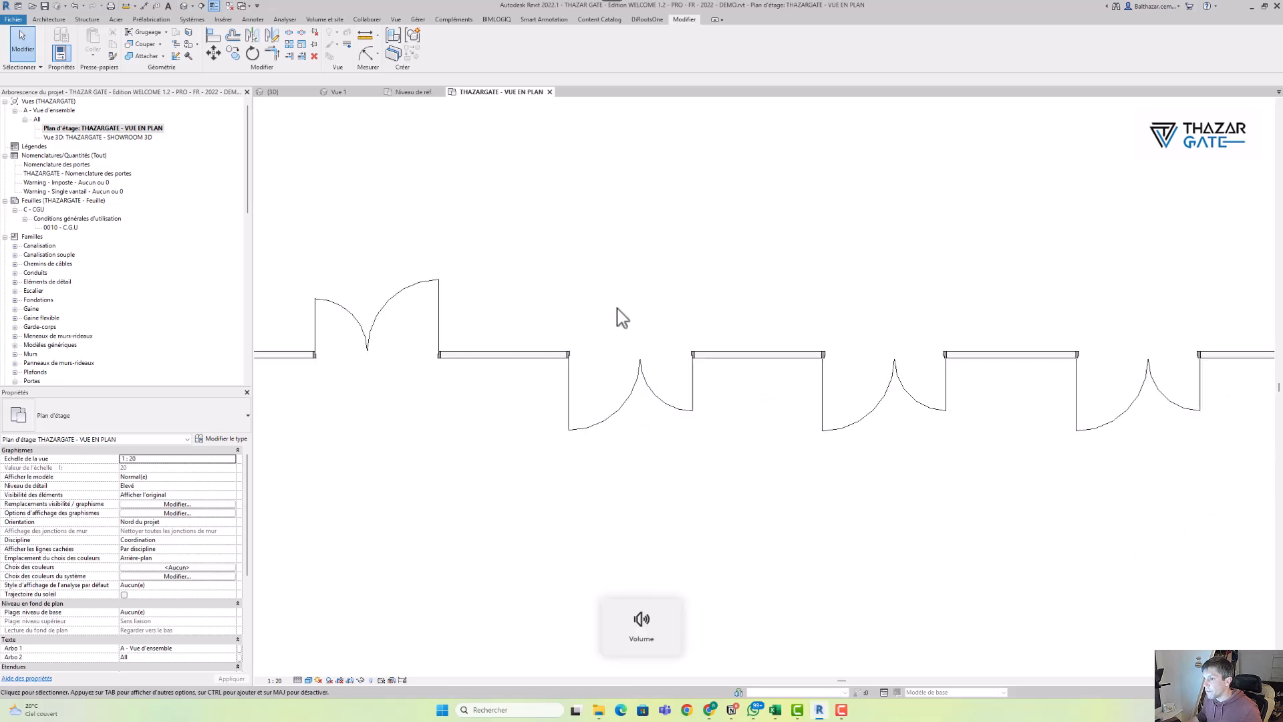
# Open the family of the THAZAR GATE NDD double door in the project plan for editing
pyautogui.scroll(2, 669, 361)
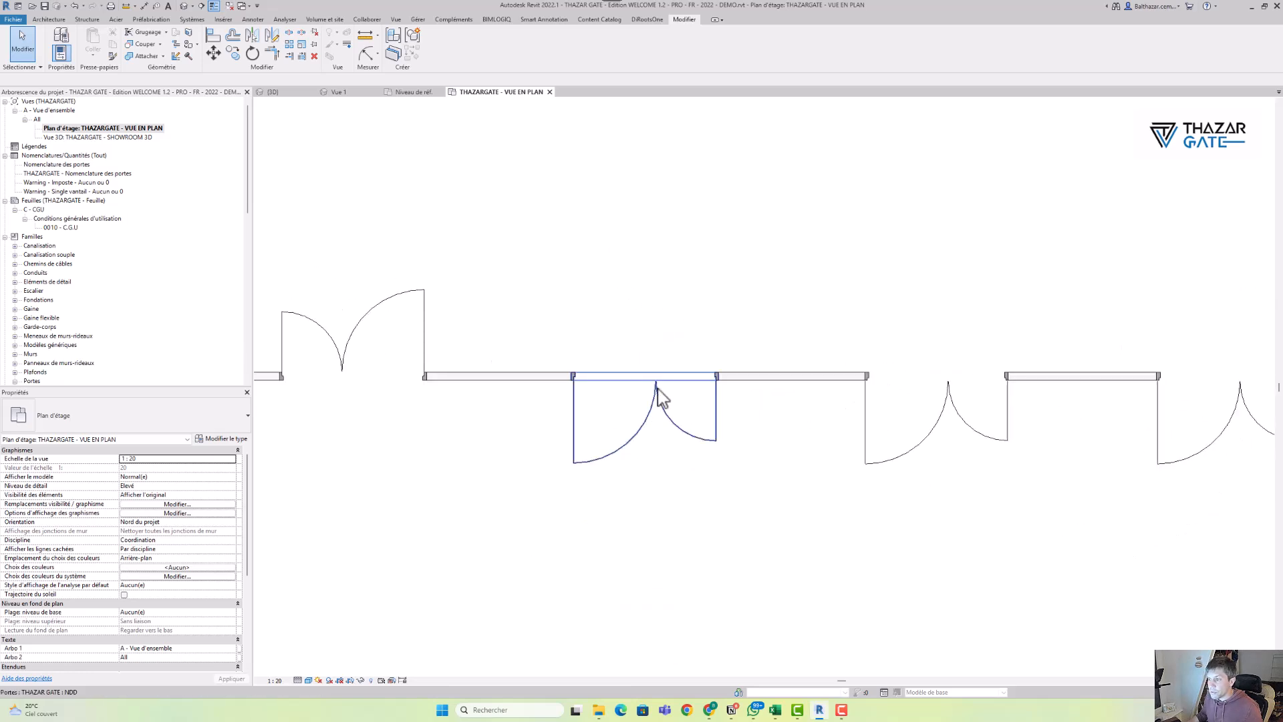
pyautogui.click(646, 364)
pyautogui.click(439, 49)
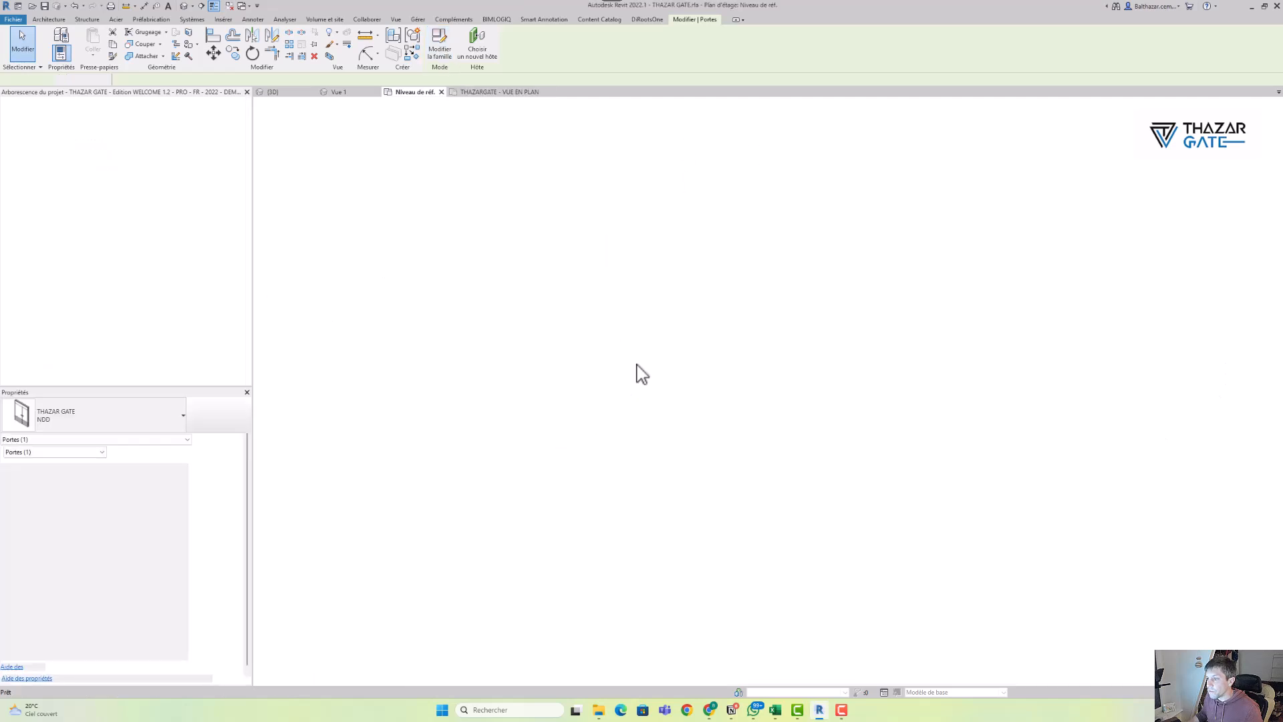
# Examine the nested THAZARGATE - Partagée - Béquille - Standard handle and the surrounding double-door representation in the family's Niveau de réf. plan
pyautogui.moveTo(759, 394); pyautogui.dragTo(723, 382, button='middle')
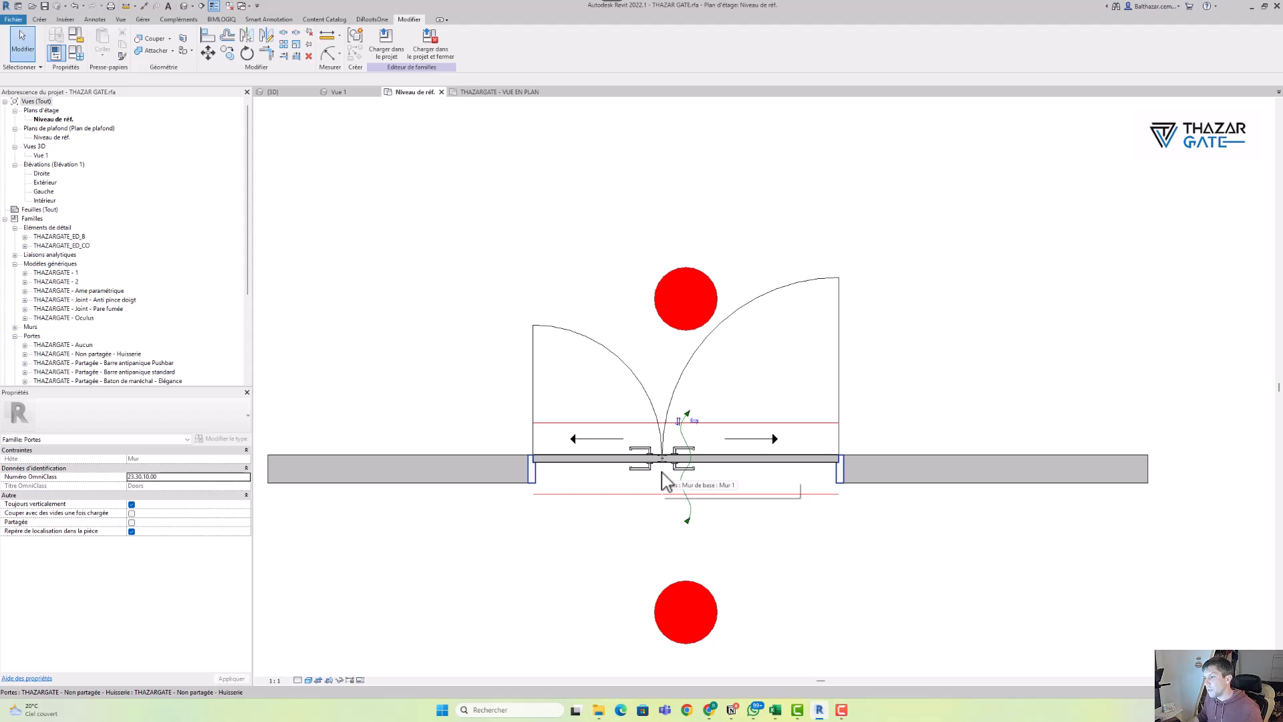
pyautogui.scroll(6, 665, 480)
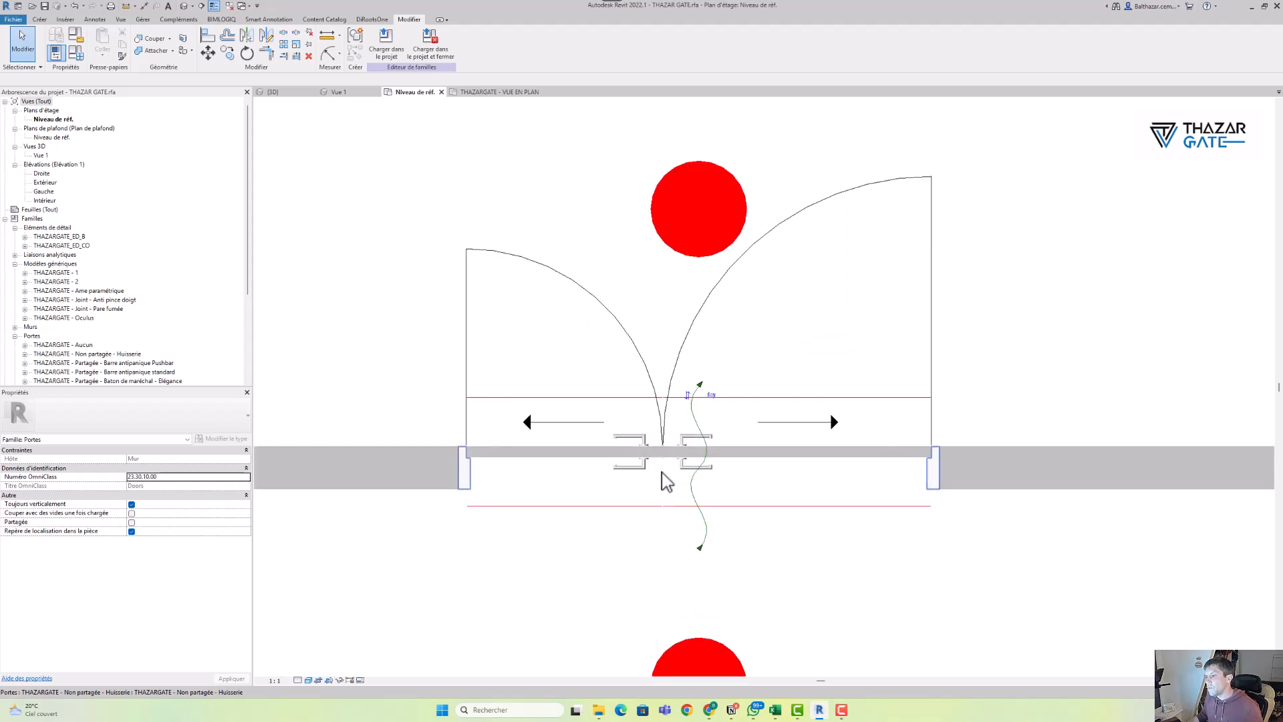
pyautogui.scroll(2, 628, 442)
pyautogui.click(618, 433)
pyautogui.scroll(2, 618, 428)
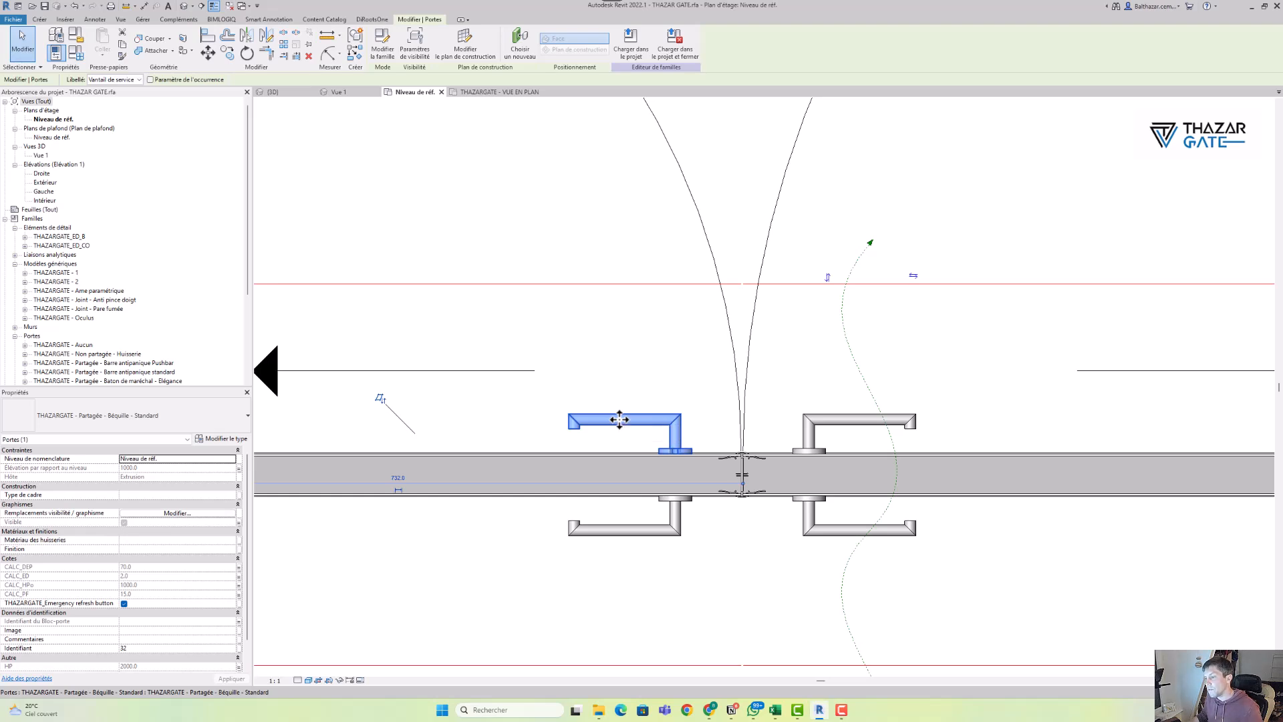
pyautogui.scroll(-1, 620, 419)
pyautogui.press('Escape')
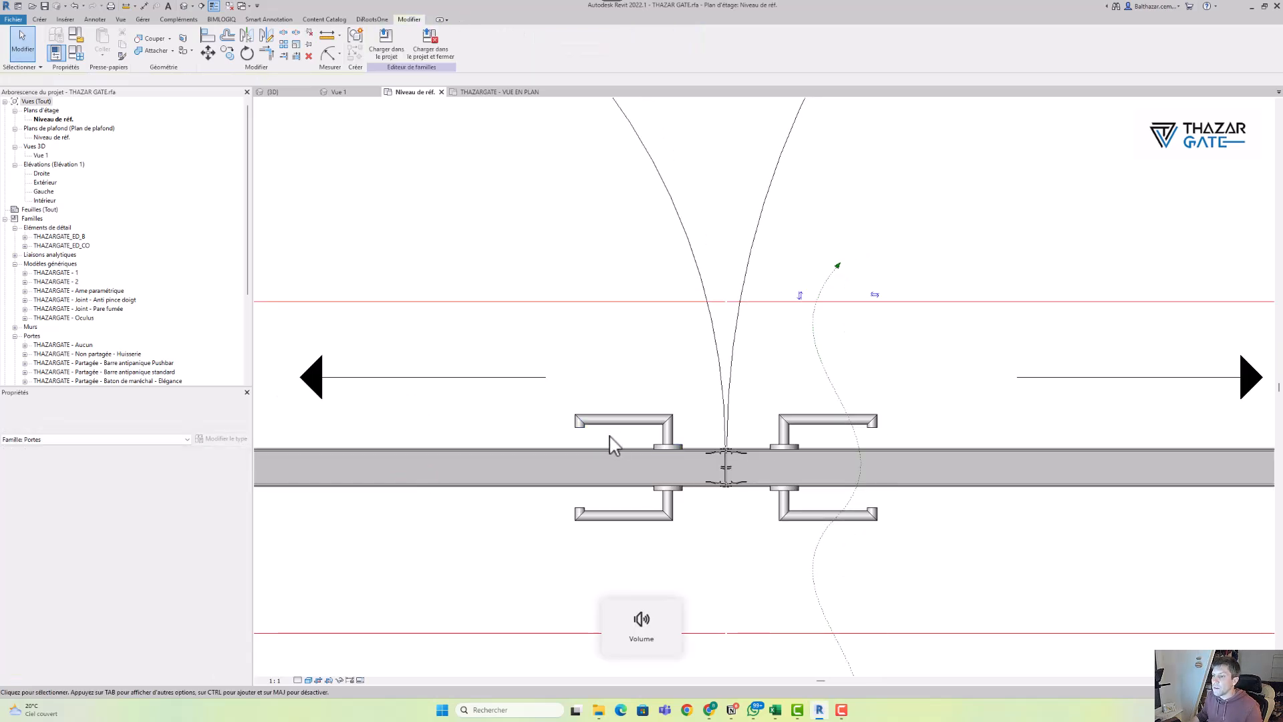
pyautogui.click(624, 419)
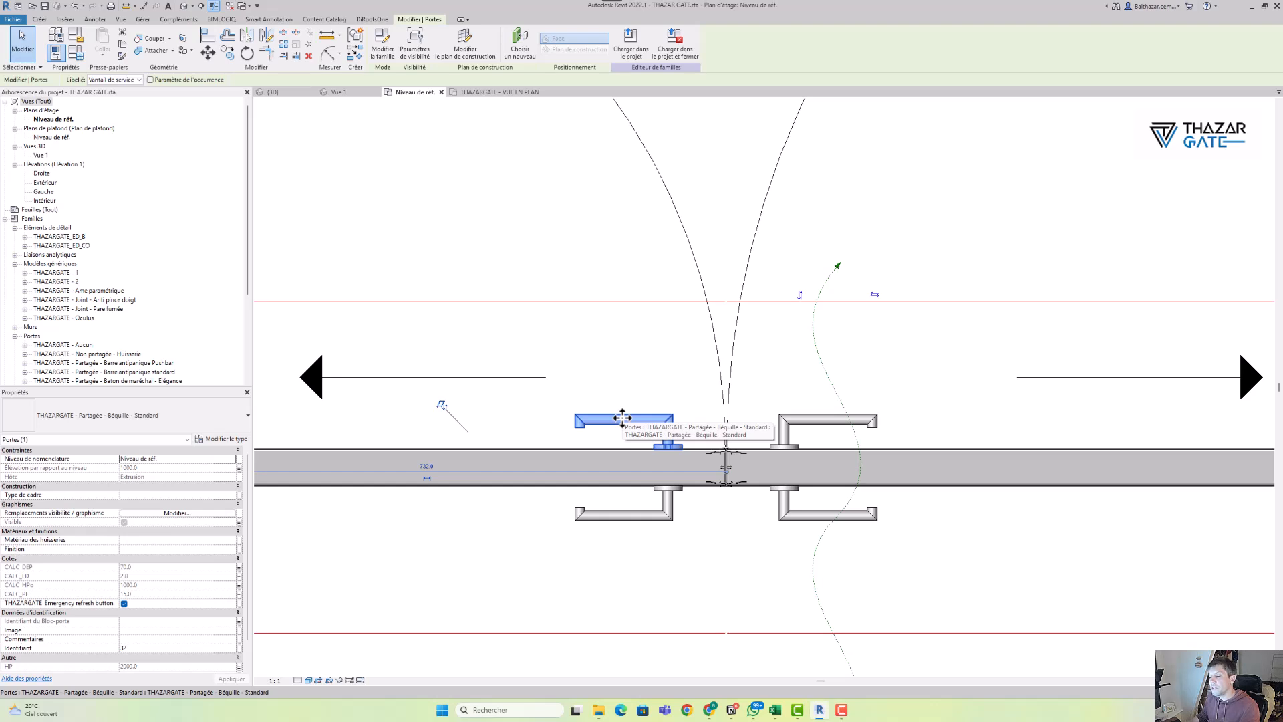
pyautogui.scroll(-5, 622, 417)
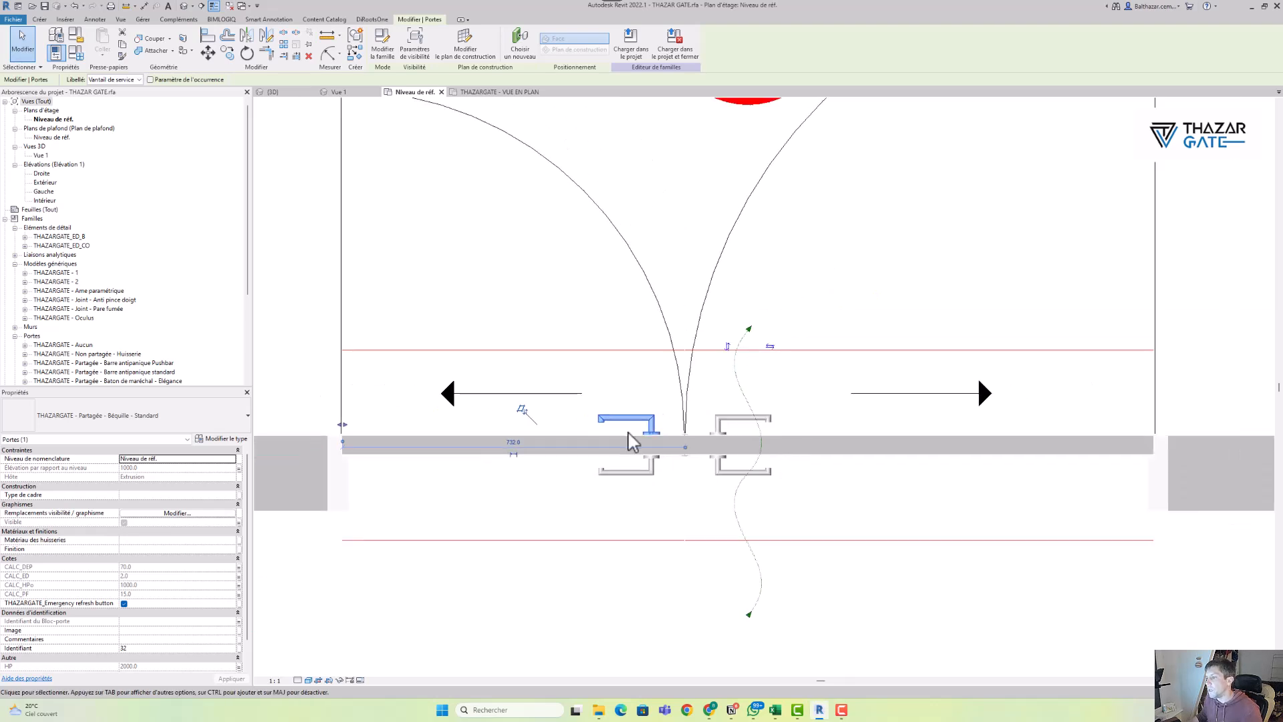
pyautogui.click(582, 344)
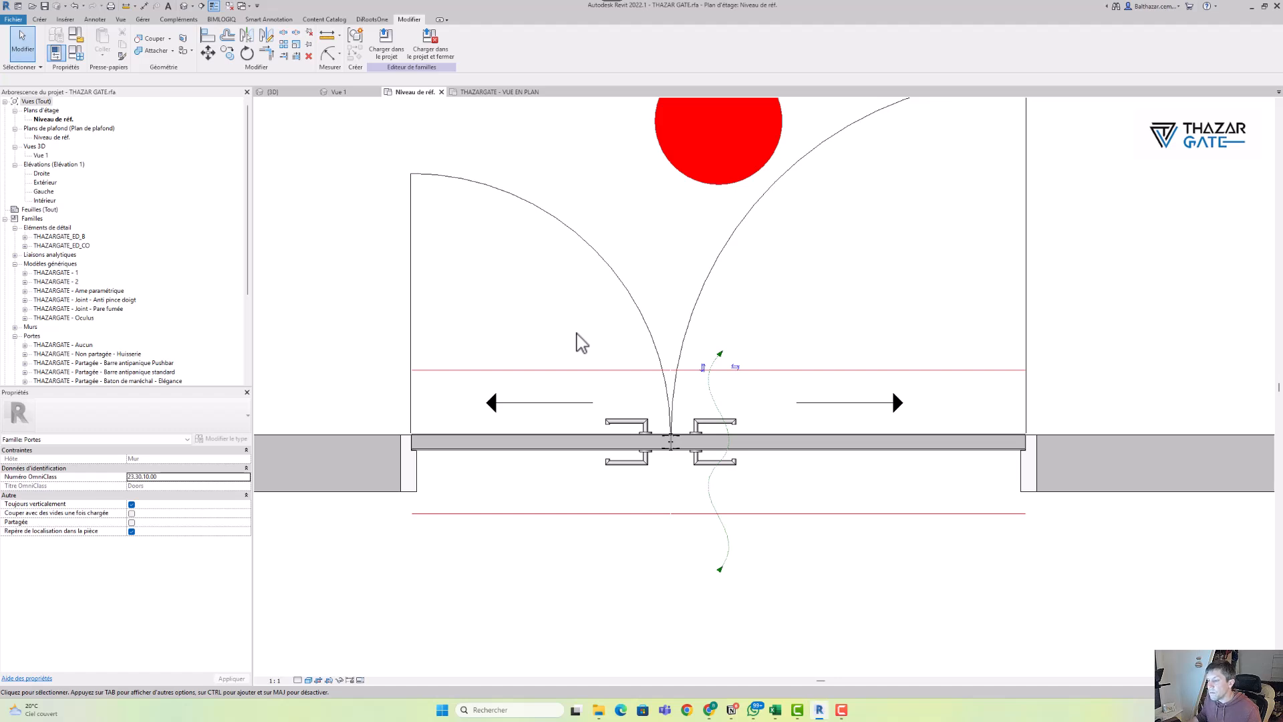
pyautogui.moveTo(574, 321); pyautogui.dragTo(574, 361, button='middle')
pyautogui.scroll(-2, 576, 341)
pyautogui.scroll(2, 573, 362)
pyautogui.scroll(-2, 573, 388)
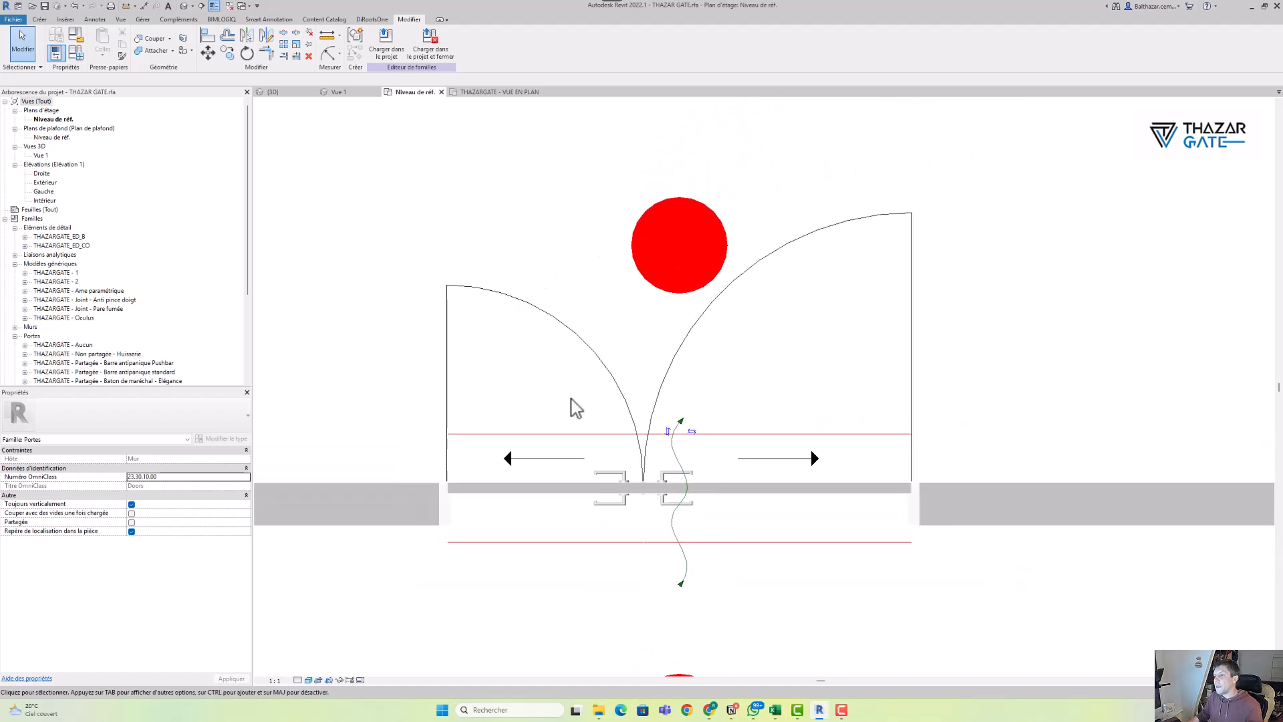
pyautogui.moveTo(570, 418); pyautogui.dragTo(628, 367, button='middle')
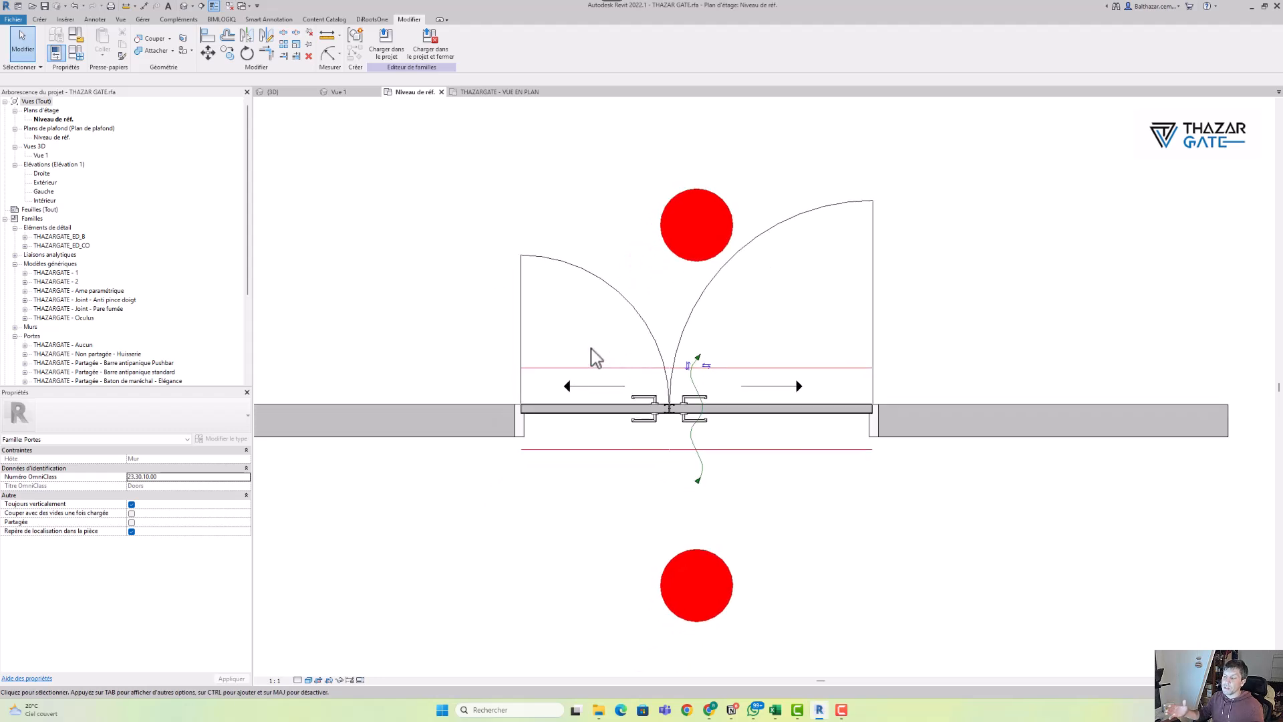
# Check the isolated double door in the project's {3D} view and return to the family's Niveau de réf. plan
pyautogui.click(293, 92)
pyautogui.scroll(1, 628, 315)
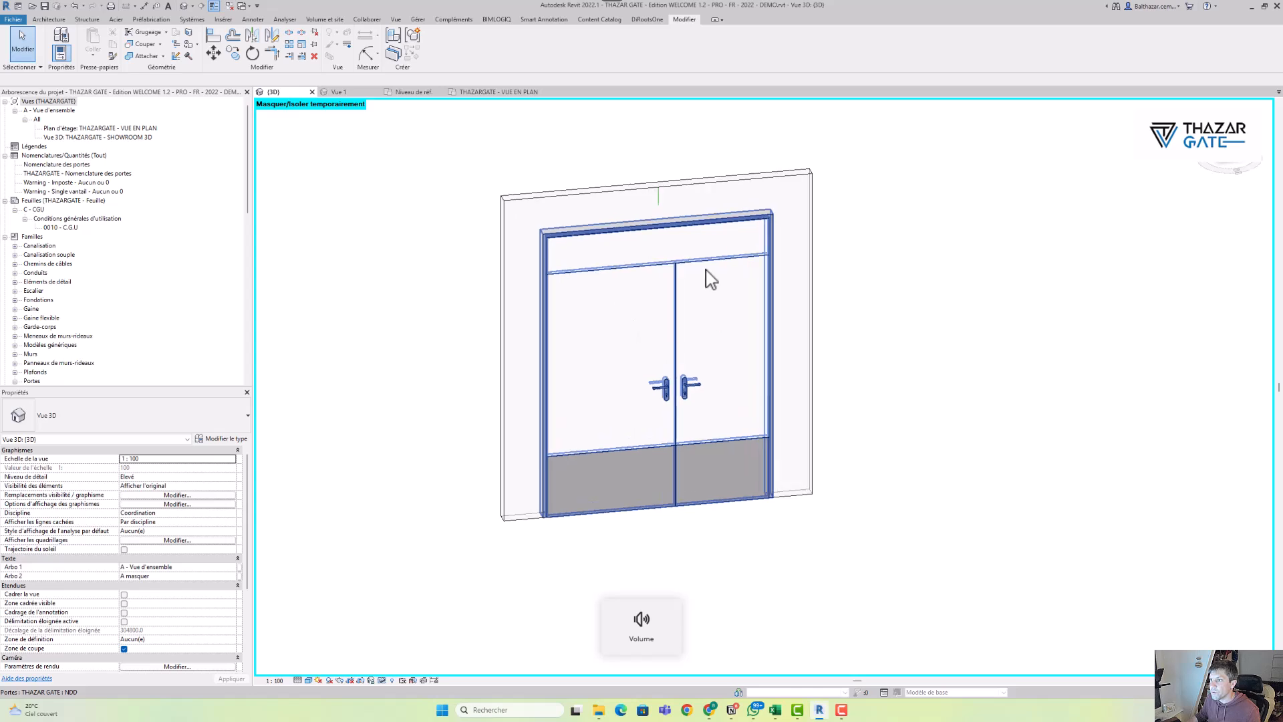
pyautogui.scroll(1, 632, 404)
pyautogui.scroll(-1, 631, 404)
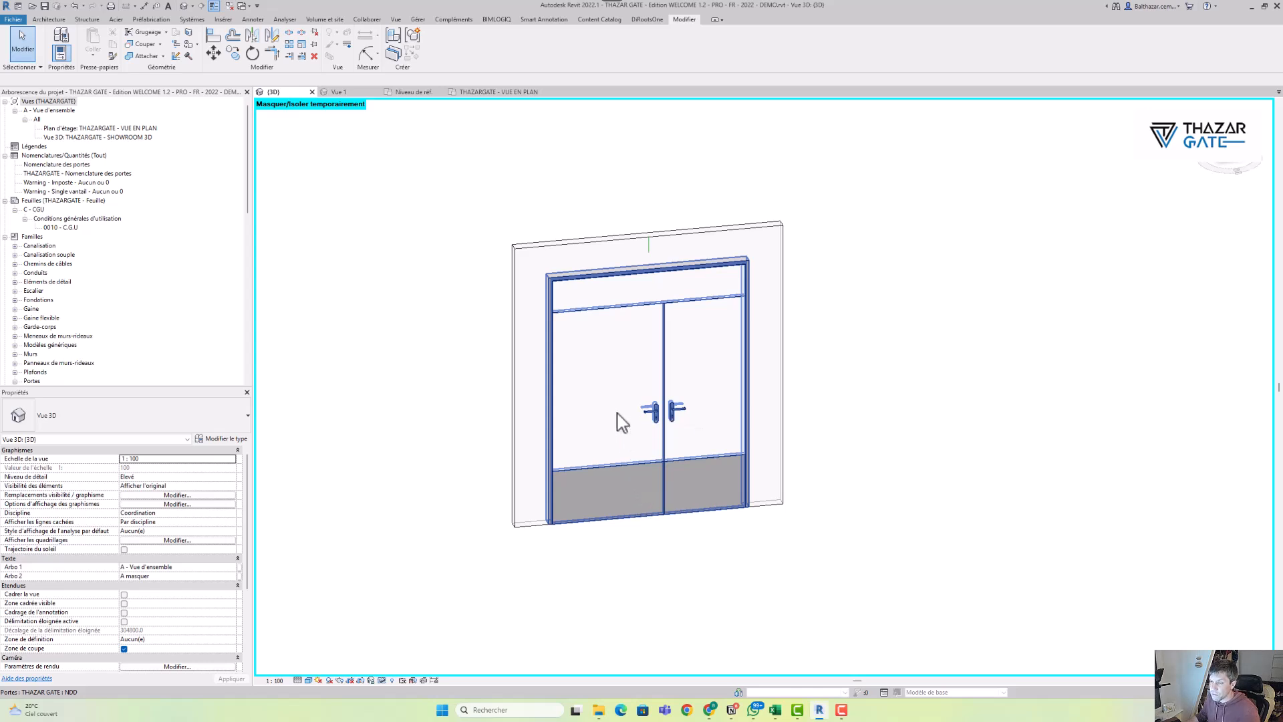
pyautogui.moveTo(618, 419)
pyautogui.mouseDown(button='middle')
pyautogui.moveTo(613, 435)
pyautogui.moveTo(601, 425)
pyautogui.mouseUp(button='middle')
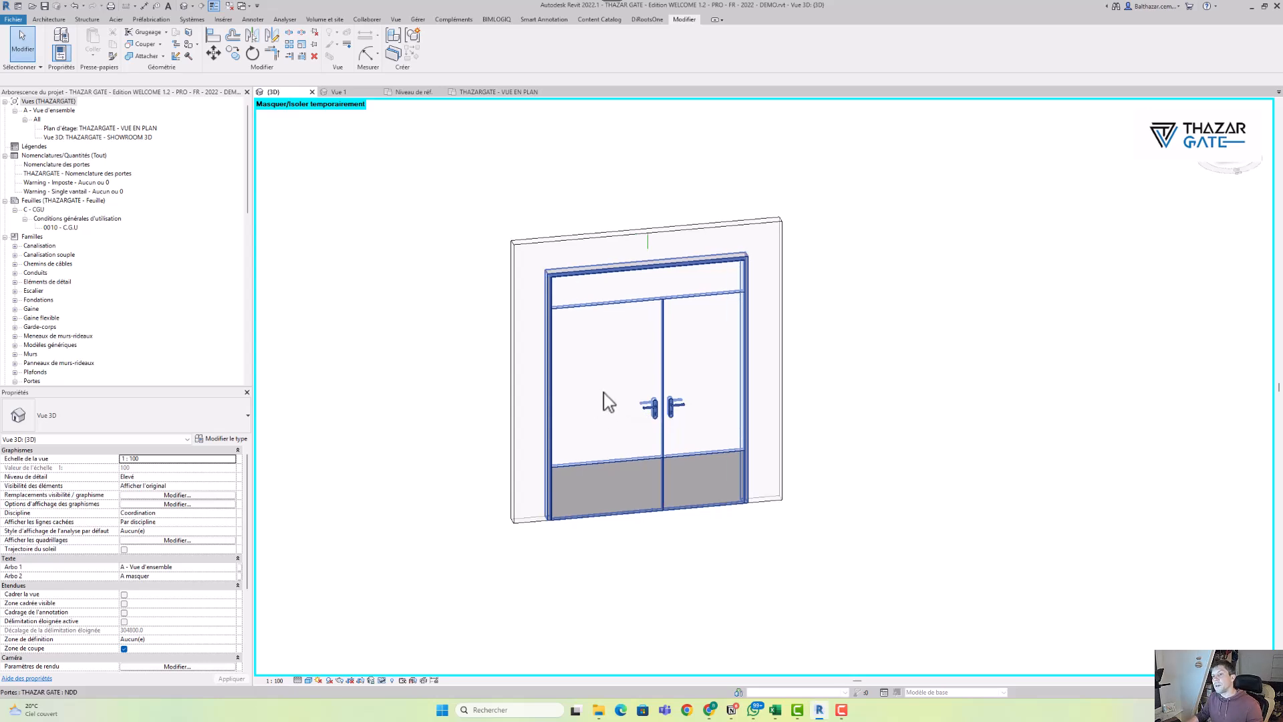
pyautogui.click(411, 93)
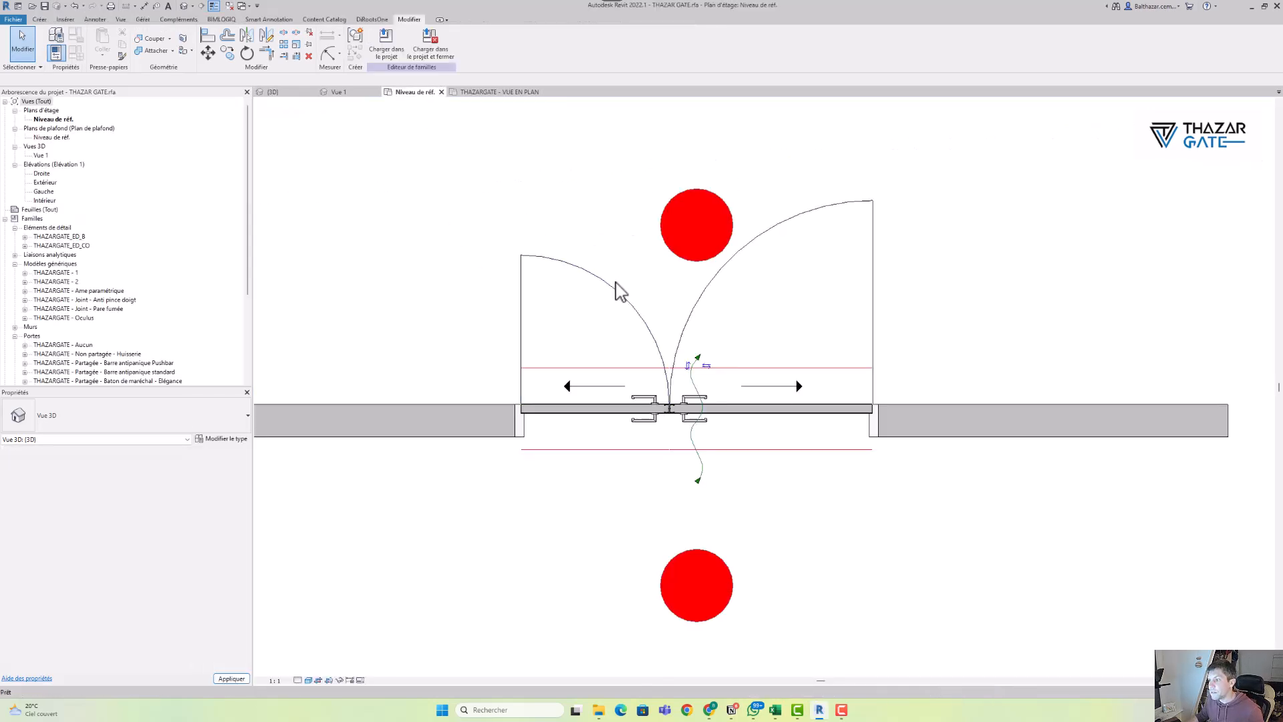
pyautogui.scroll(1, 621, 334)
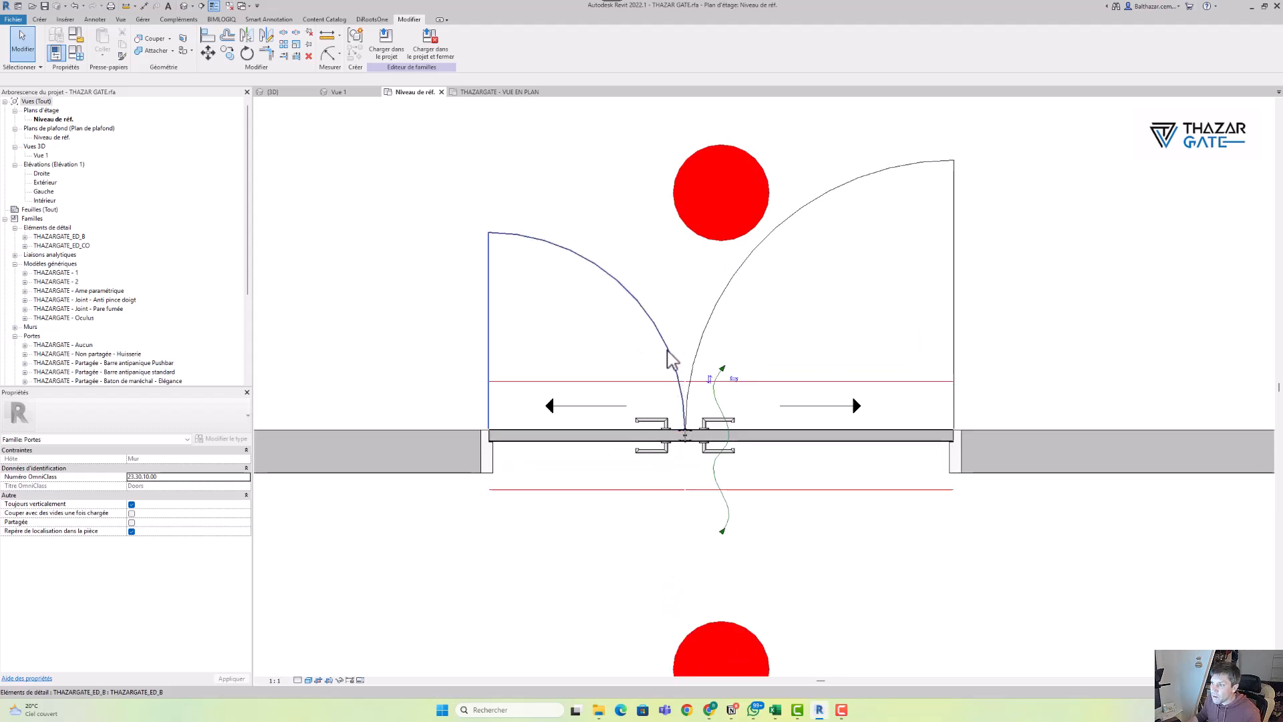